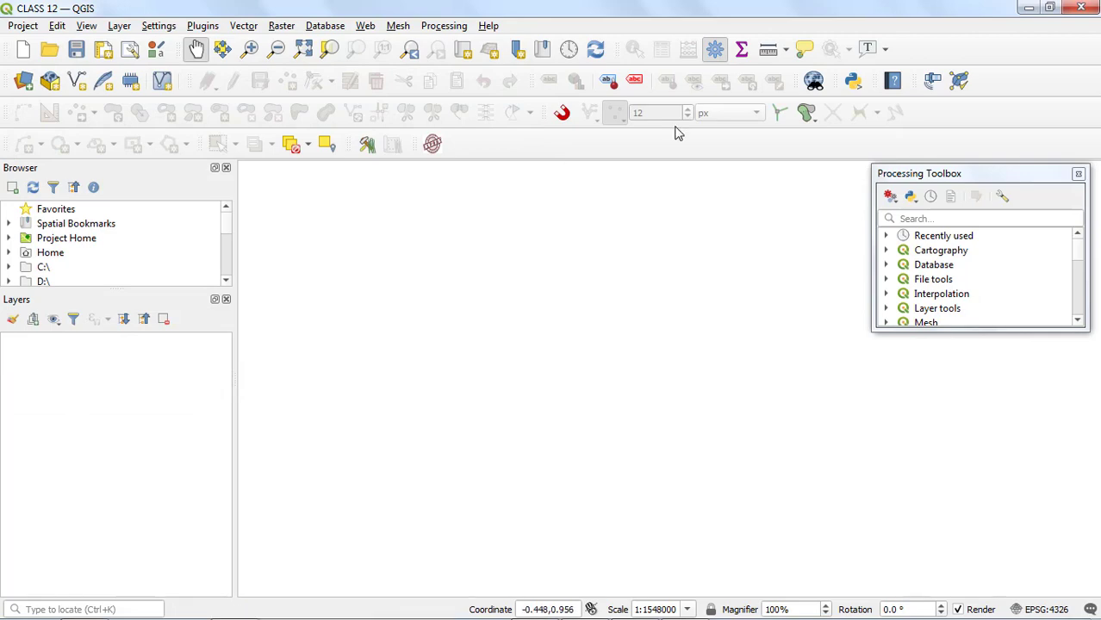
Step: Switch to the LAT LONG DATA workbook in Excel and start saving a copy in CSV (Comma delimited) format
left_click(1030, 8)
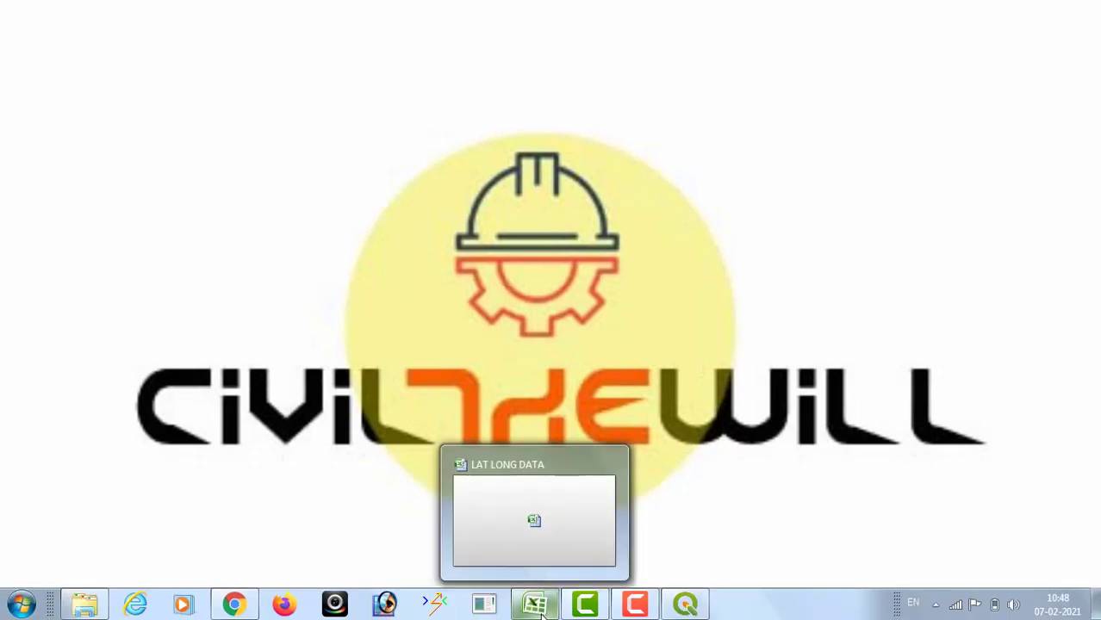
left_click(535, 606)
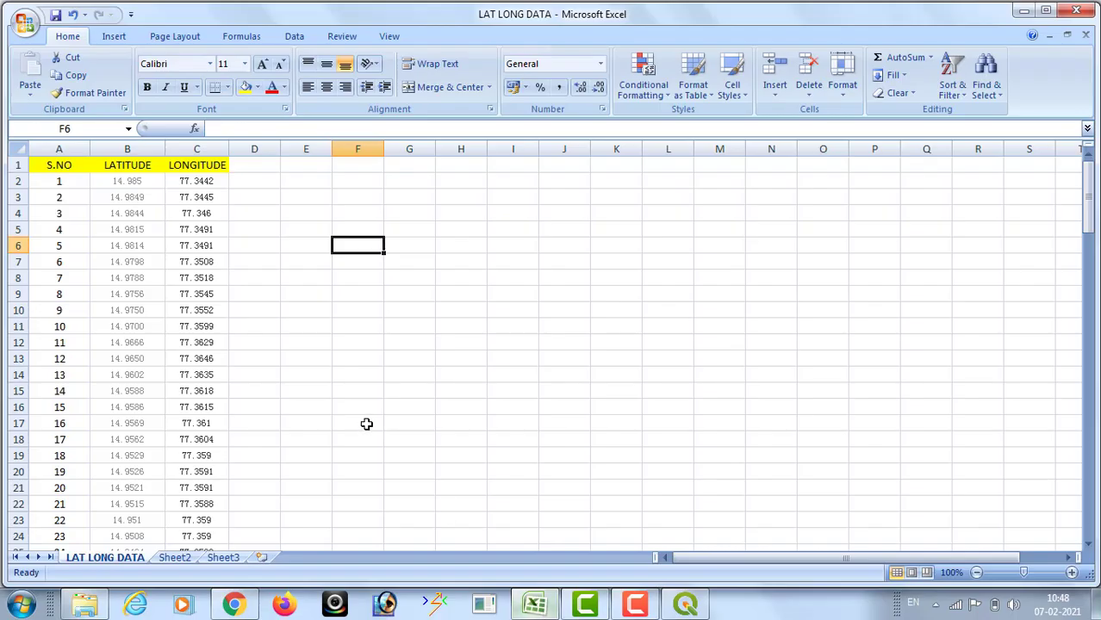
left_click(24, 23)
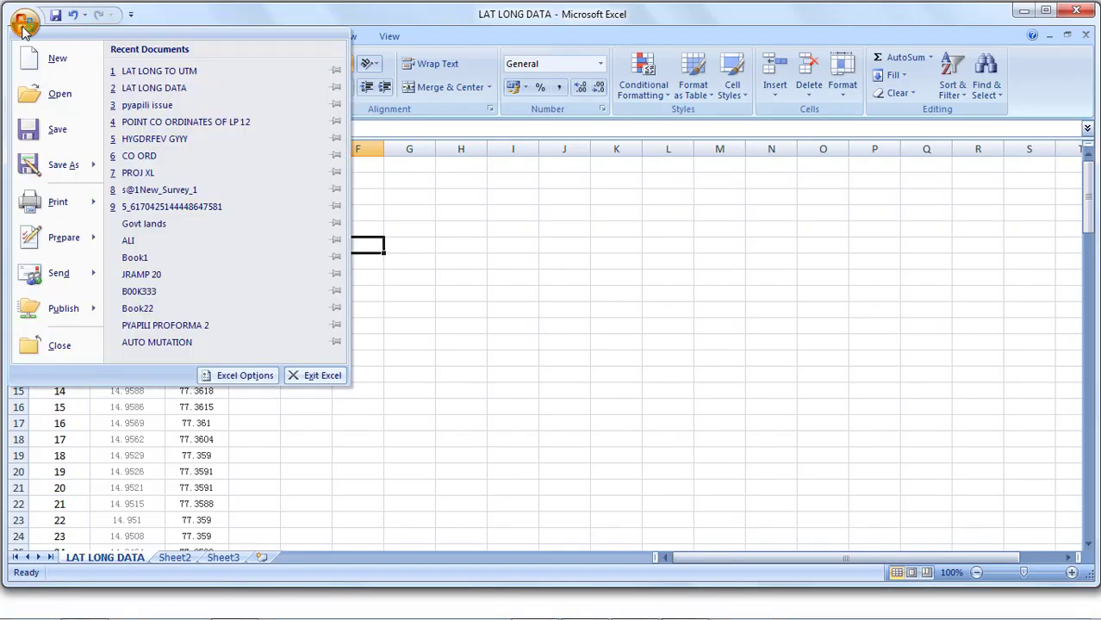
left_click(56, 171)
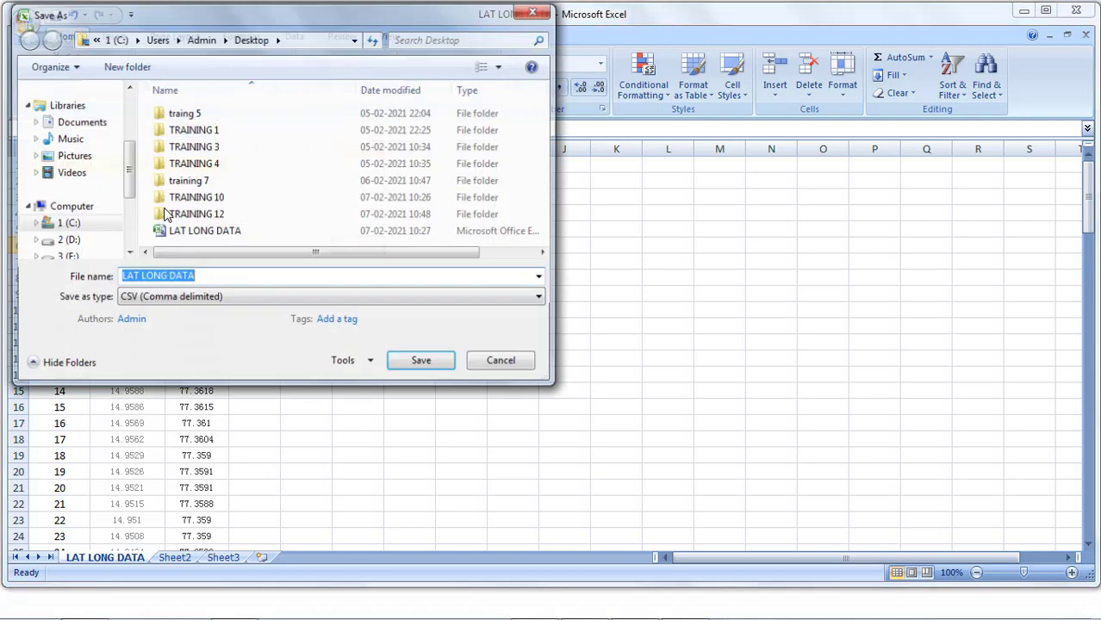
left_click(280, 302)
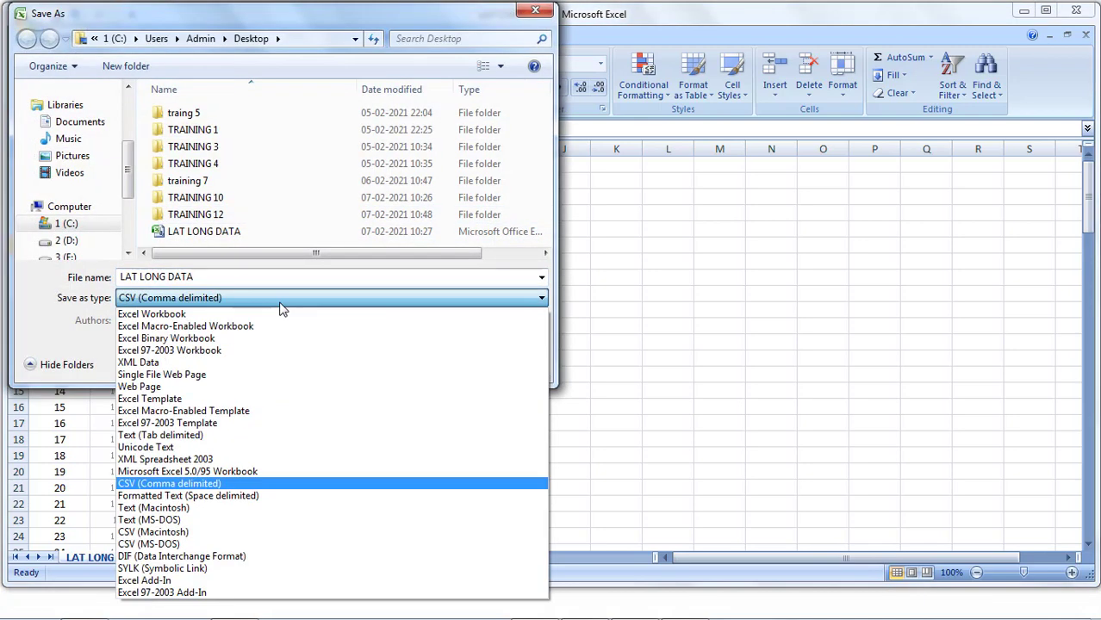
left_click(188, 489)
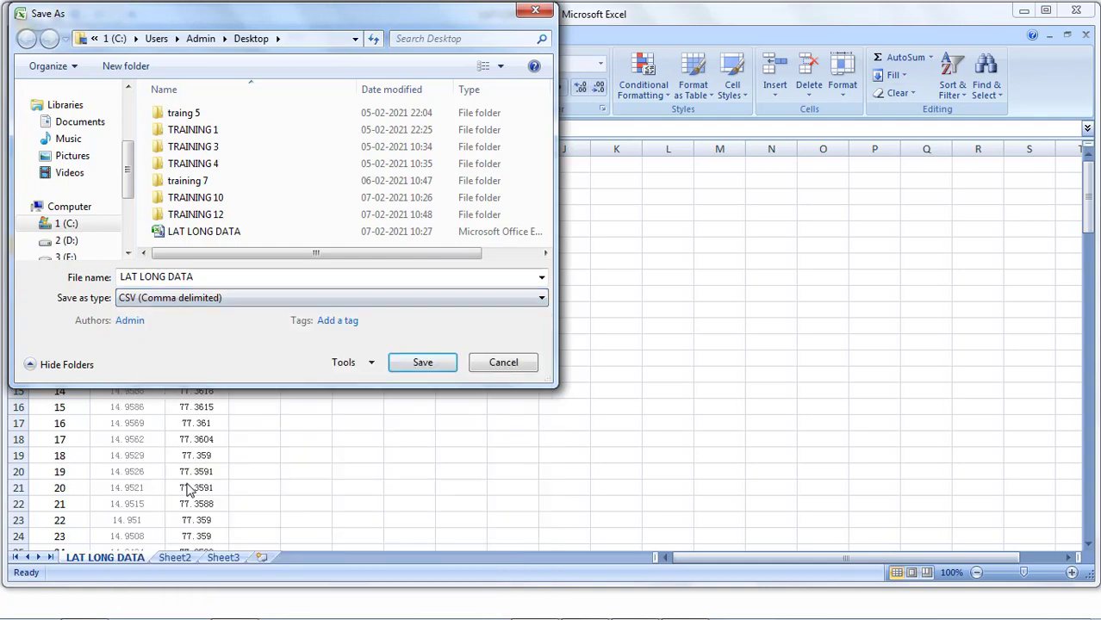
Step: Name the copy LAT LONG DATA1 and save only the active sheet to the Desktop, keeping the CSV format
left_click(197, 277)
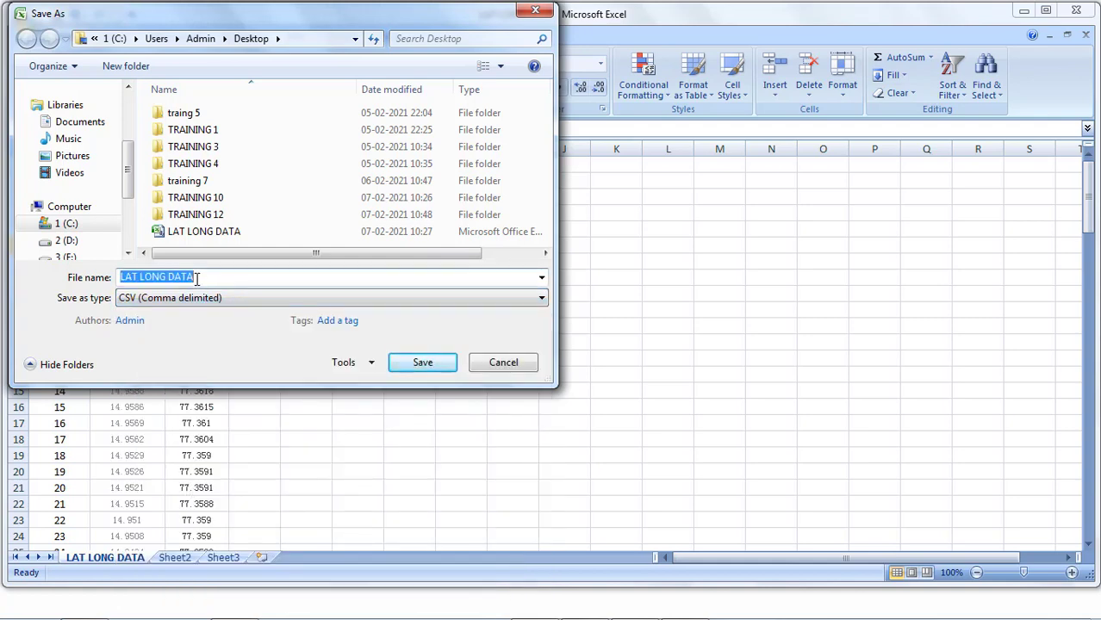
left_click(196, 277)
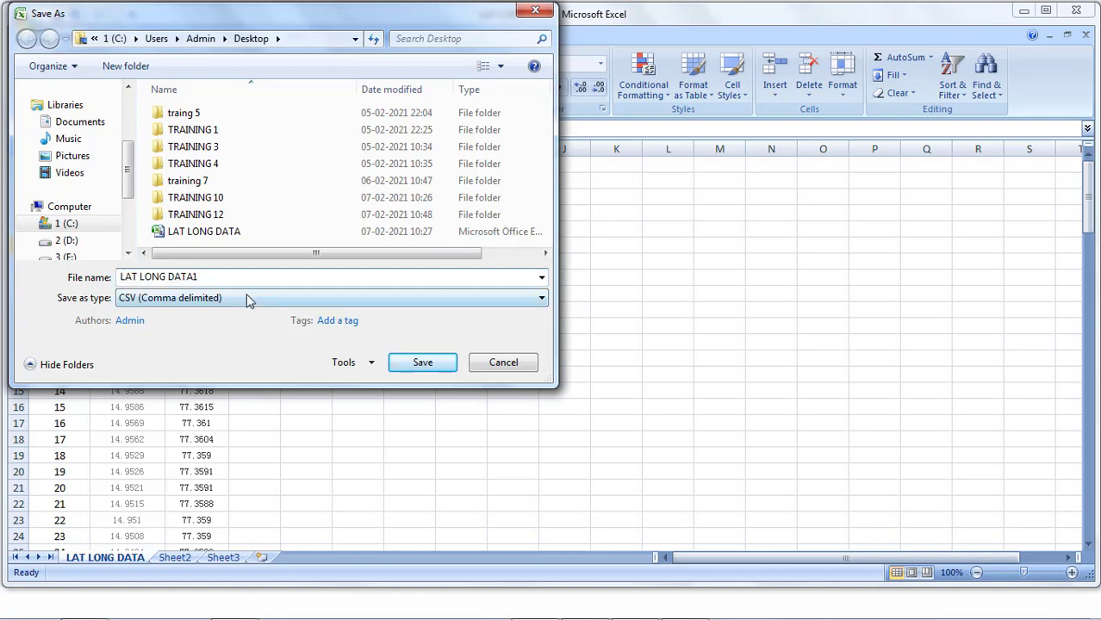
type("1")
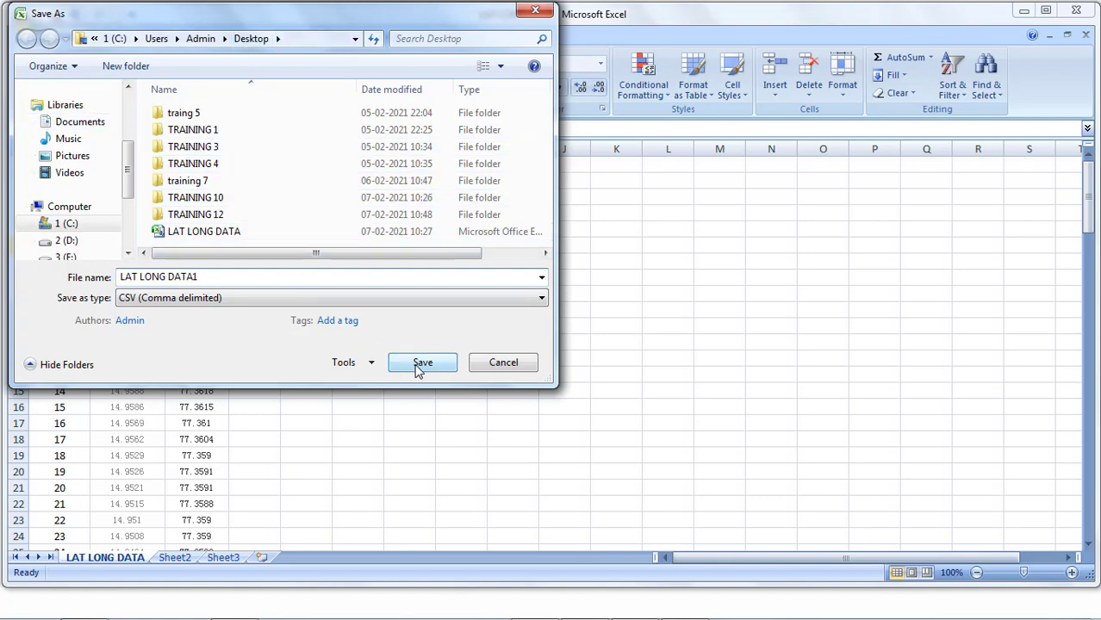
left_click(422, 363)
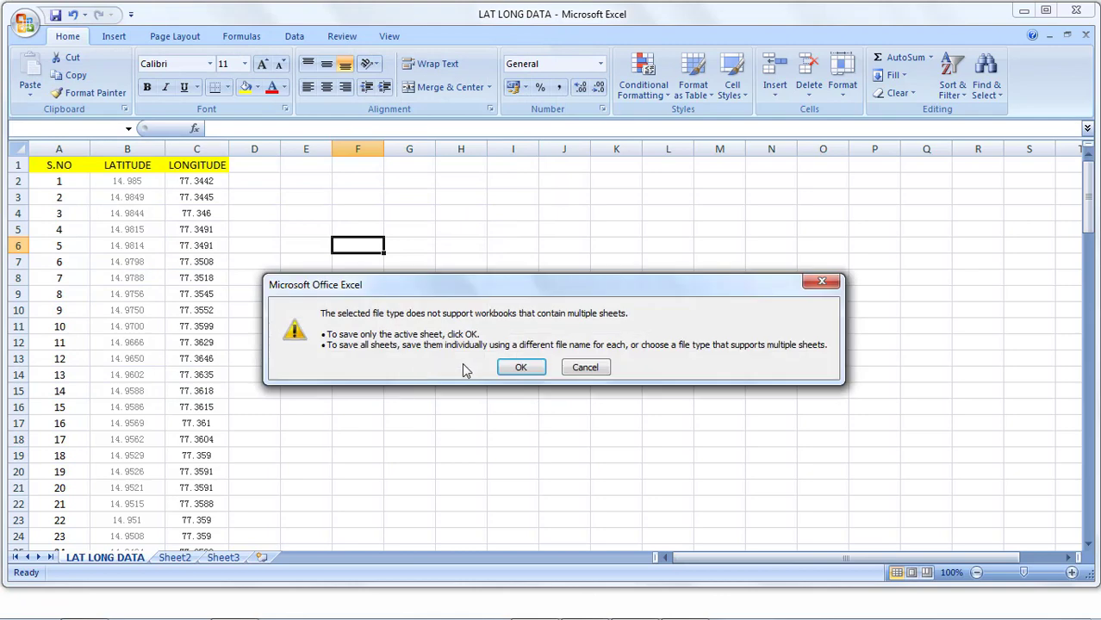
left_click(522, 370)
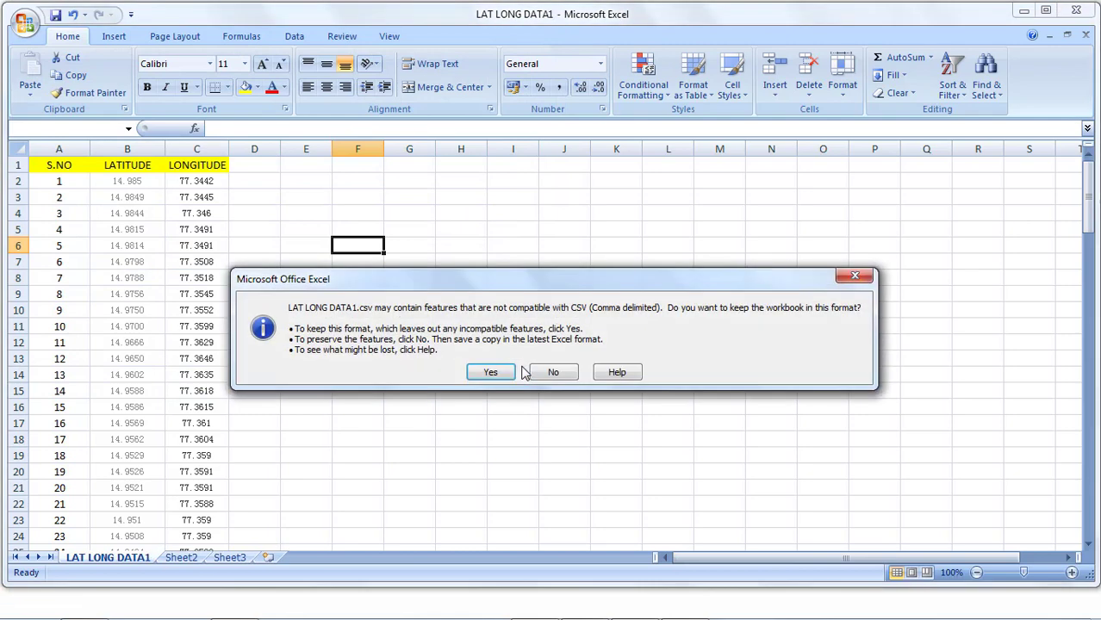
left_click(502, 373)
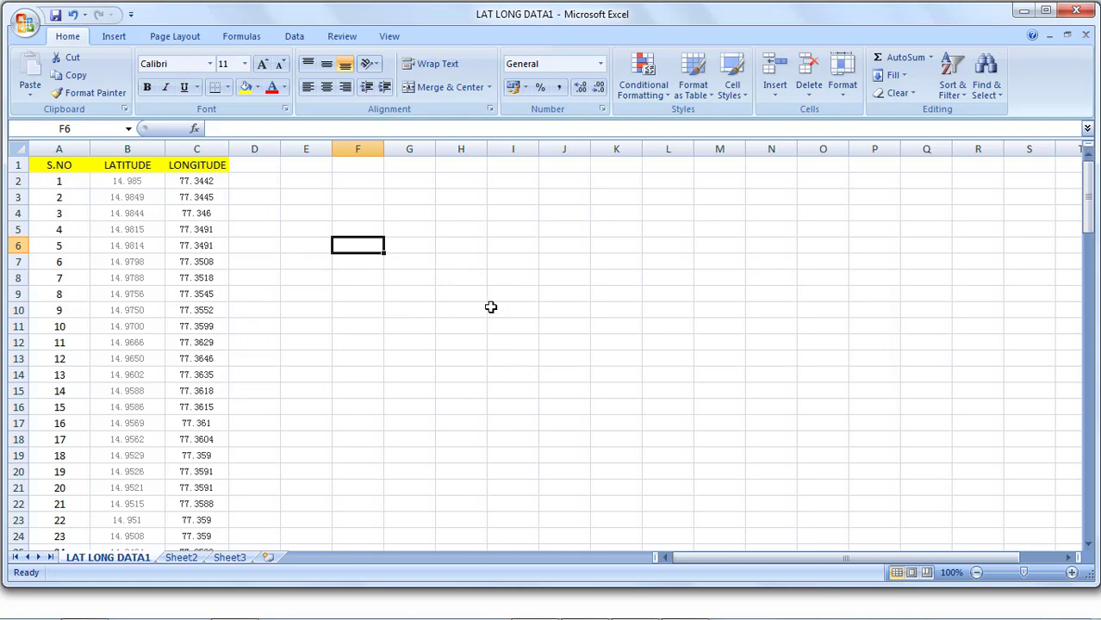
Step: Switch to QGIS and choose LAT LONG DATA1.csv from the Desktop as the source for a new delimited text layer
left_click(1024, 12)
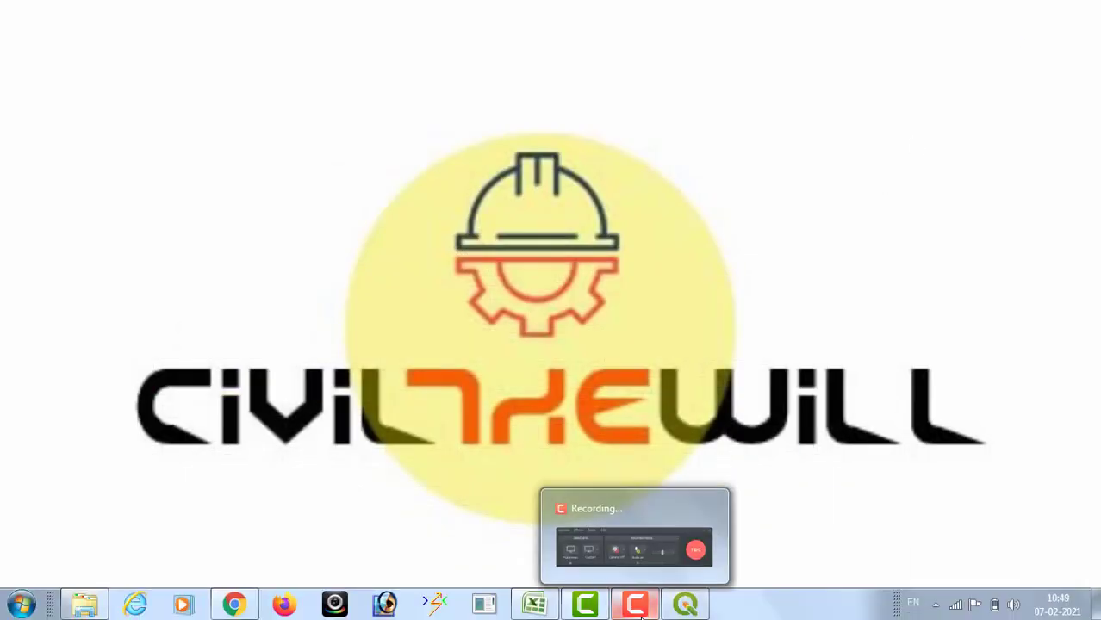
left_click(685, 605)
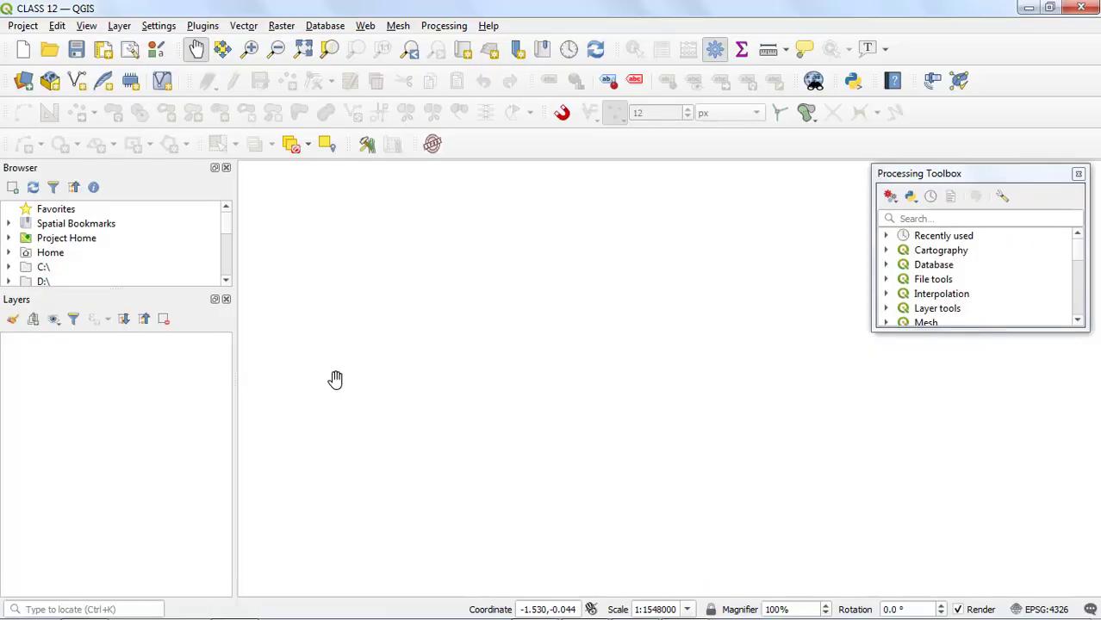
left_click(119, 25)
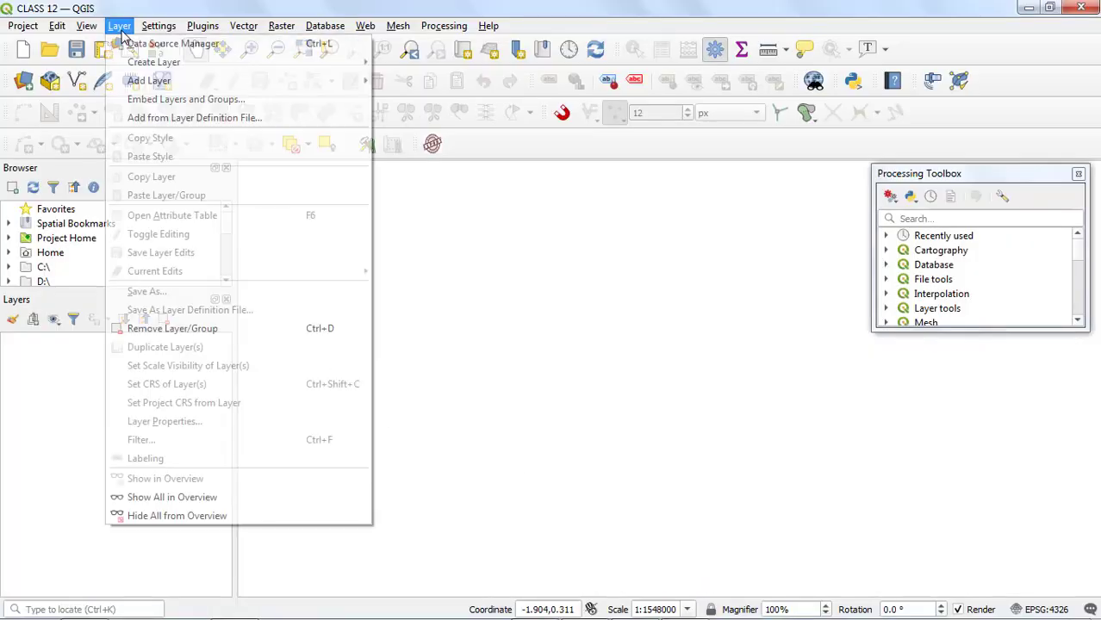
mouse_move(137, 81)
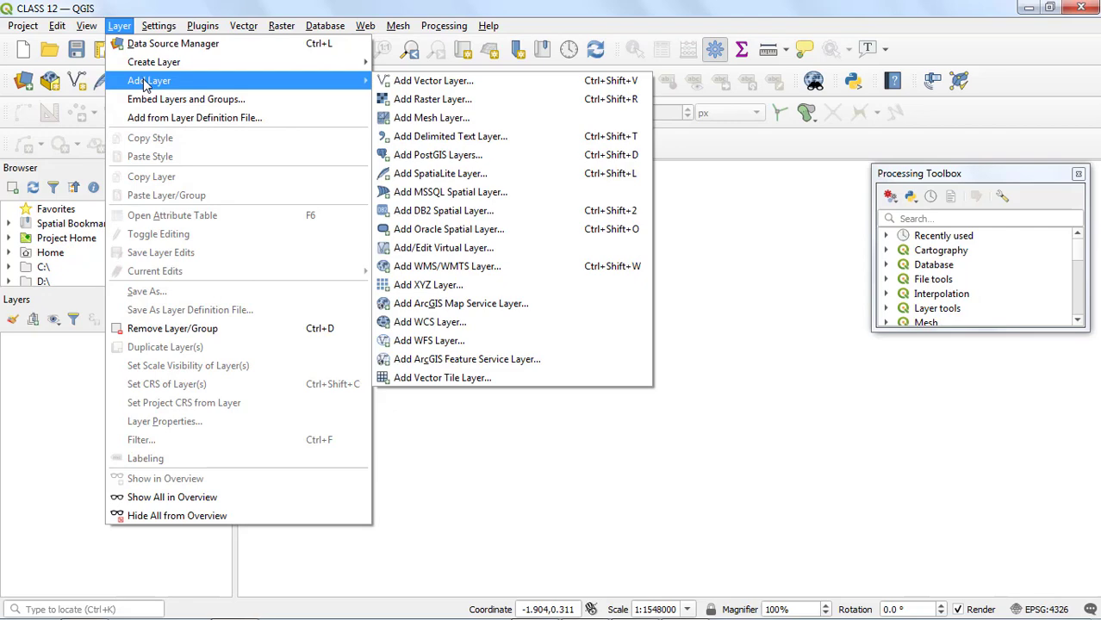
left_click(410, 138)
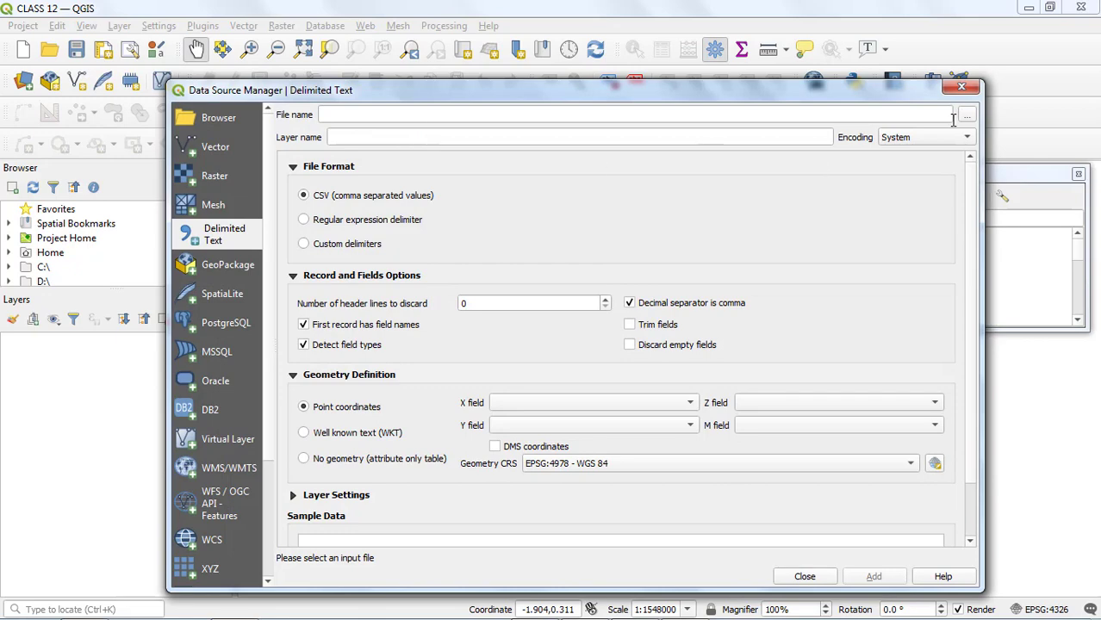
left_click(965, 116)
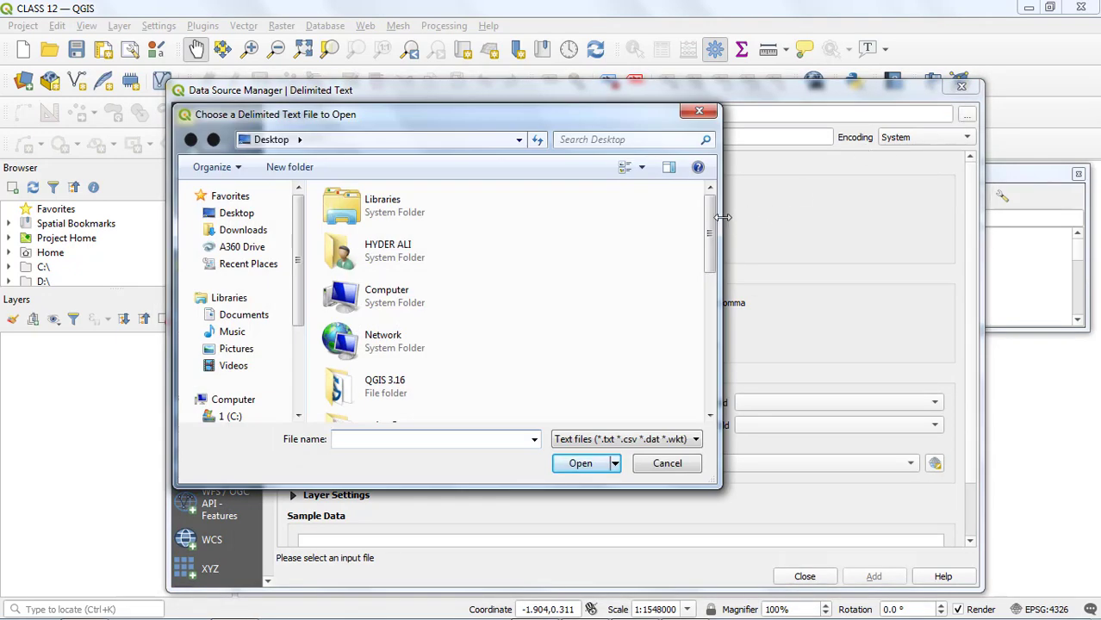
left_click_drag(707, 228, 713, 366)
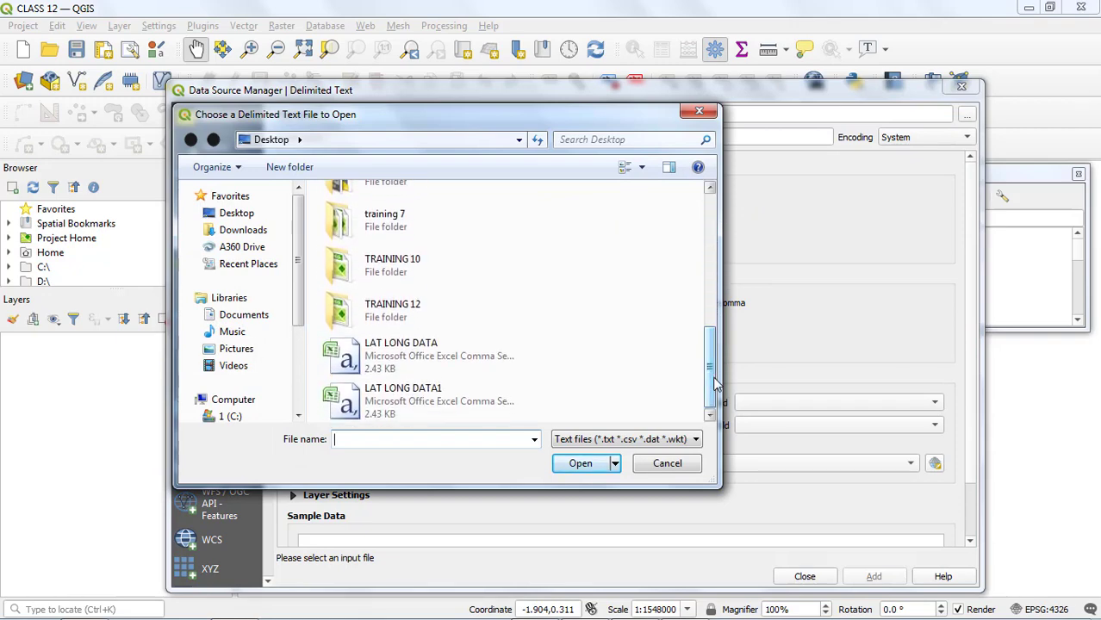
left_click(452, 404)
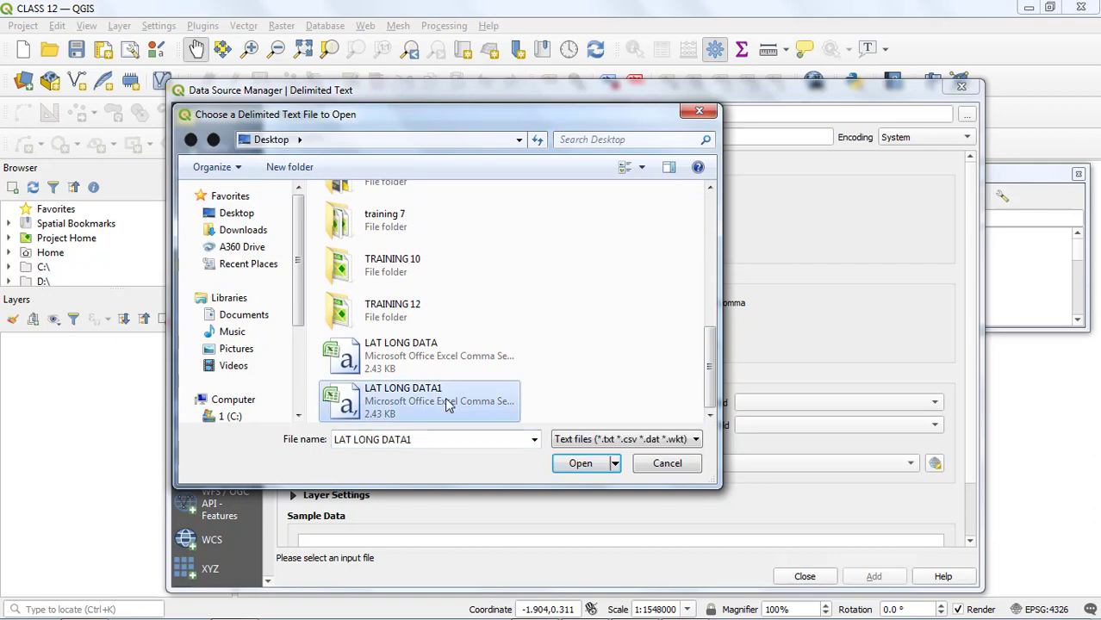
left_click(581, 465)
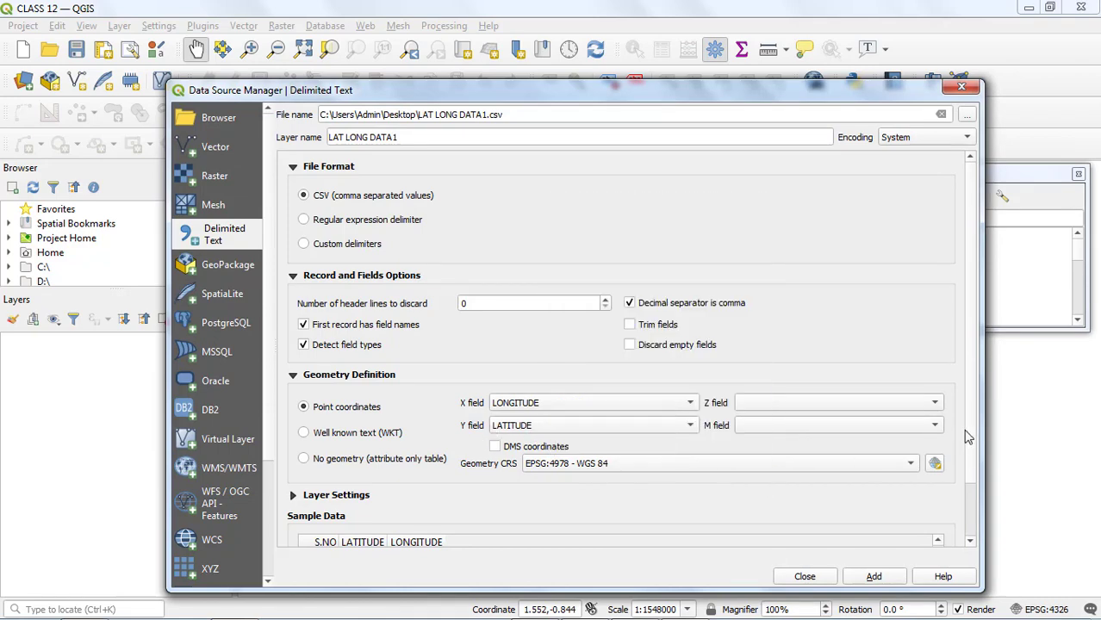
Step: Set the layer's point coordinates to use LONGITUDE as the X field and LATITUDE as the Y field
scroll(827, 499, "down", 2)
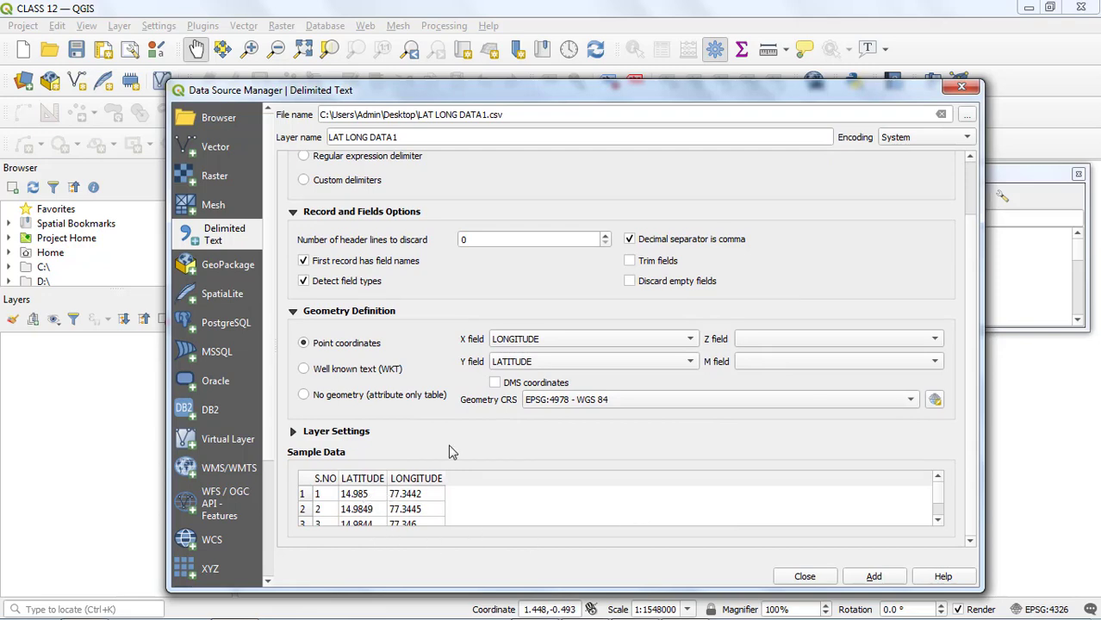
left_click(548, 337)
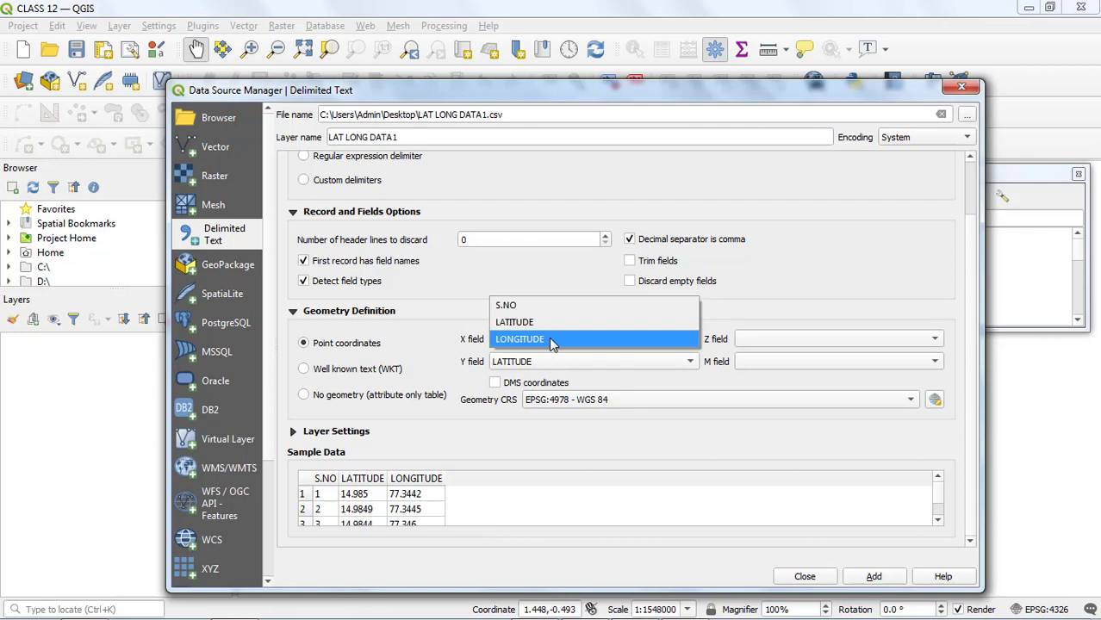
left_click(544, 340)
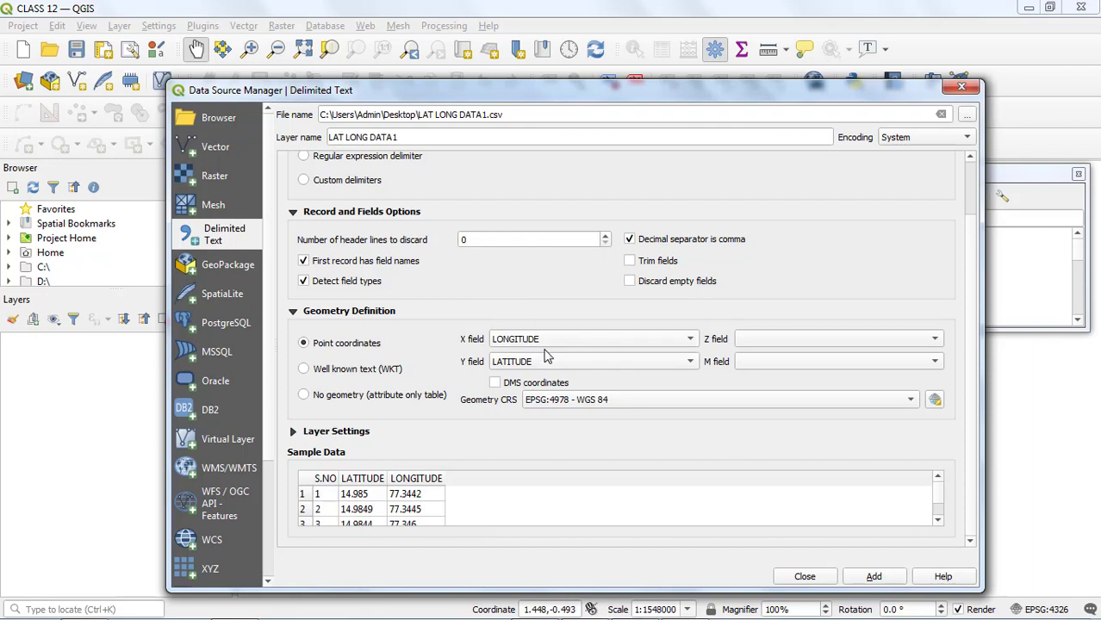
left_click(545, 361)
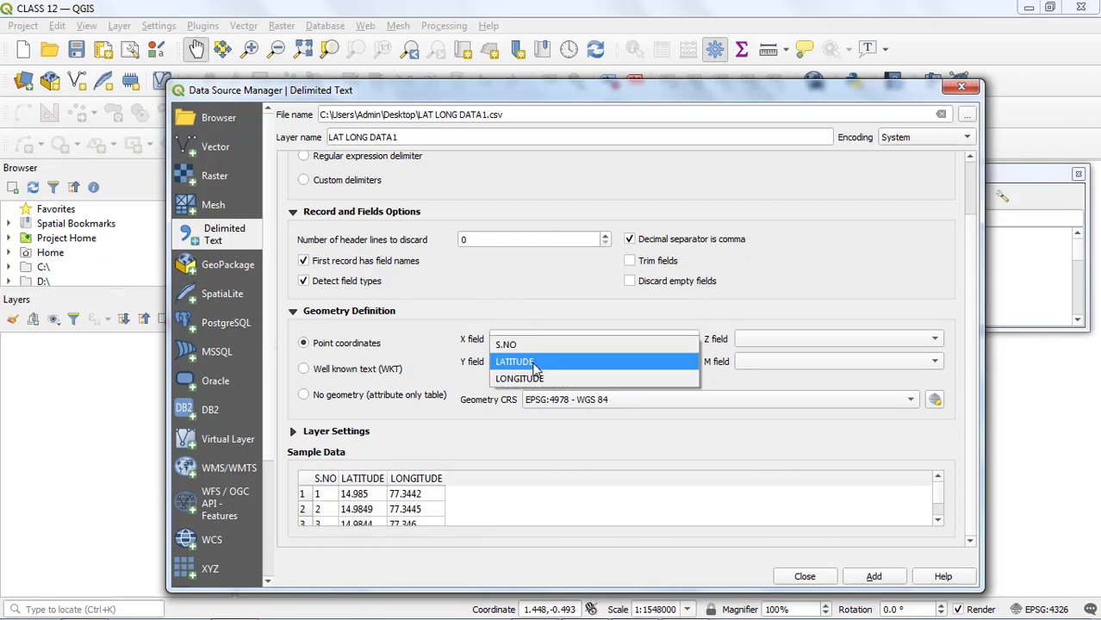
left_click(534, 366)
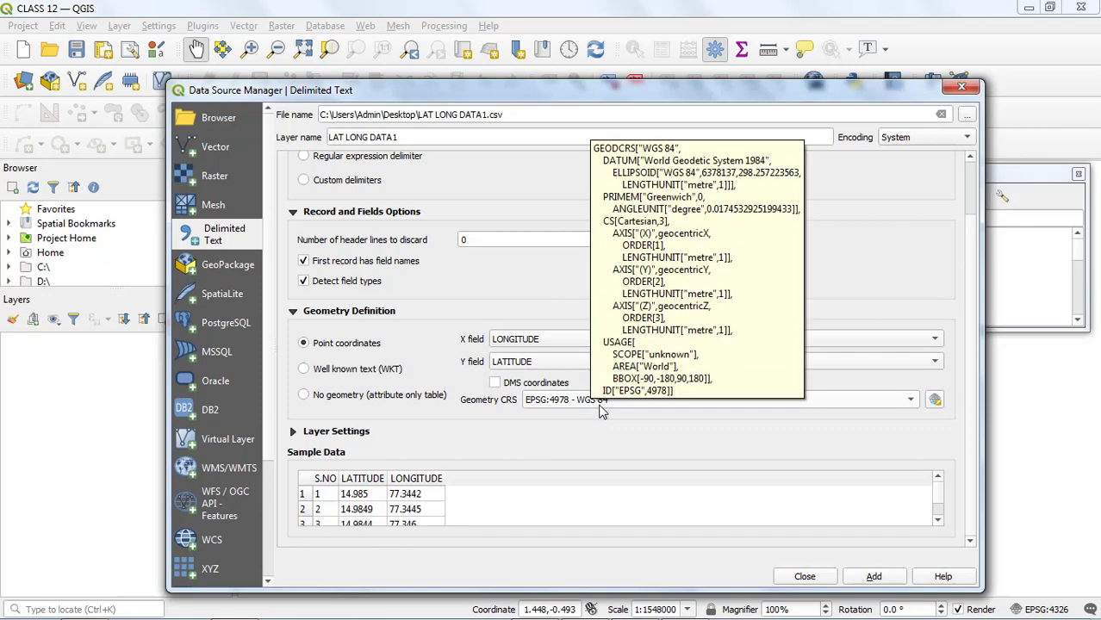
Step: Find EPSG 4326 among the coordinate reference systems and set WGS 84 (EPSG:4326) as the layer's geometry CRS
left_click(935, 400)
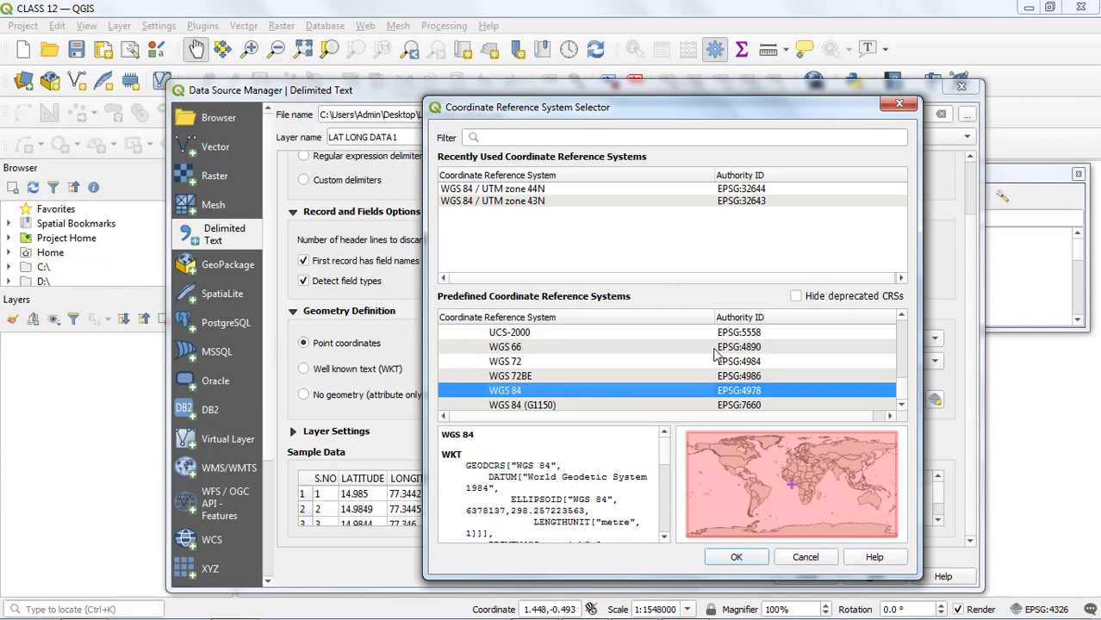
left_click(561, 139)
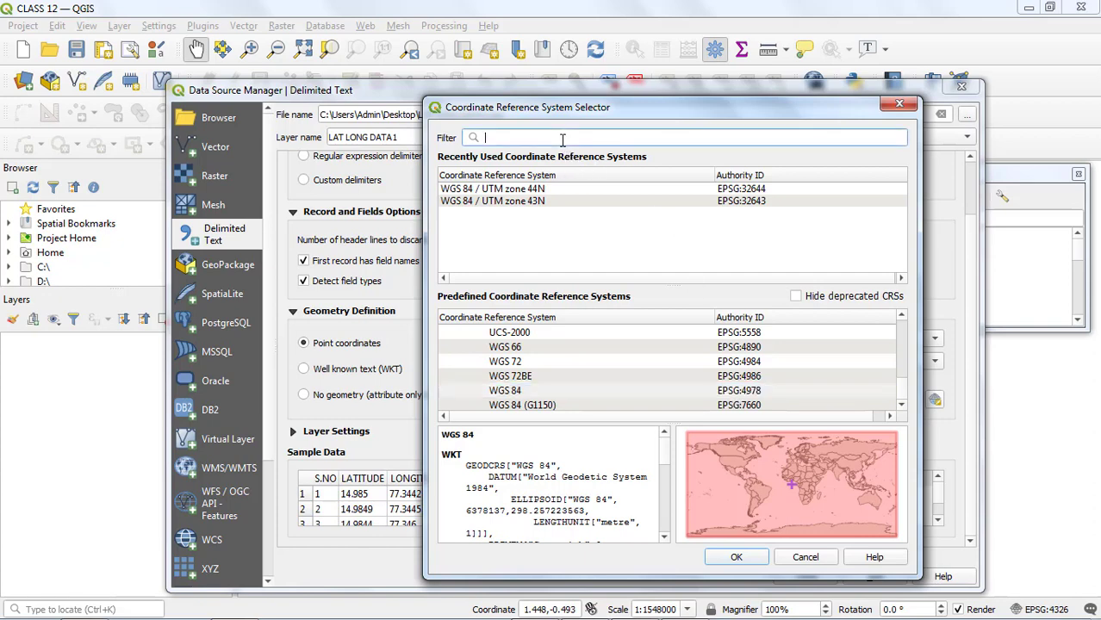
type("EP")
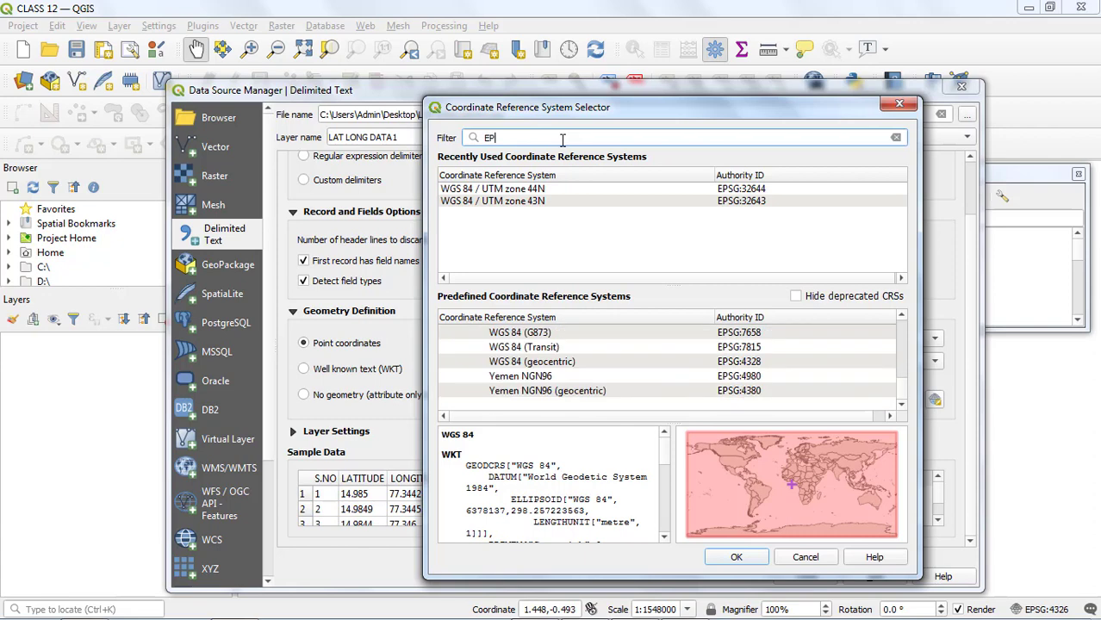
type("SG")
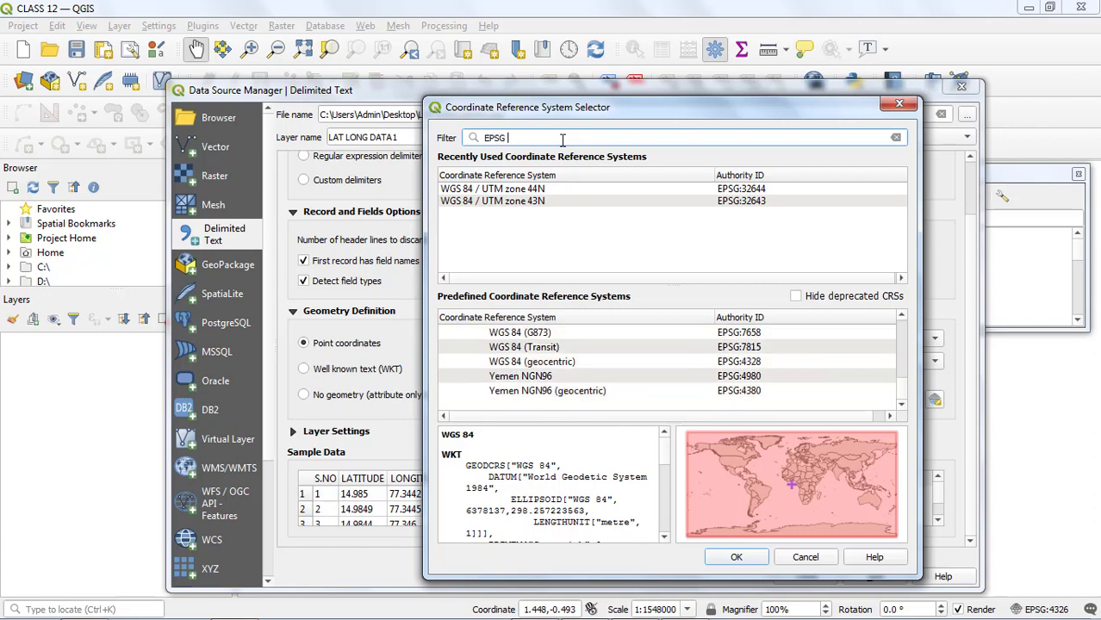
type(" 43")
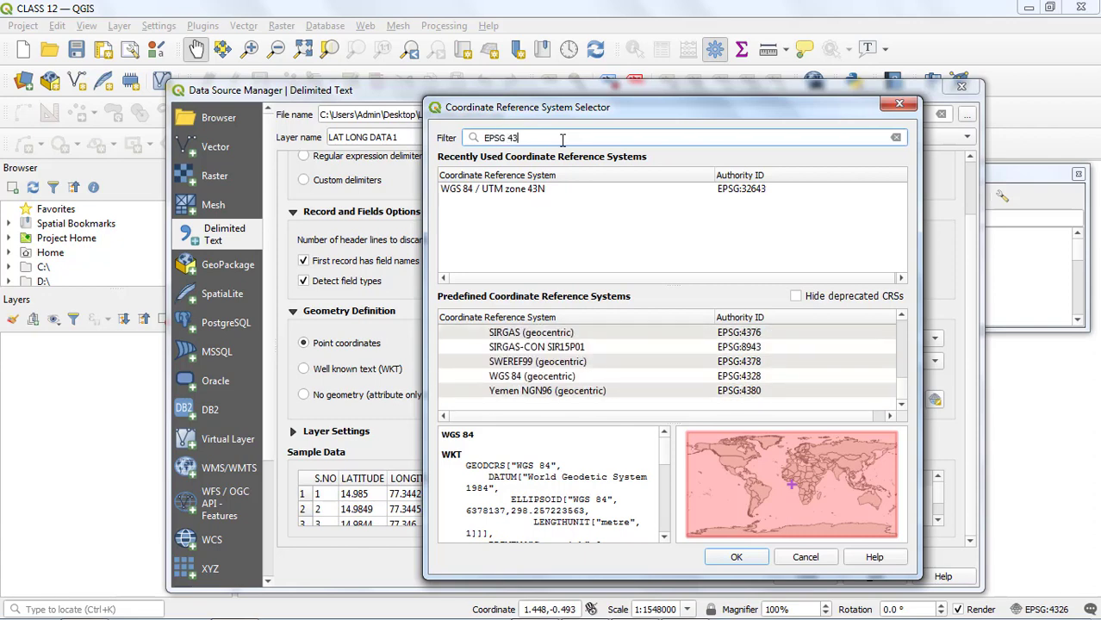
type("2")
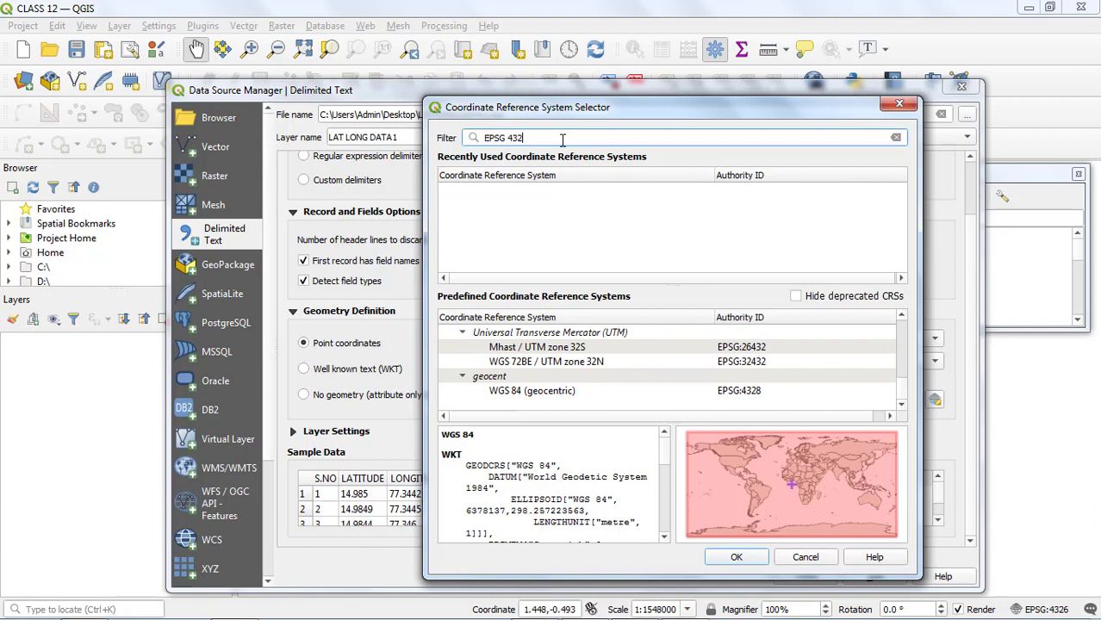
type("6")
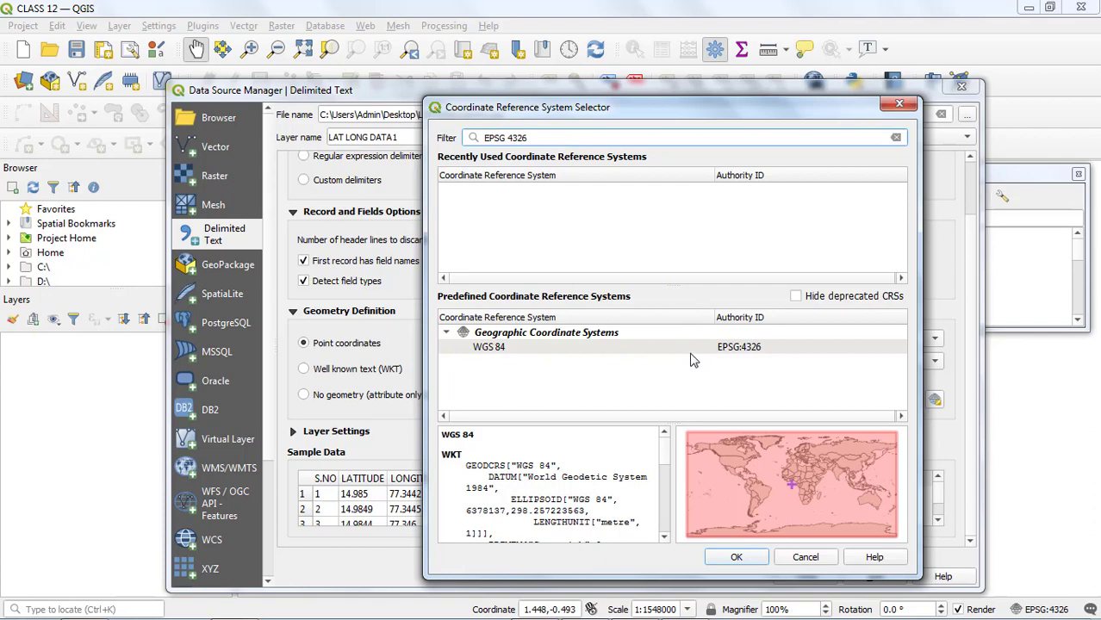
left_click(749, 349)
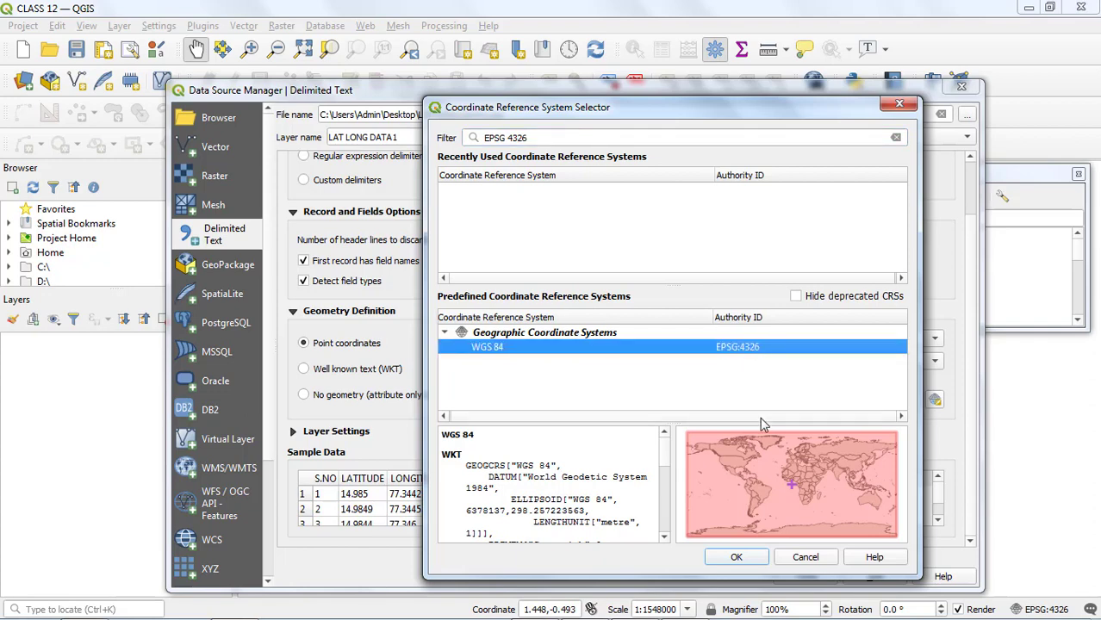
left_click(749, 560)
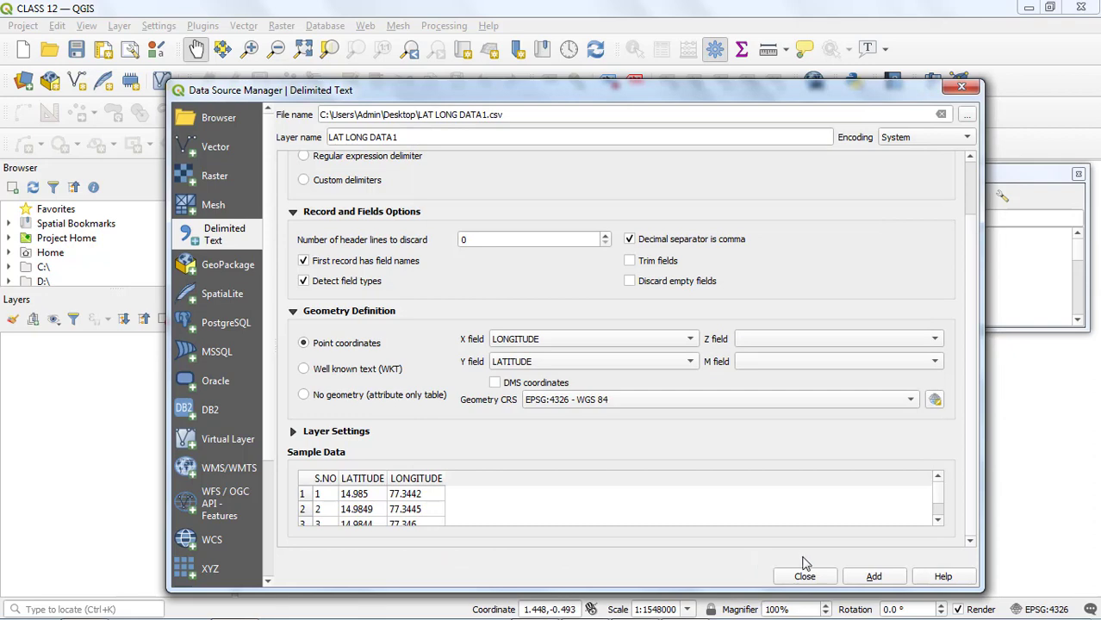
Step: Add the LAT LONG DATA1 point layer to the project and close the data source manager
left_click(872, 578)
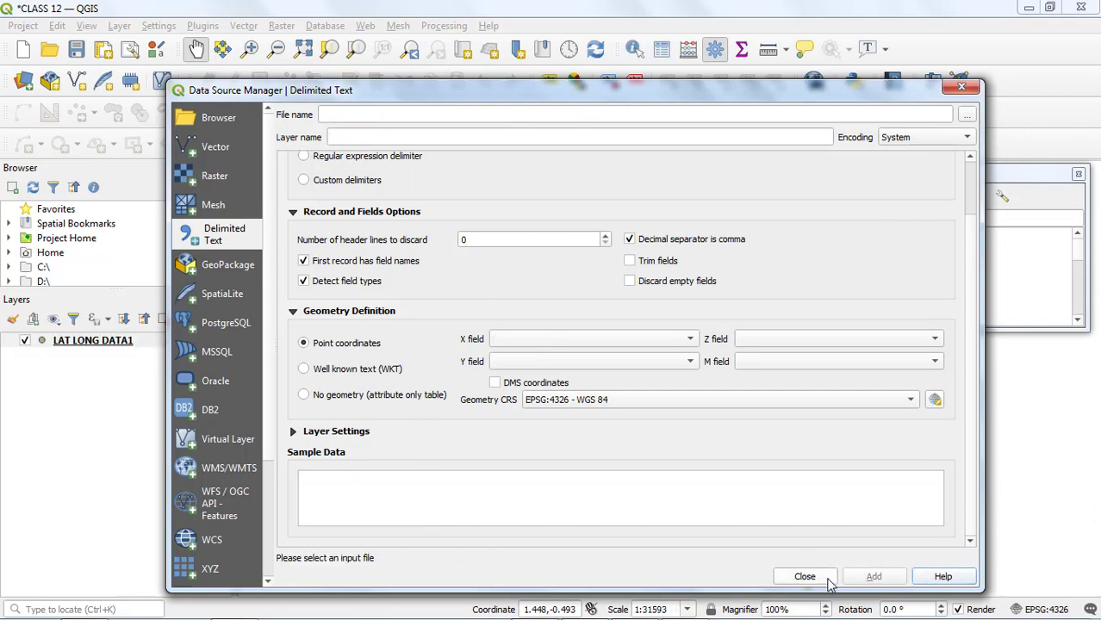
left_click(828, 580)
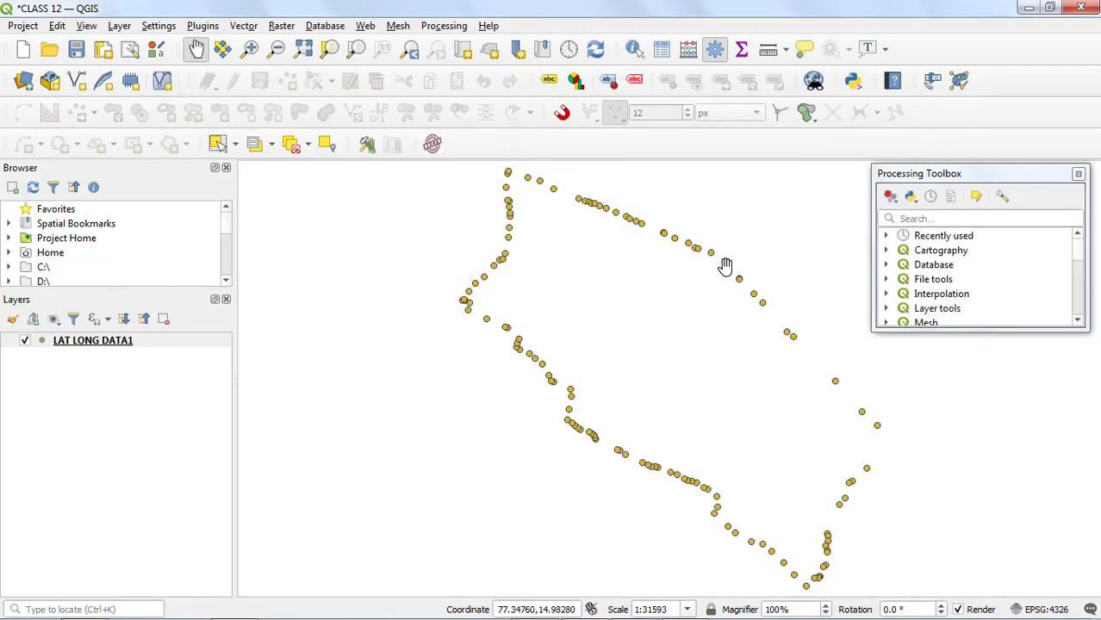
left_click_drag(693, 297, 651, 317)
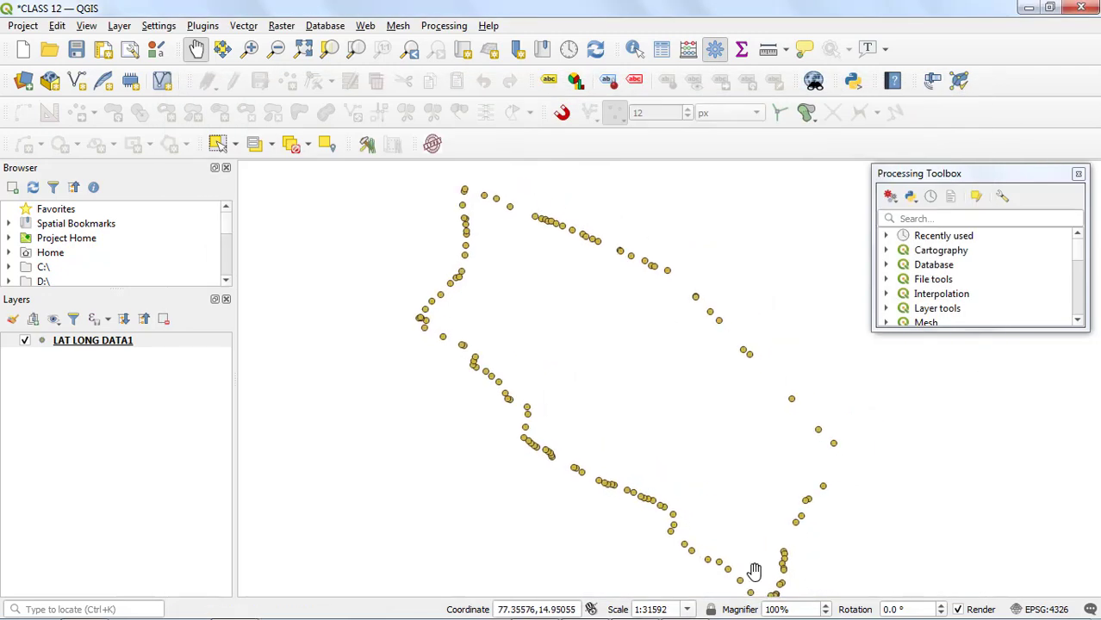
left_click_drag(720, 390, 713, 390)
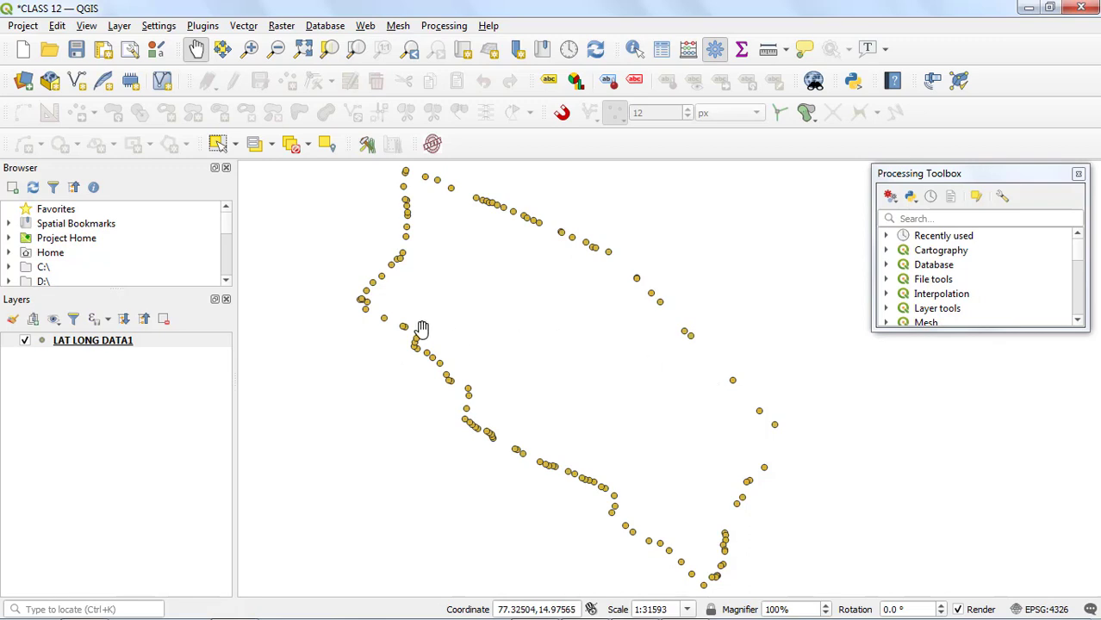
Step: Add the OpenStreetMap XYZ tile layer to the project as a basemap
left_click(229, 284)
left_click(228, 284)
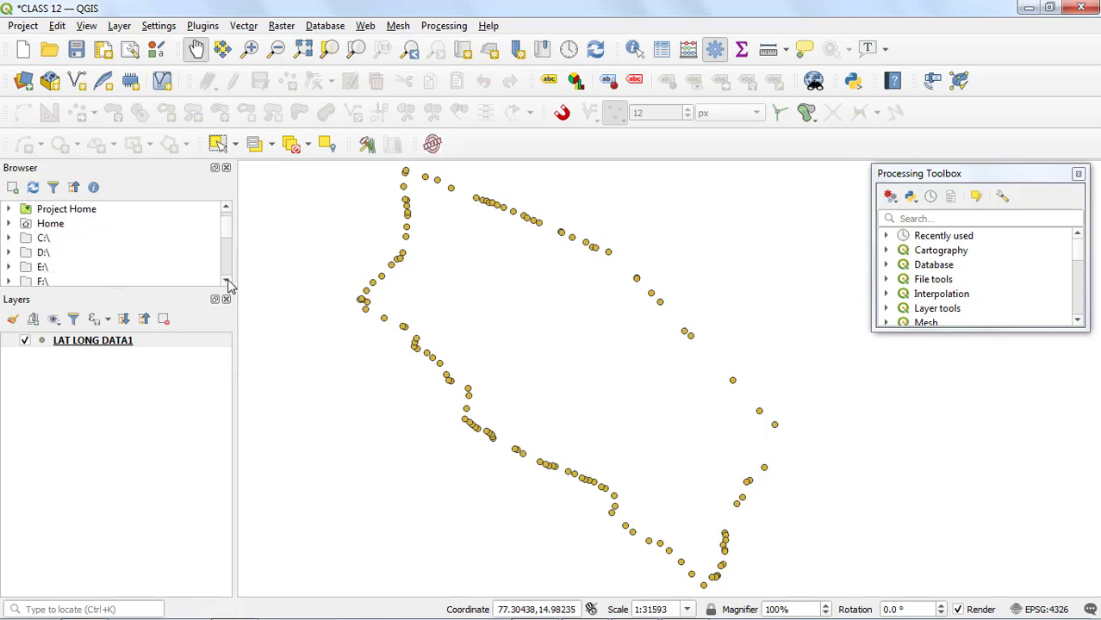
left_click(228, 283)
left_click(228, 283)
left_click(228, 284)
left_click(228, 284)
left_click(228, 284)
left_click(228, 283)
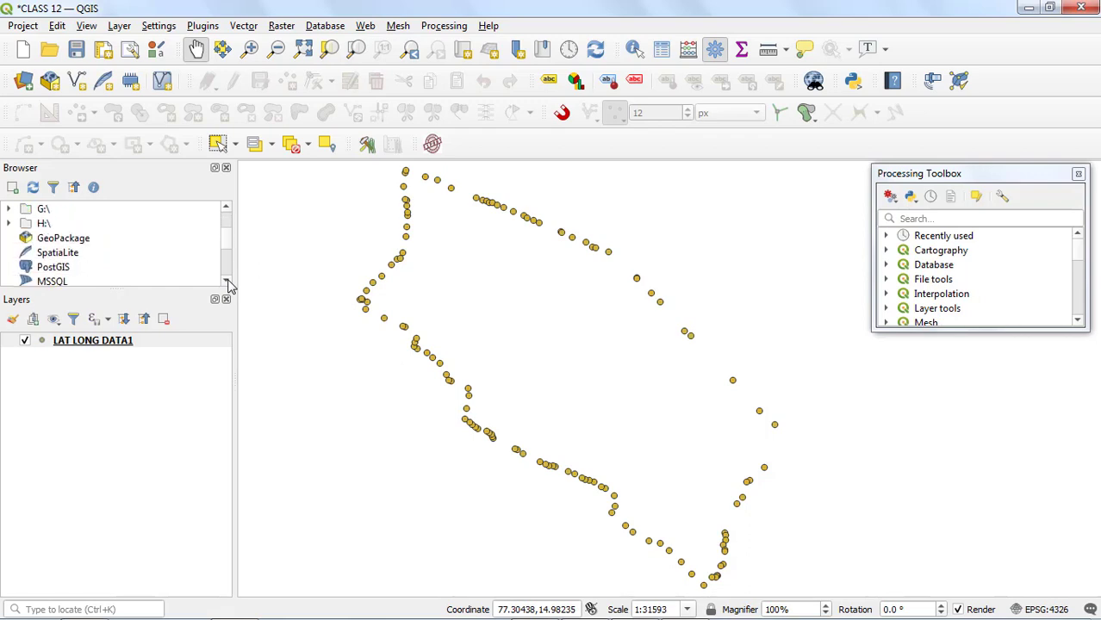
left_click(228, 283)
left_click(228, 283)
left_click(229, 283)
left_click(228, 283)
left_click(228, 283)
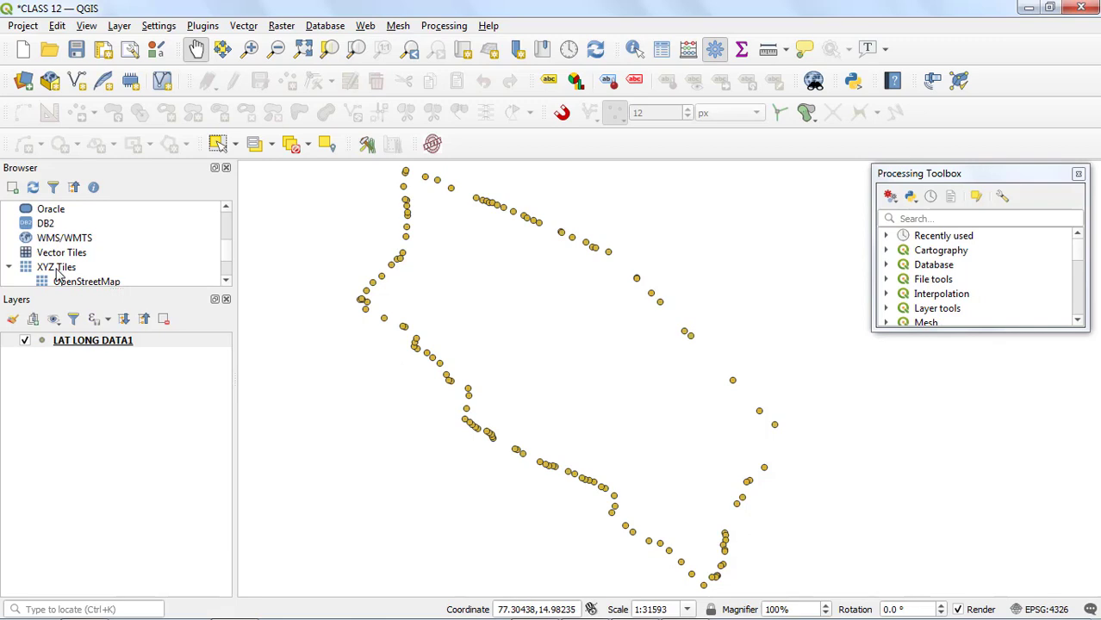
left_click(225, 280)
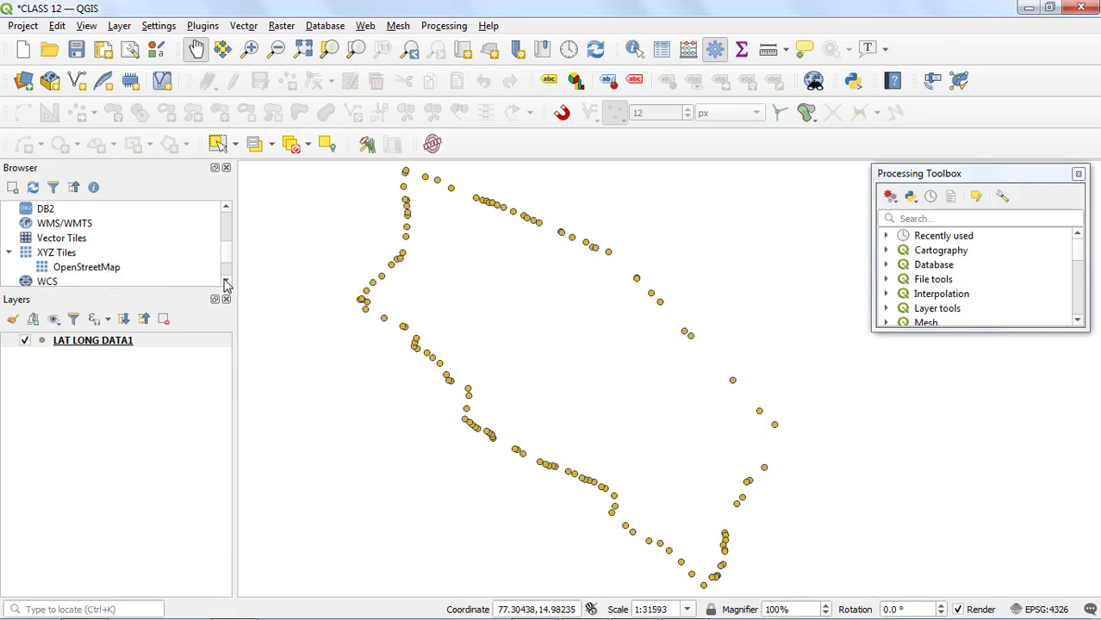
double_click(86, 267)
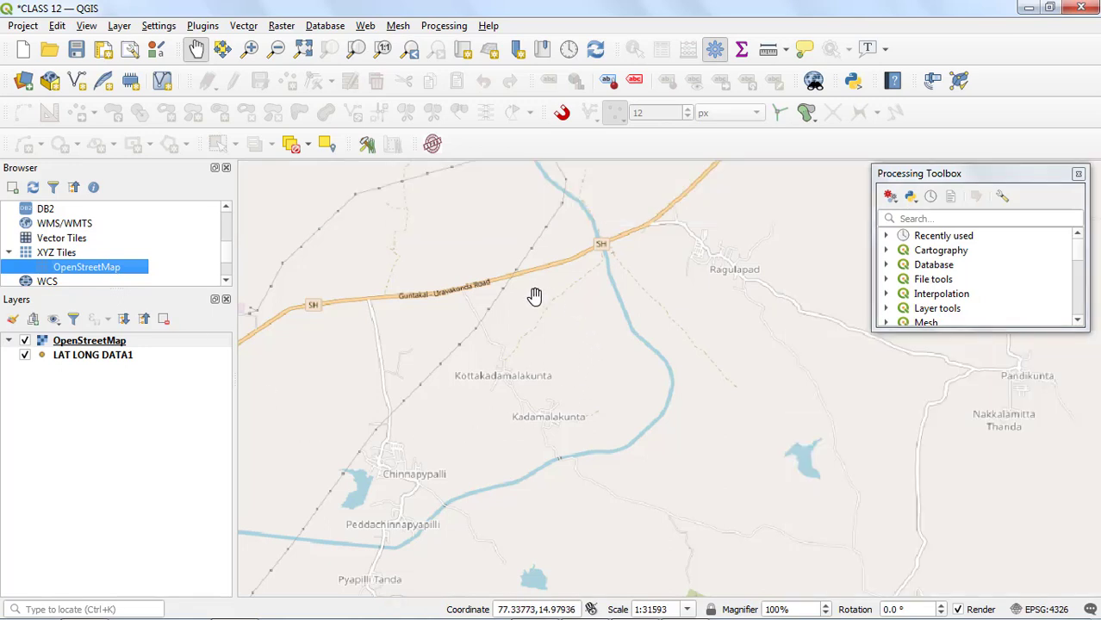
Step: Move the LAT LONG DATA1 layer above OpenStreetMap in the layer order
left_click(142, 360)
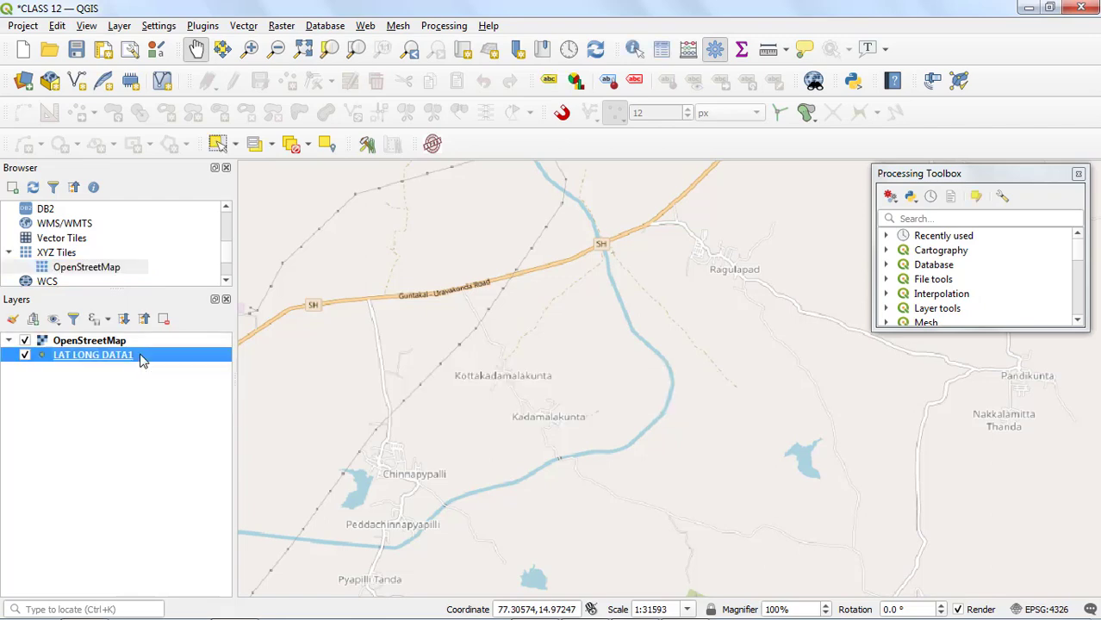
left_click_drag(142, 355, 138, 342)
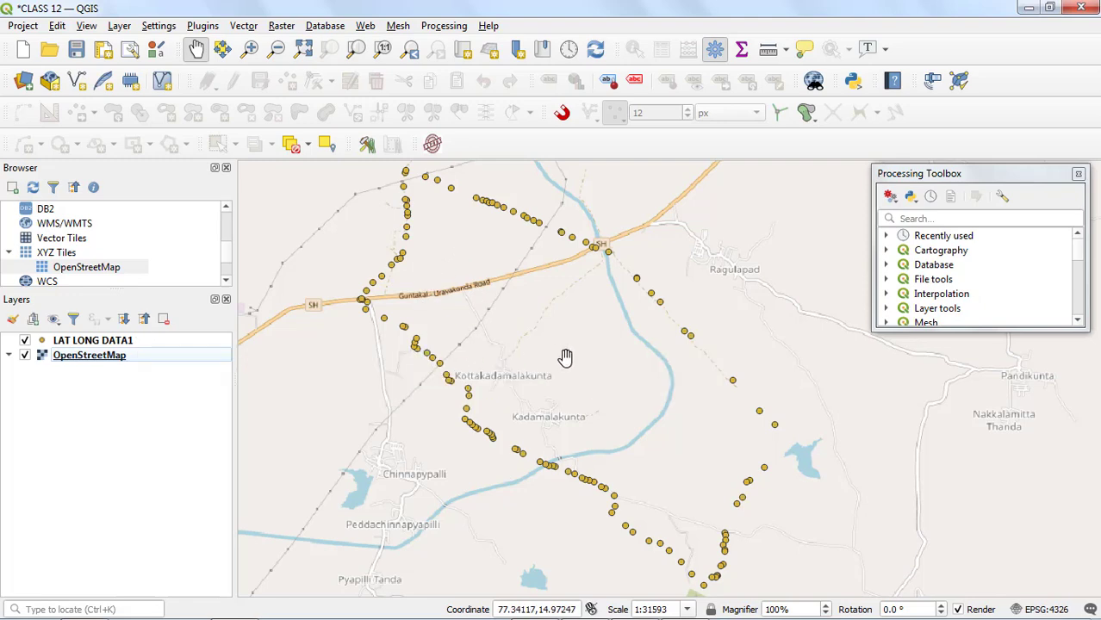
left_click_drag(562, 357, 576, 409)
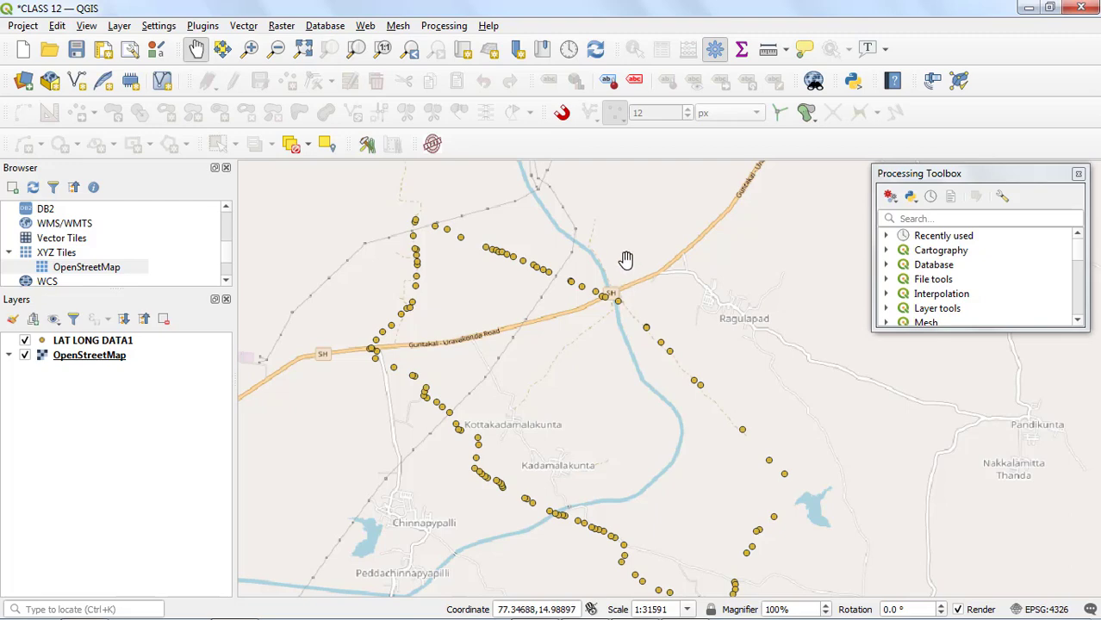
mouse_move(958, 607)
Step: Set up an export of the LAT LONG DATA1 features as Comma Separated Value, with LAT LONG TO UTM on the Desktop as the output file
left_click(129, 344)
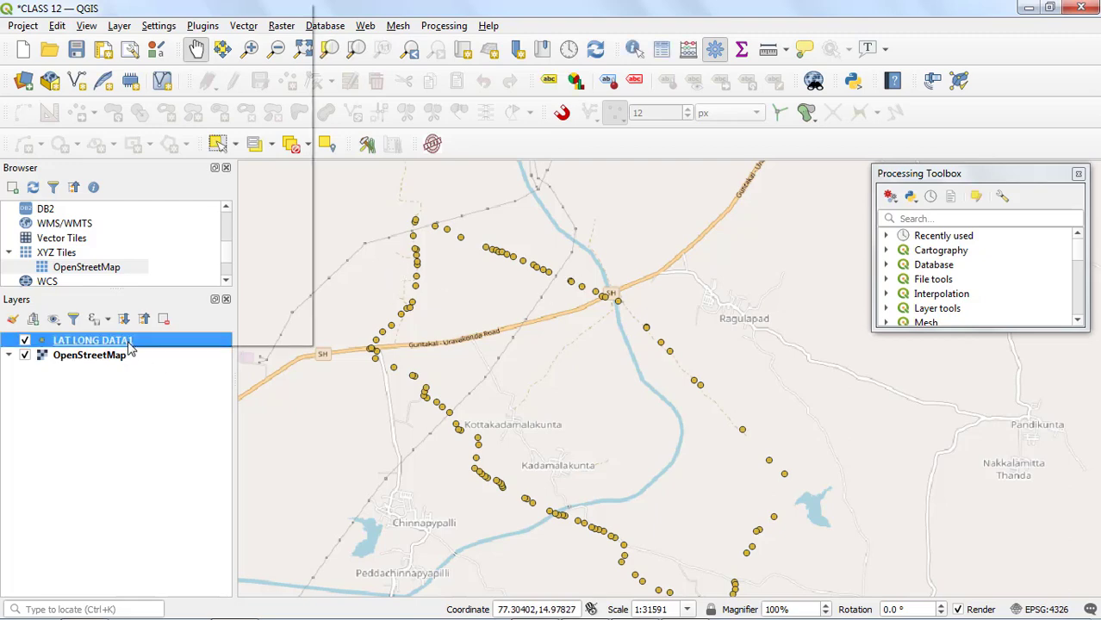
right_click(129, 343)
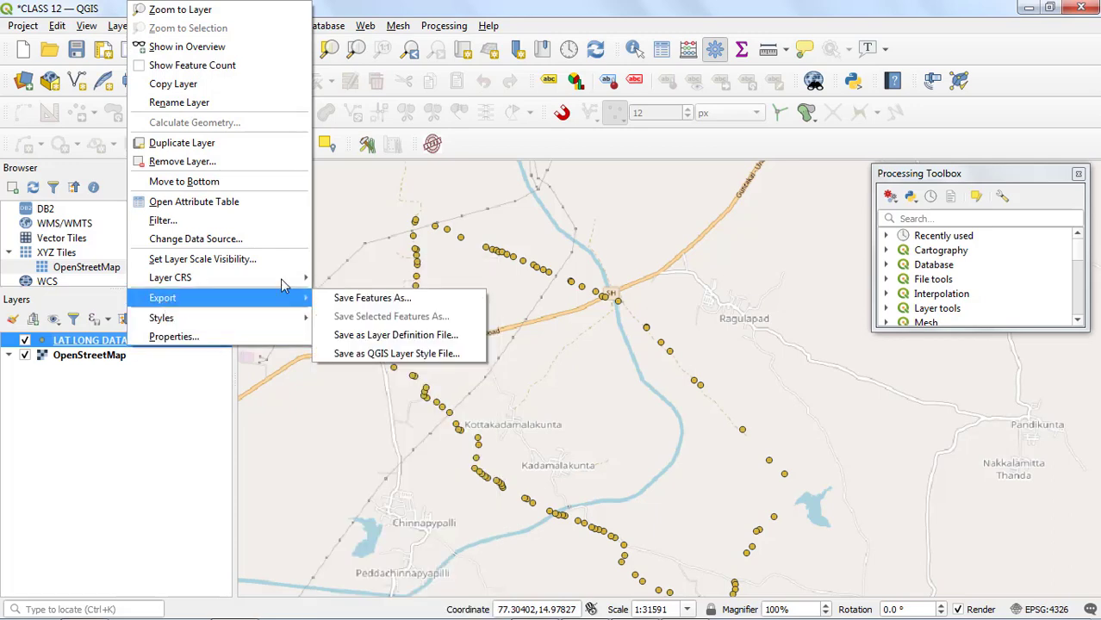
left_click(324, 302)
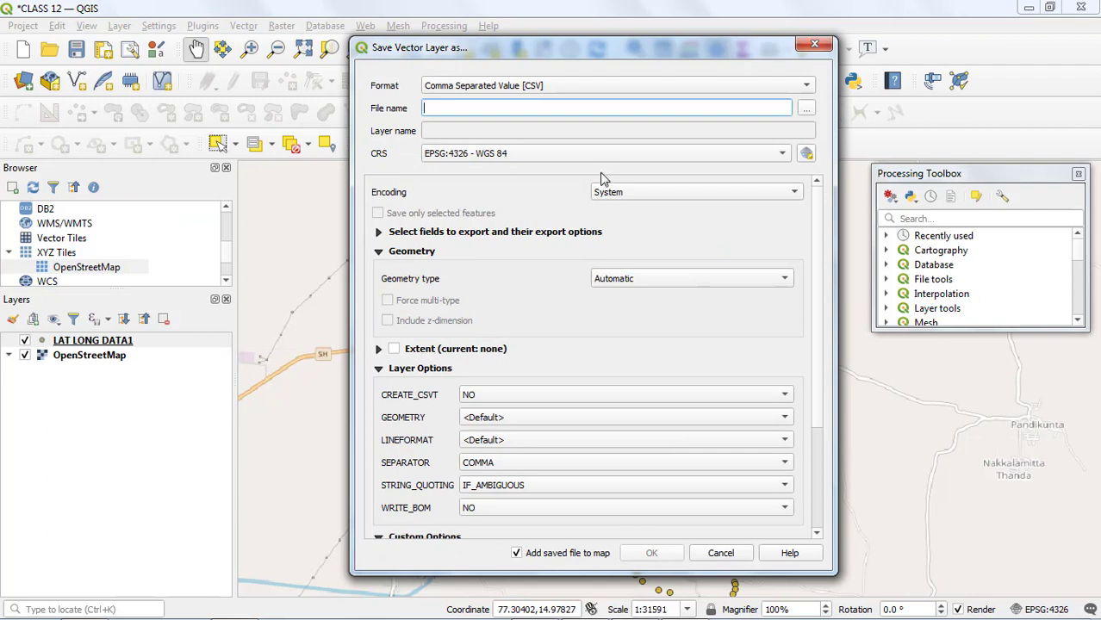
left_click(712, 84)
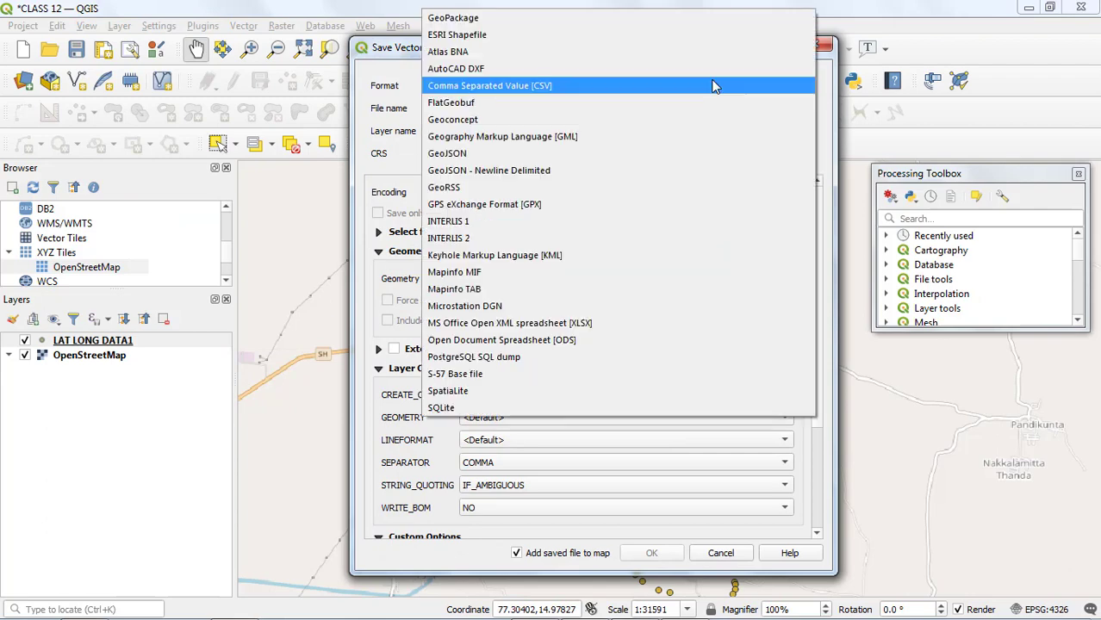
left_click(552, 87)
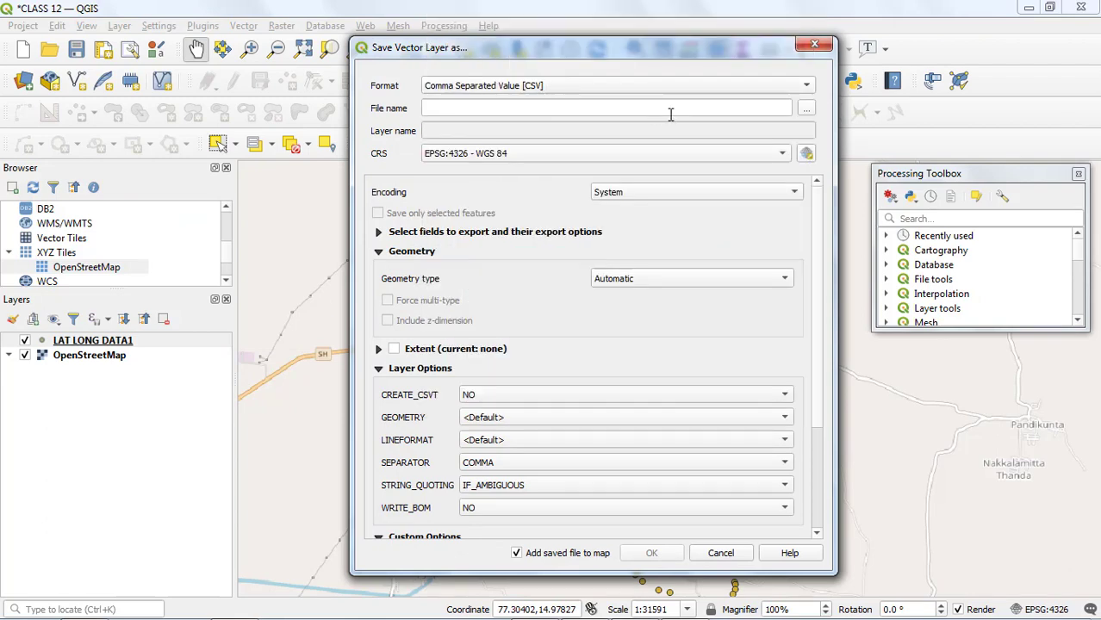
left_click(806, 109)
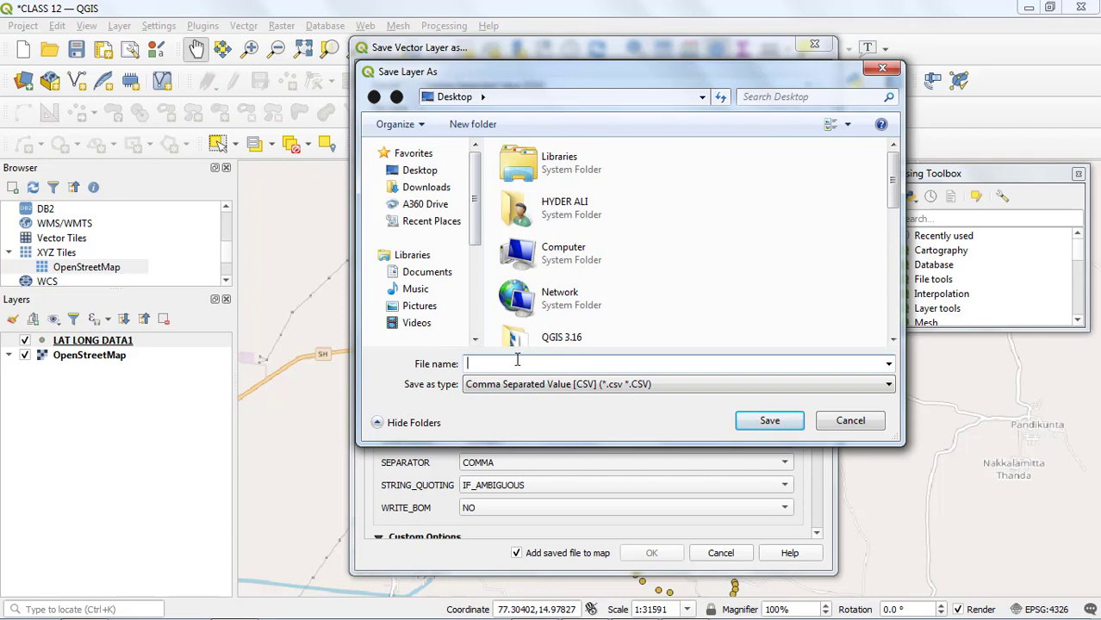
type("LA")
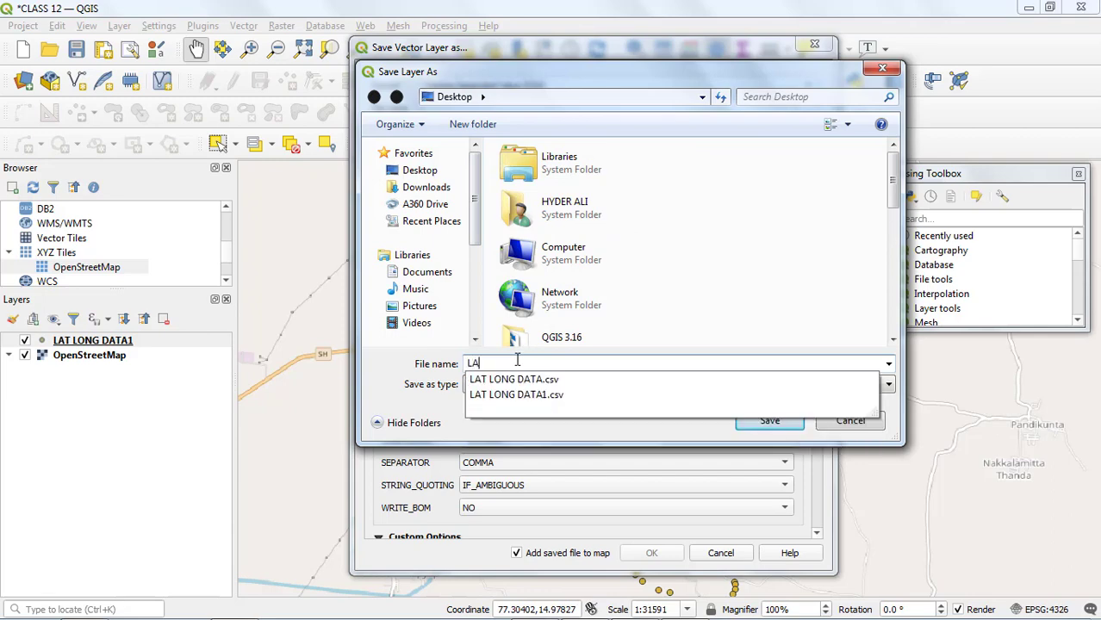
type("T LONG 1")
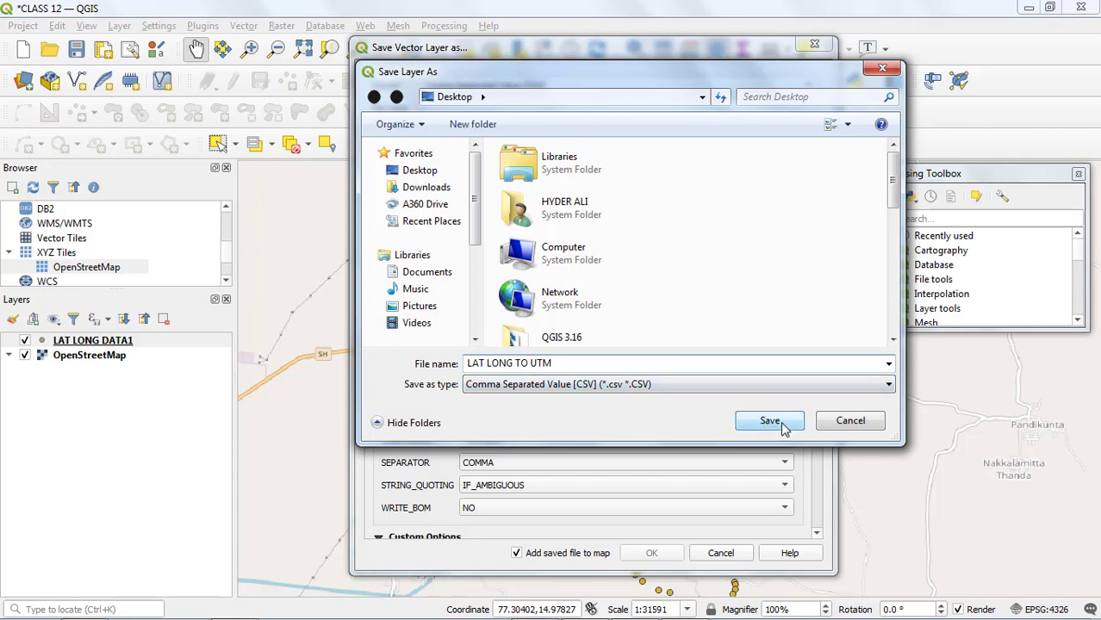
left_click(782, 424)
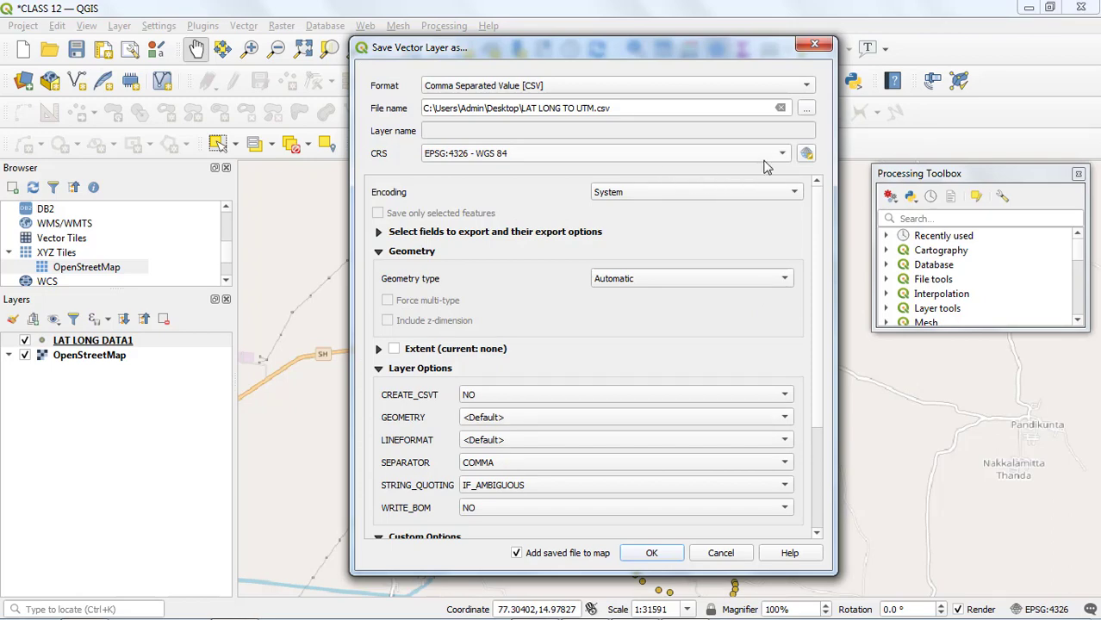
Step: Set the export's coordinate reference system to WGS 84 / UTM zone 43N (EPSG:32643)
left_click(805, 156)
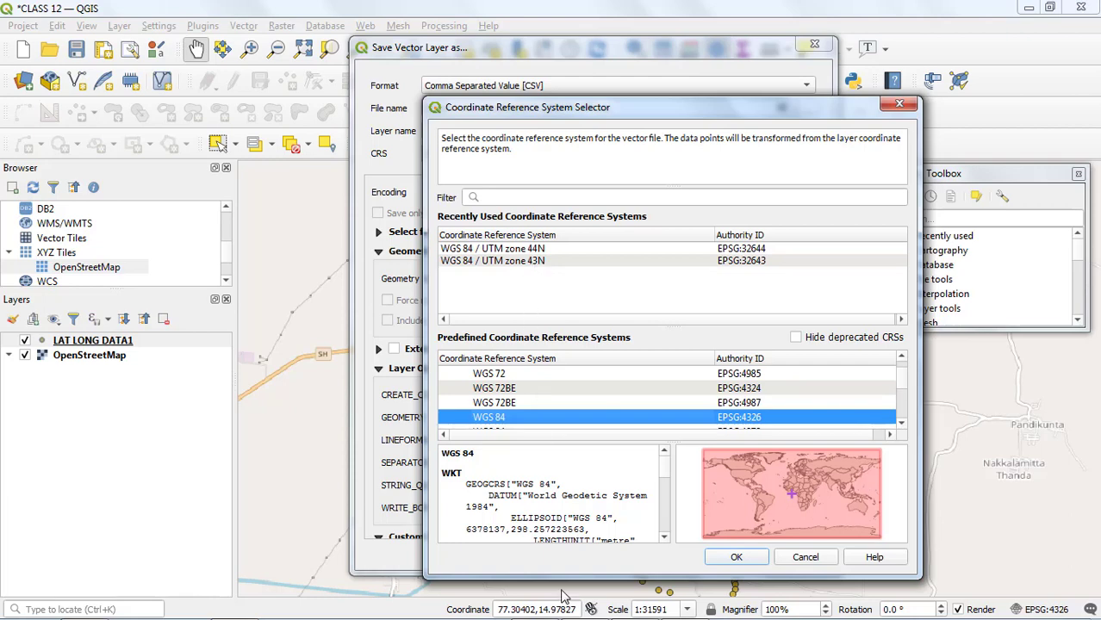
mouse_move(564, 615)
left_click(547, 261)
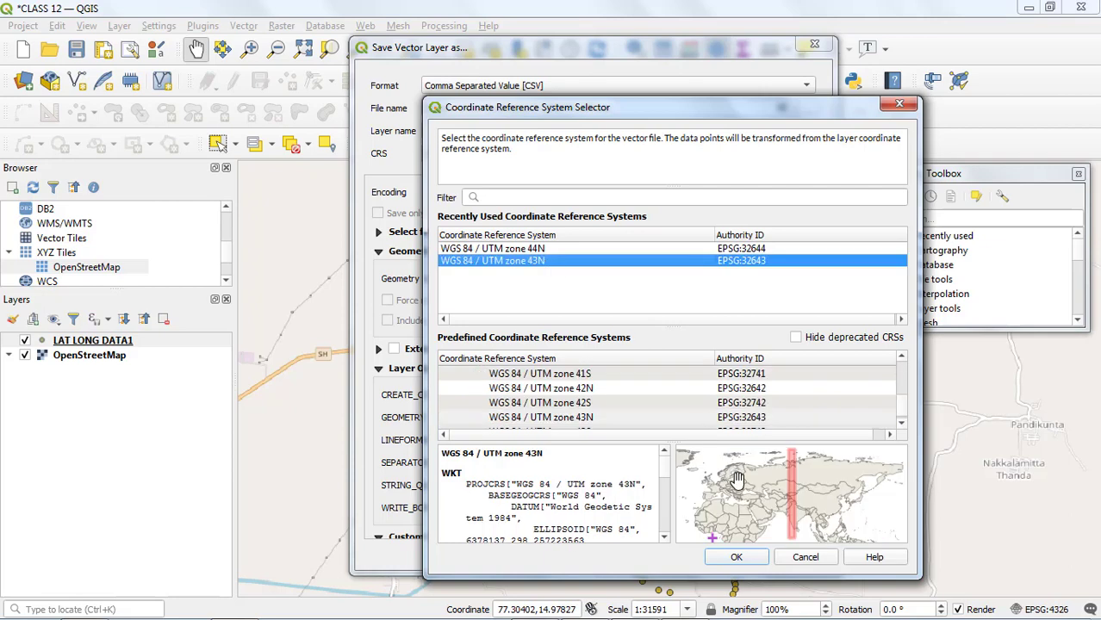
left_click(738, 558)
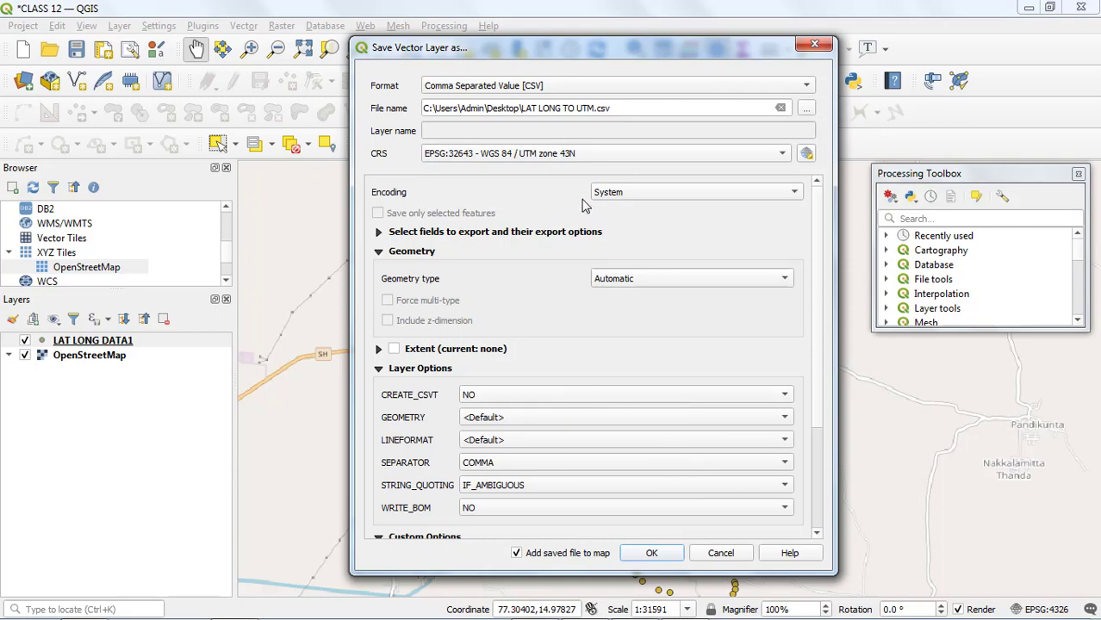
Step: Set the export's GEOMETRY option to AS_XY and save the layer as CSV
left_click(472, 422)
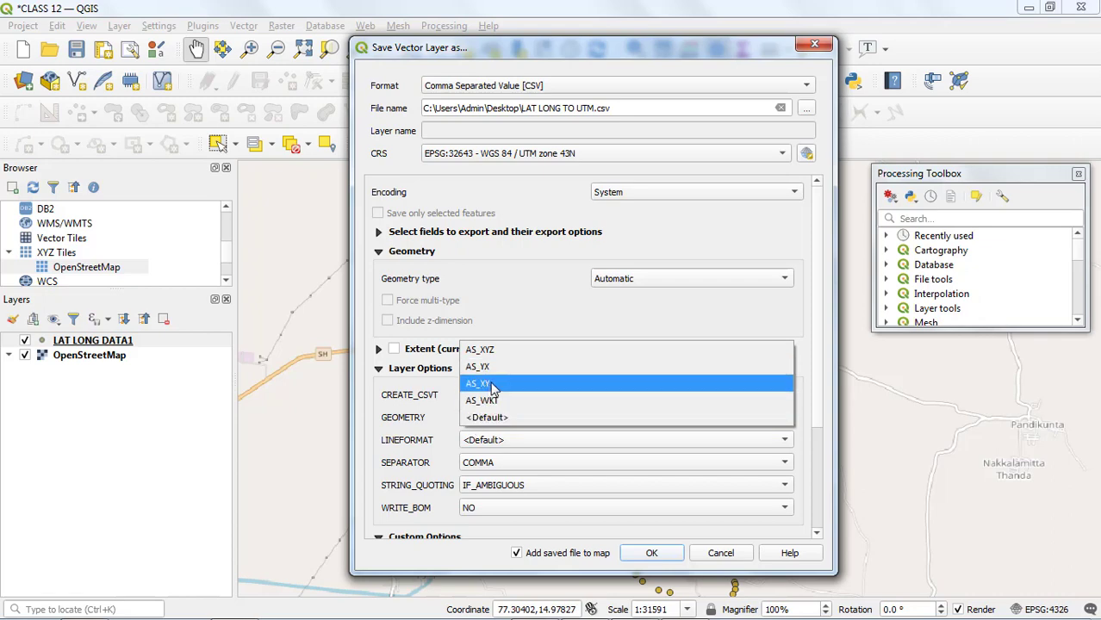
left_click(492, 390)
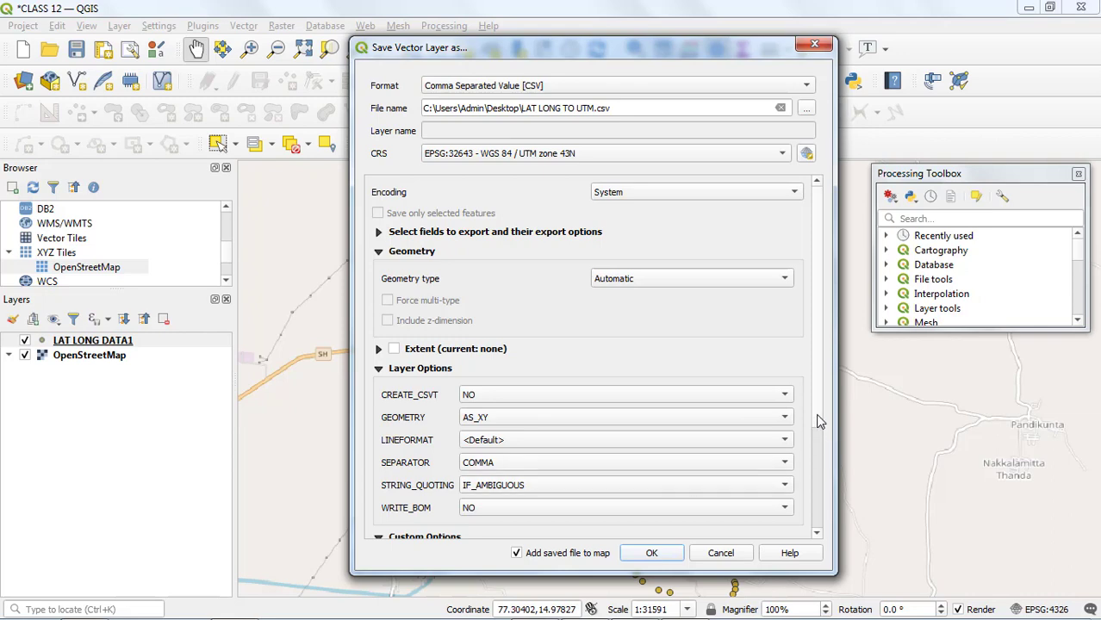
scroll(819, 421, "down", 3)
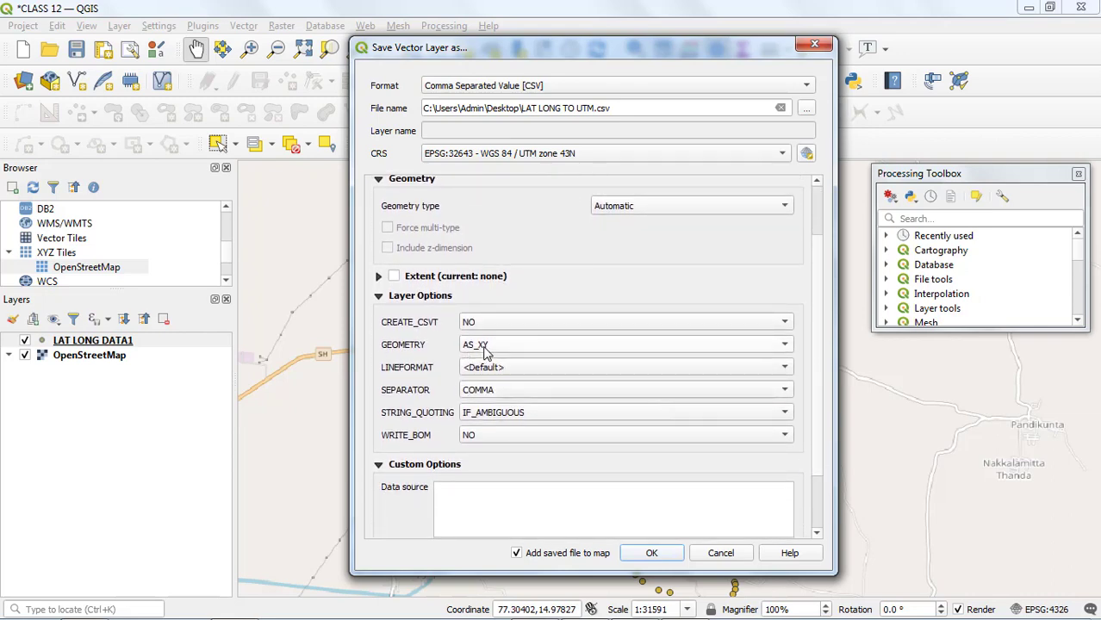
mouse_move(496, 346)
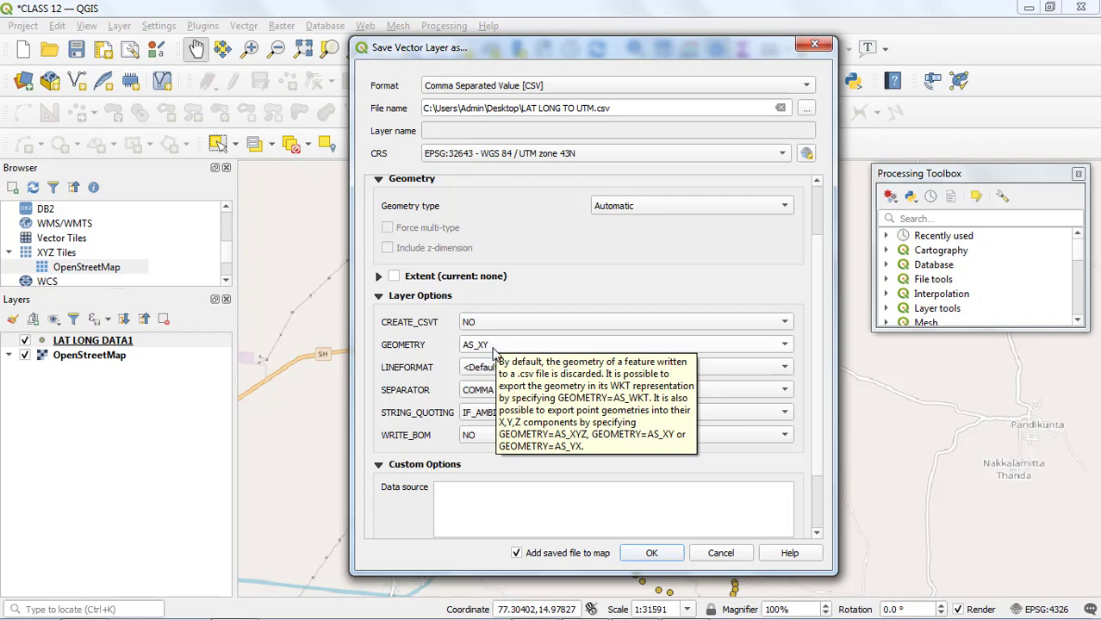
left_click(663, 557)
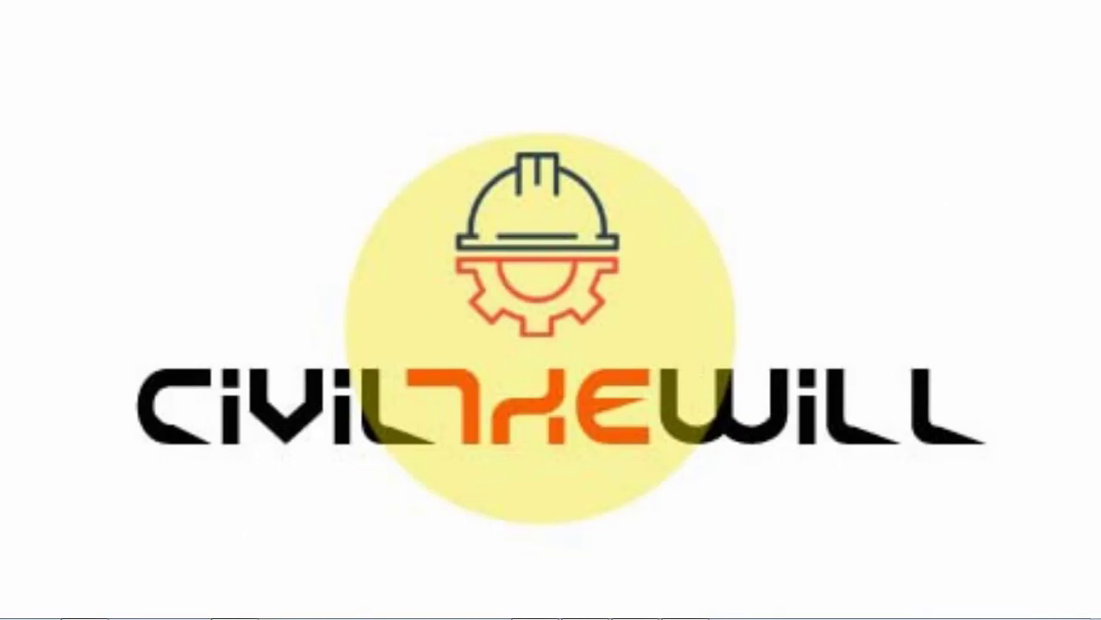
Step: Open LAT LONG TO UTM from the Desktop as read-only in Excel and compare its X and Y columns with LATITUDE and LONGITUDE
mouse_move(85, 608)
left_click(99, 509)
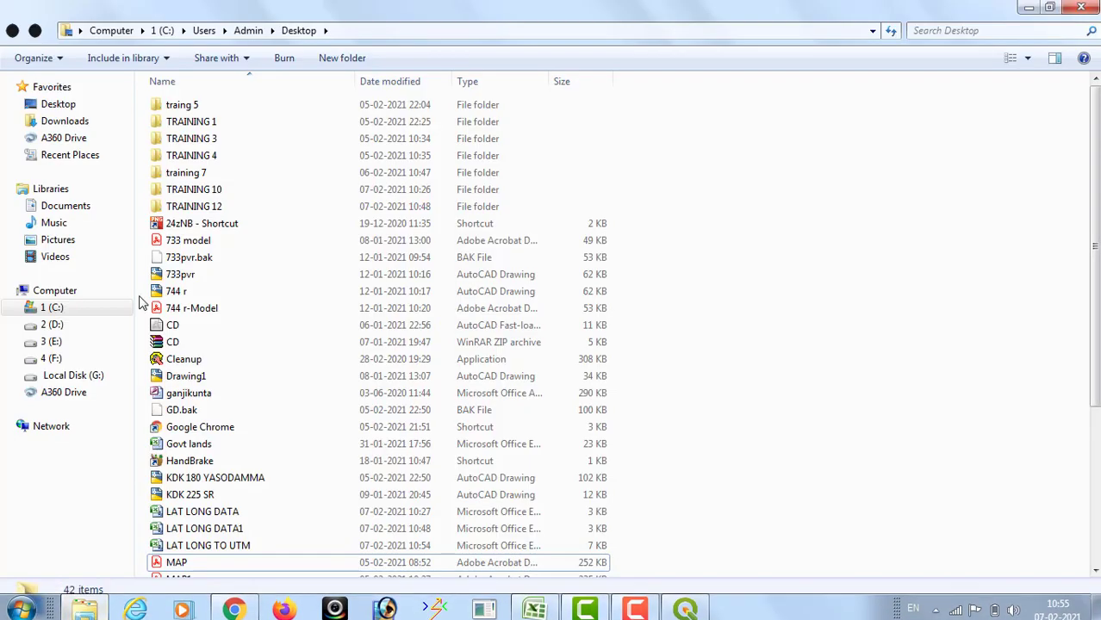
left_click(59, 103)
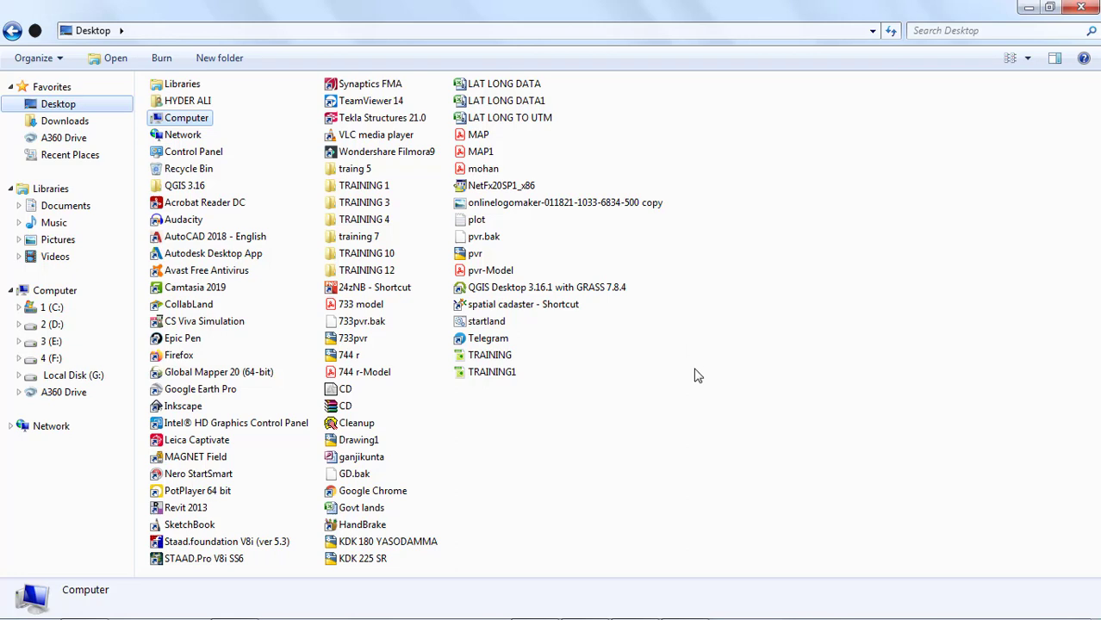
double_click(540, 125)
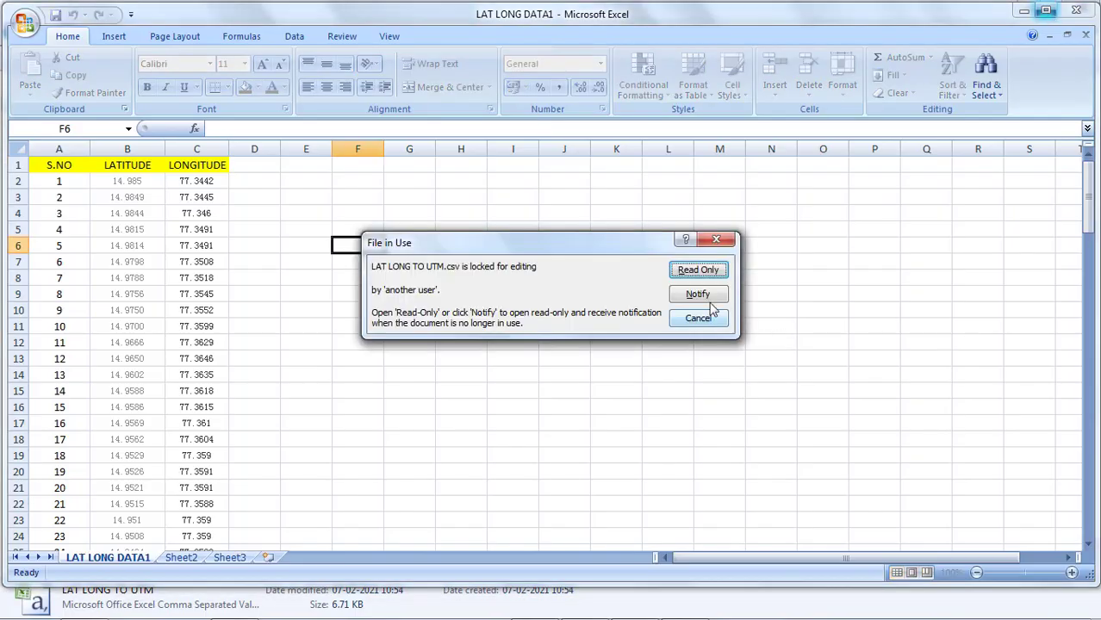
left_click(697, 271)
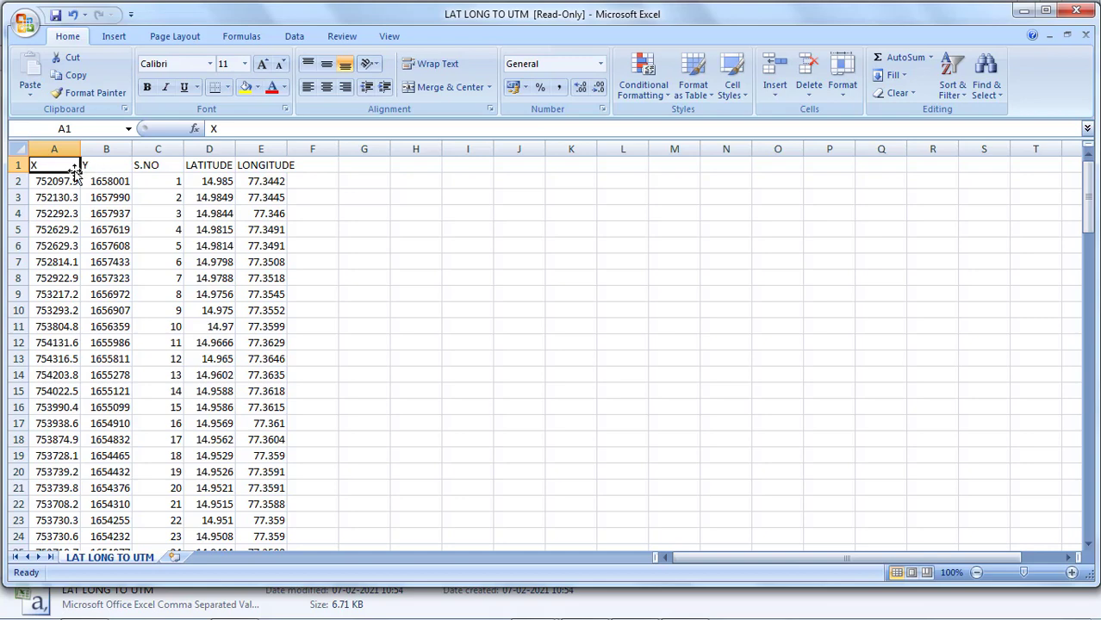
left_click(217, 178)
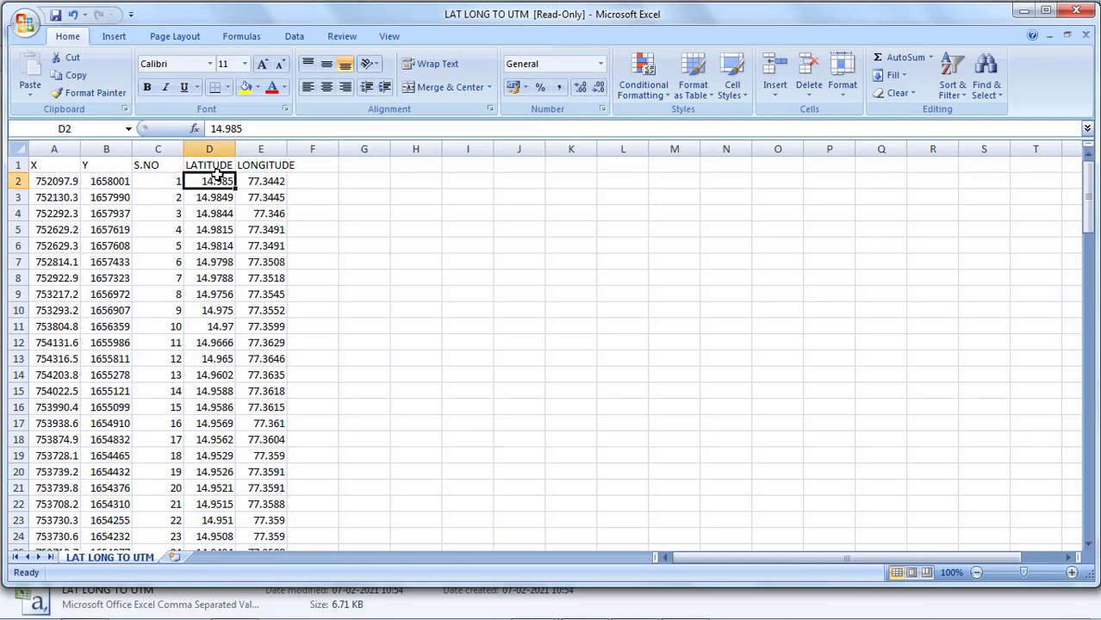
left_click(249, 176)
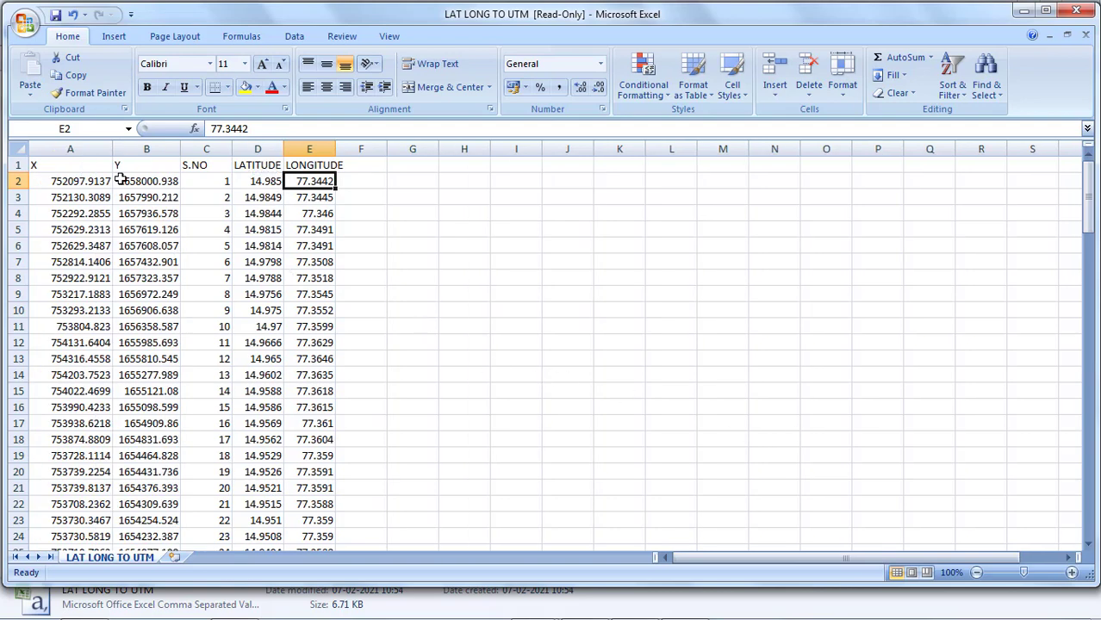
Step: Rename the X column header to EASTG and the Y column header to ORTHIG
left_click(87, 170)
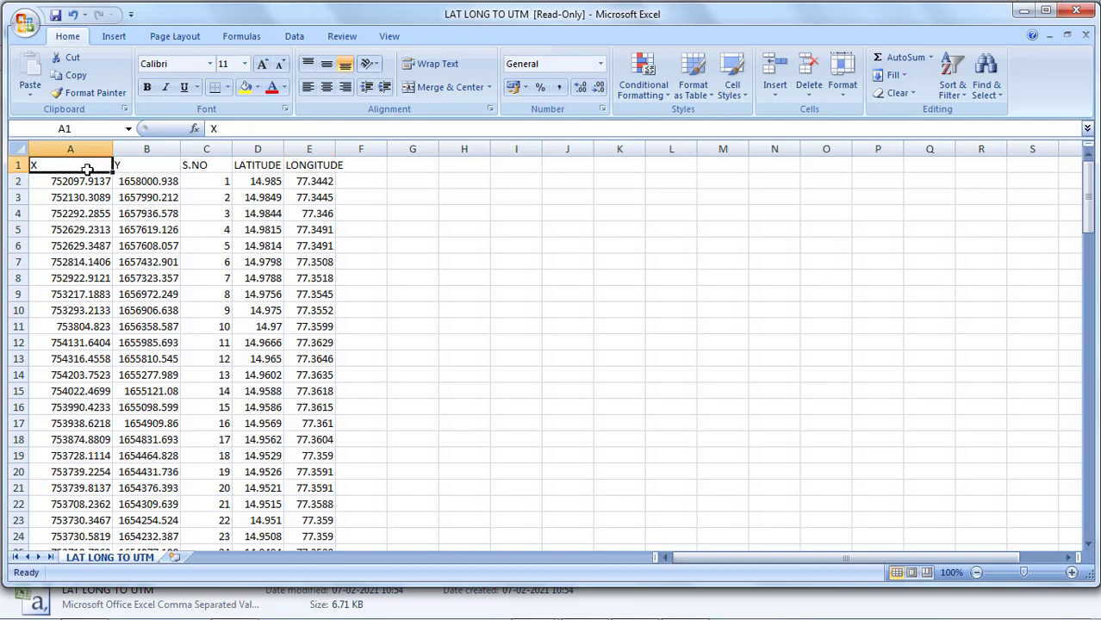
key("BackSpace")
type("EAST")
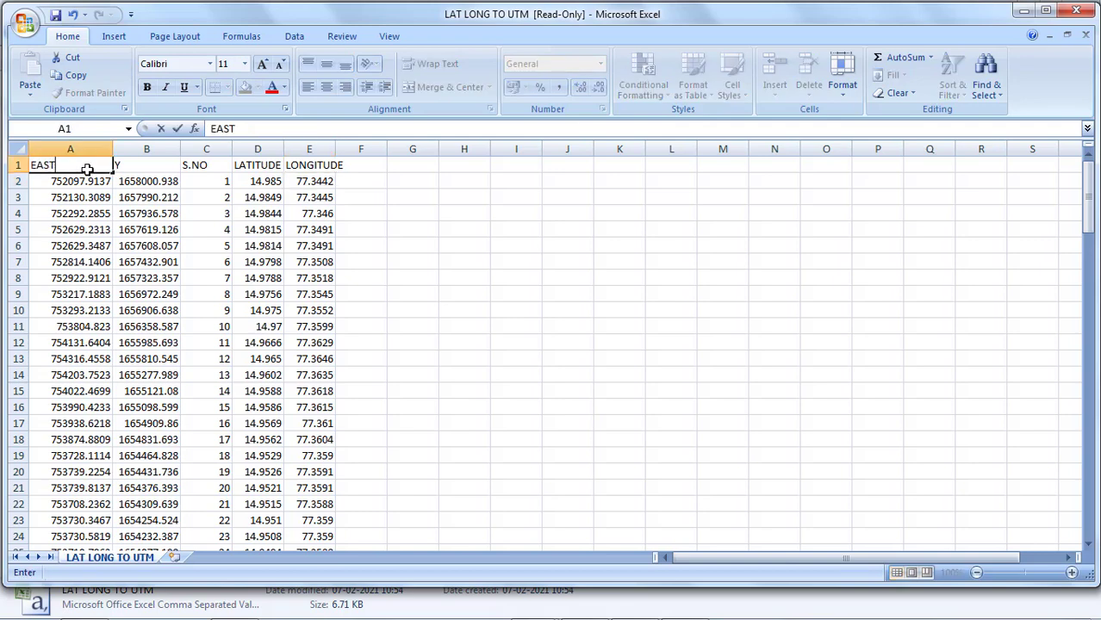
type("IN")
key("BackSpace")
type("G")
left_click(146, 163)
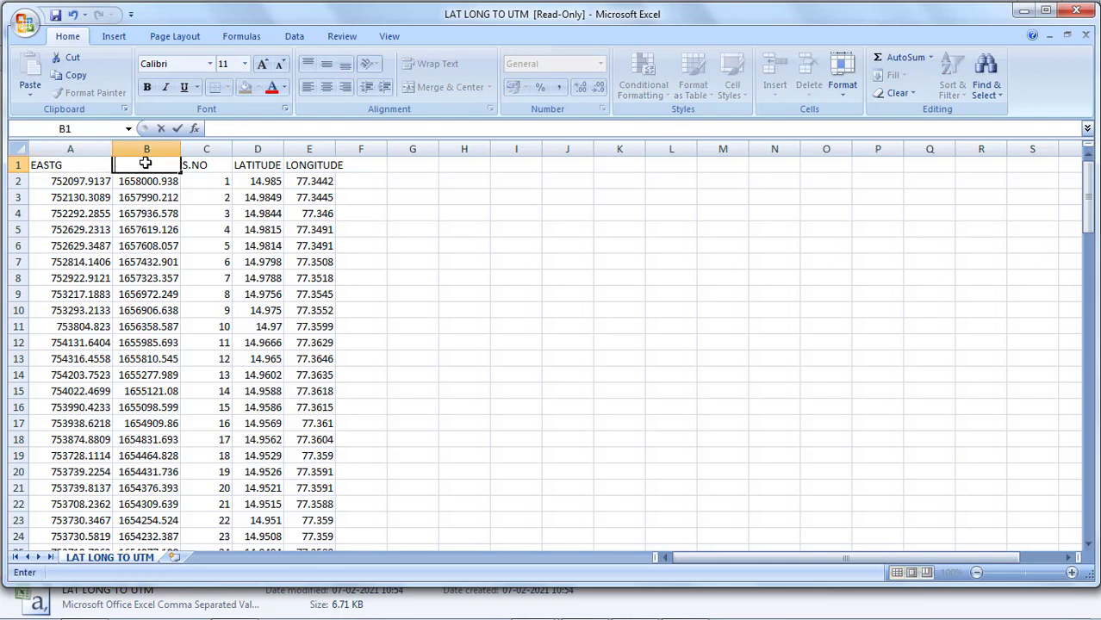
type("ORTHIG")
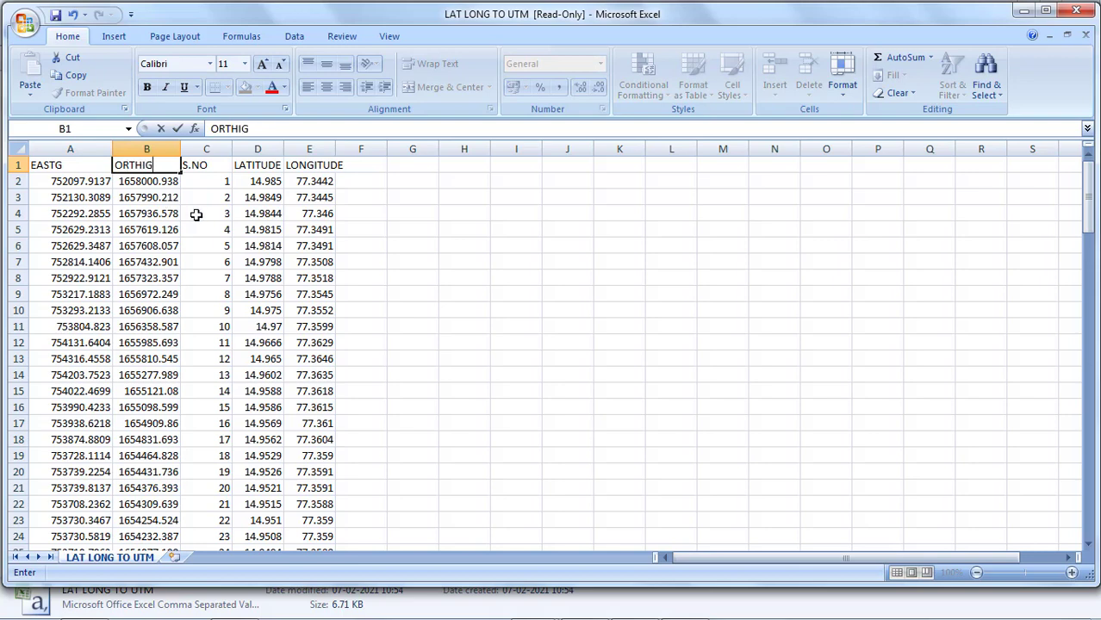
left_click(397, 240)
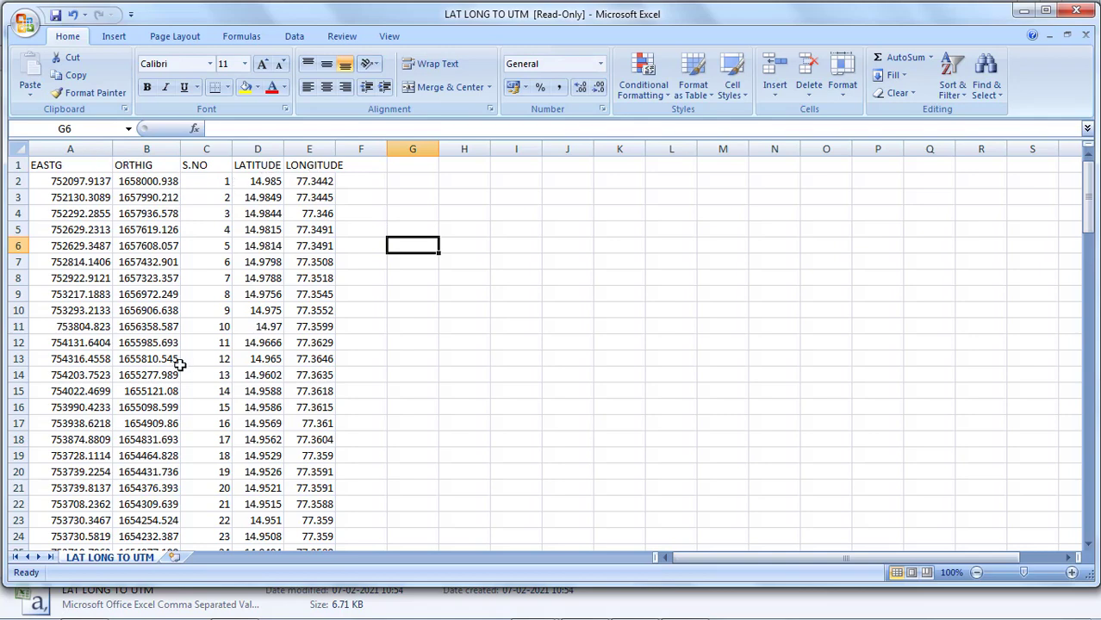
Step: Copy the EASTG and ORTHIG data (A1:B124) into a new blank workbook and widen both columns to show the full coordinates
left_click_drag(70, 166, 151, 497)
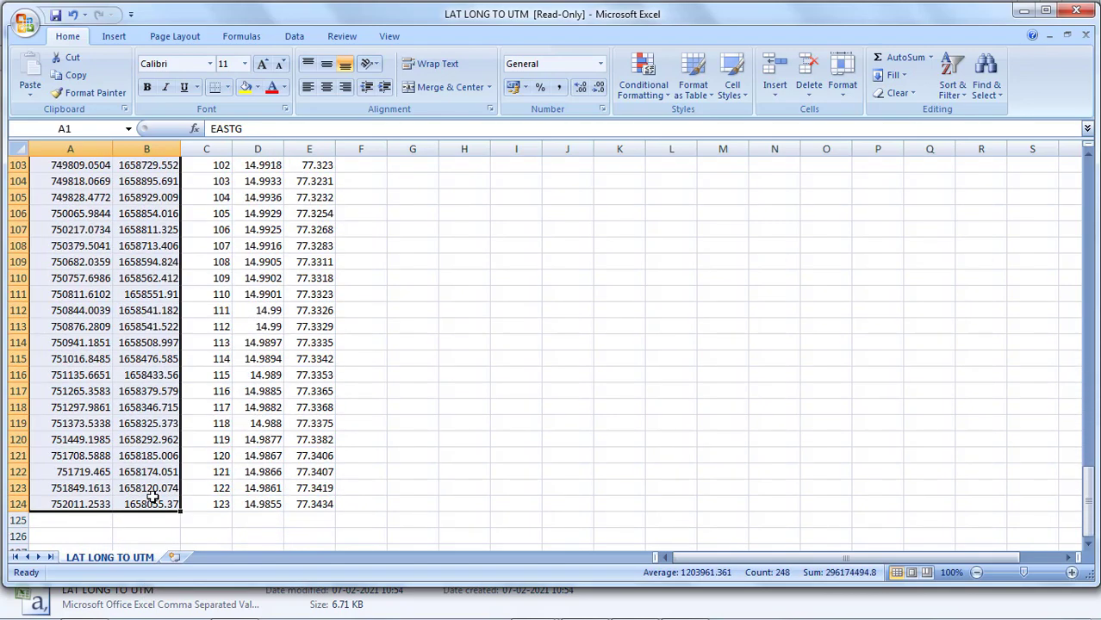
key("ctrl+c")
left_click(26, 26)
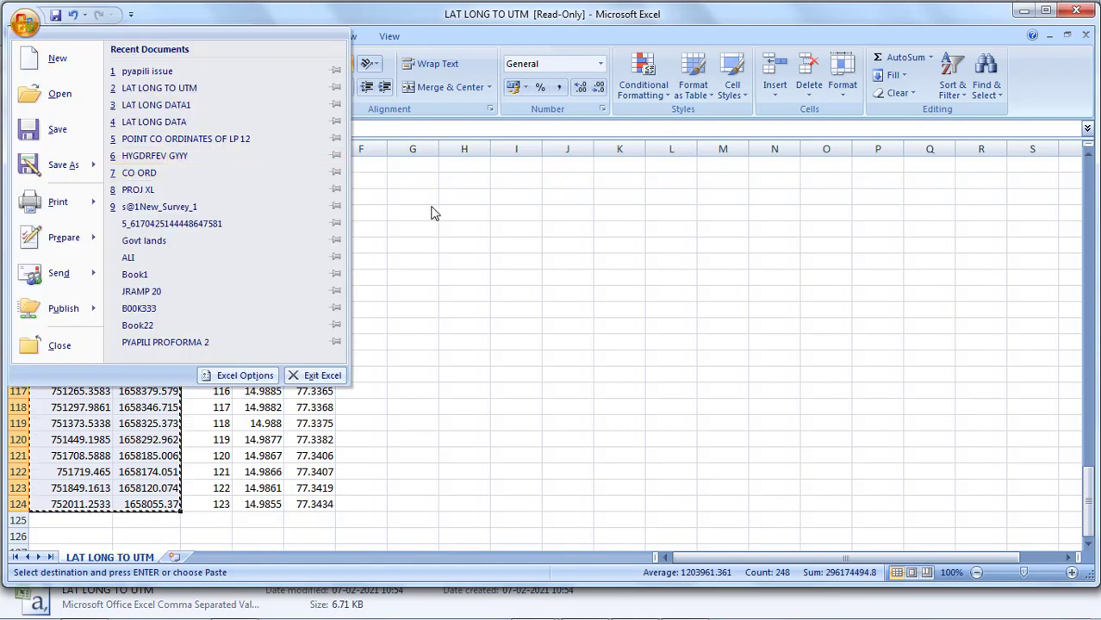
left_click(53, 62)
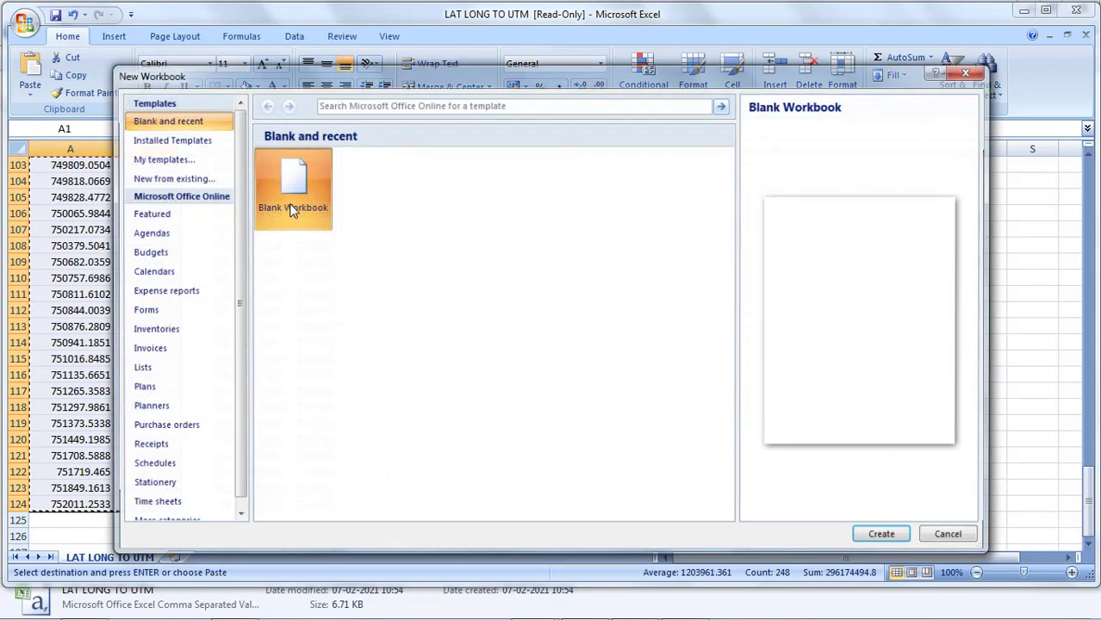
left_click(878, 537)
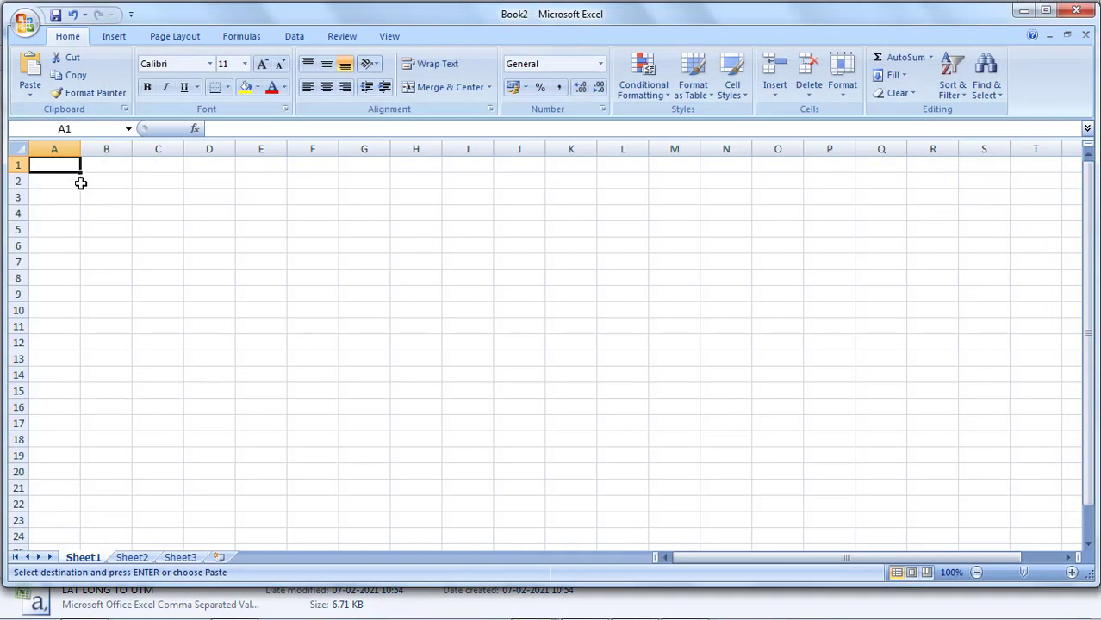
key("ctrl+v")
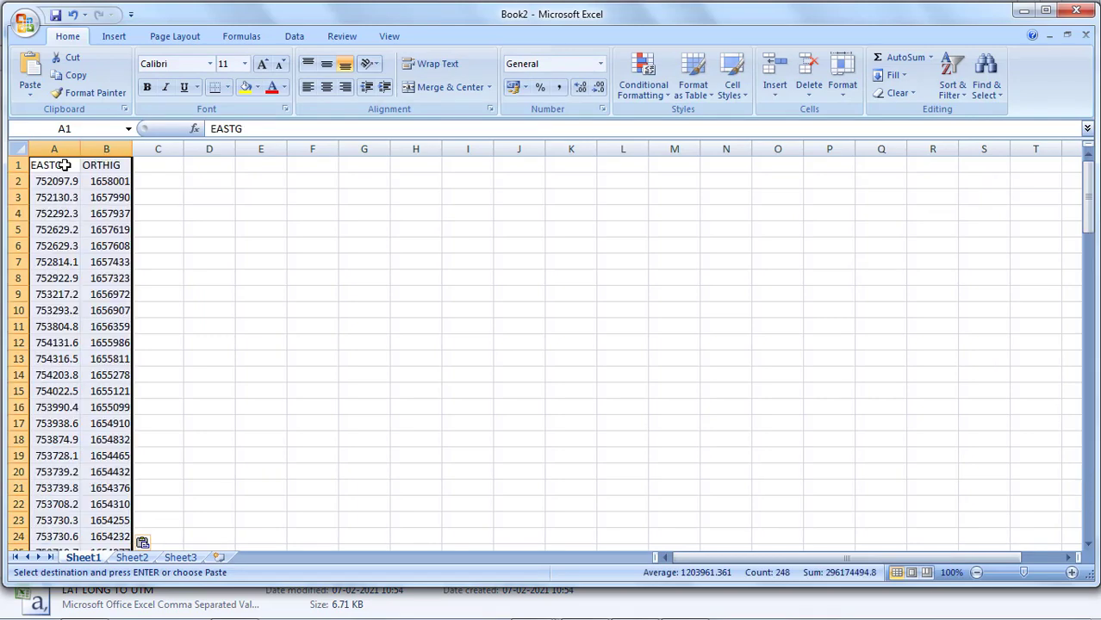
left_click_drag(80, 149, 200, 154)
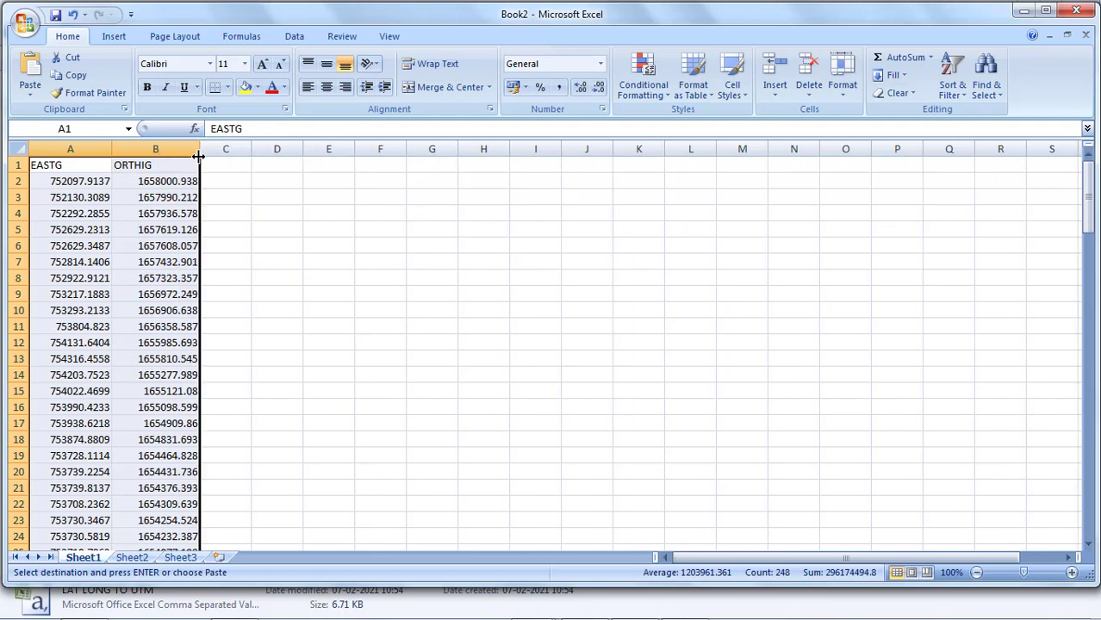
Step: Save the new workbook to the Desktop as a CSV (Comma delimited) file named UTM CO ORDIATES, keeping only the active sheet
left_click(24, 21)
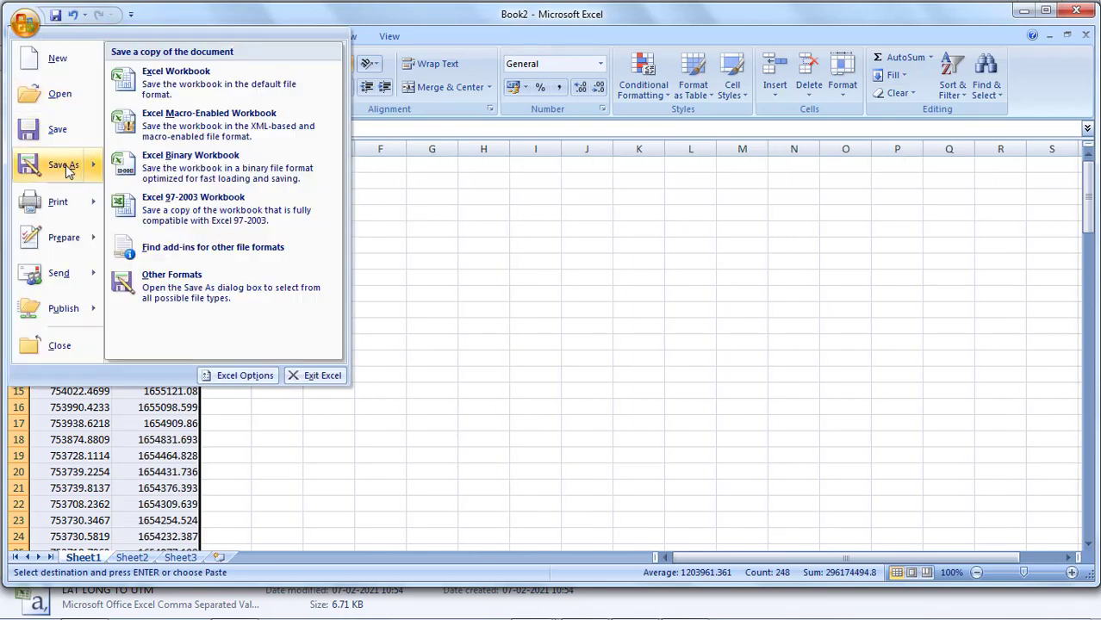
left_click(69, 166)
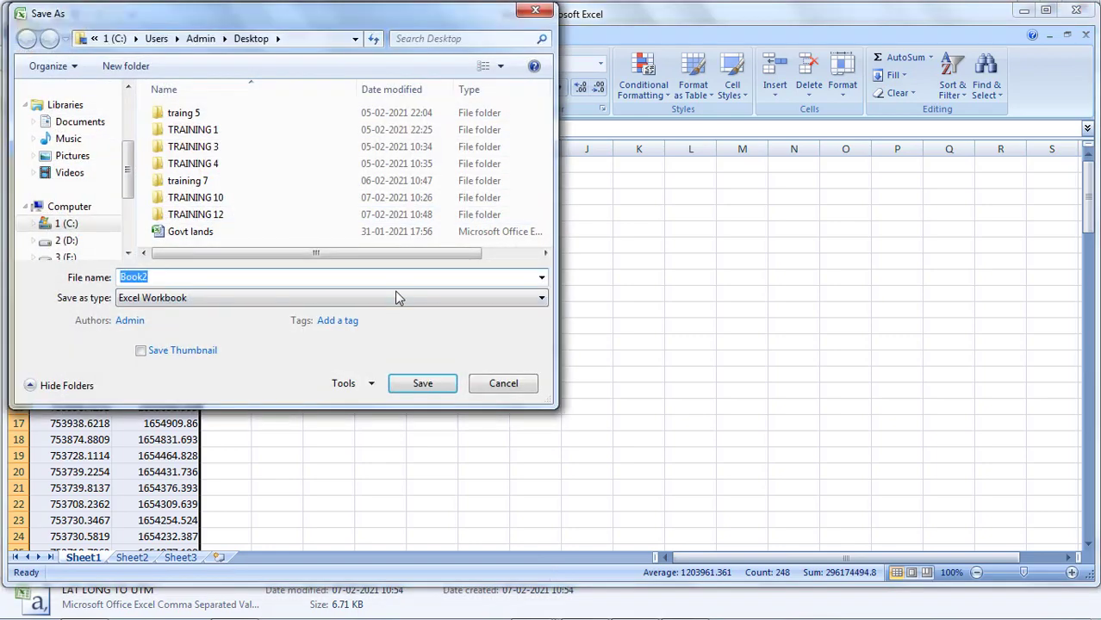
left_click(327, 298)
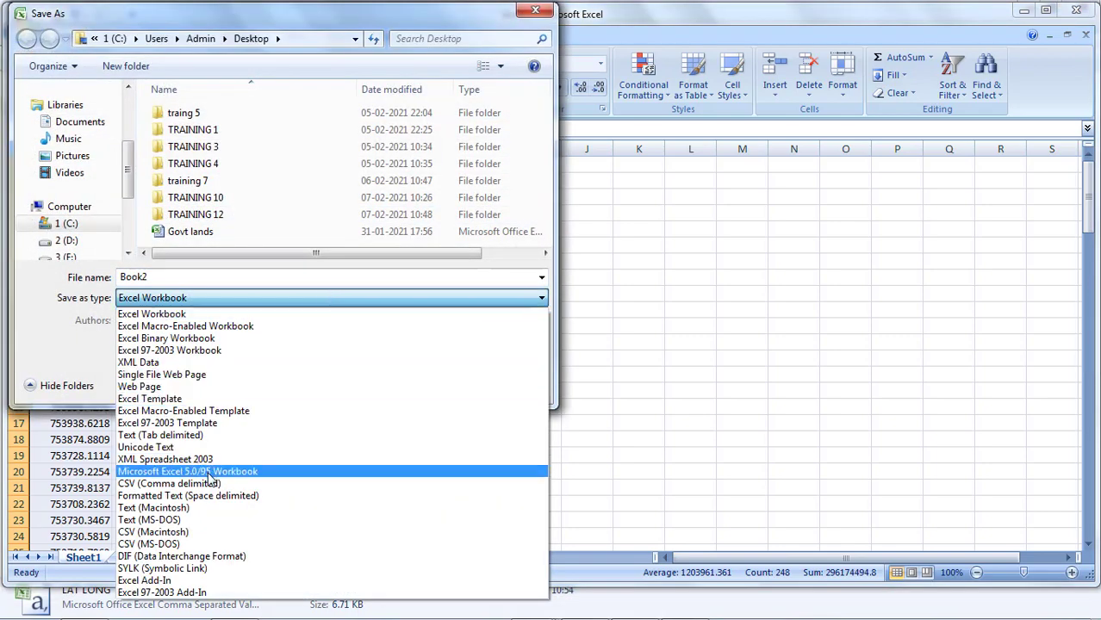
left_click(205, 483)
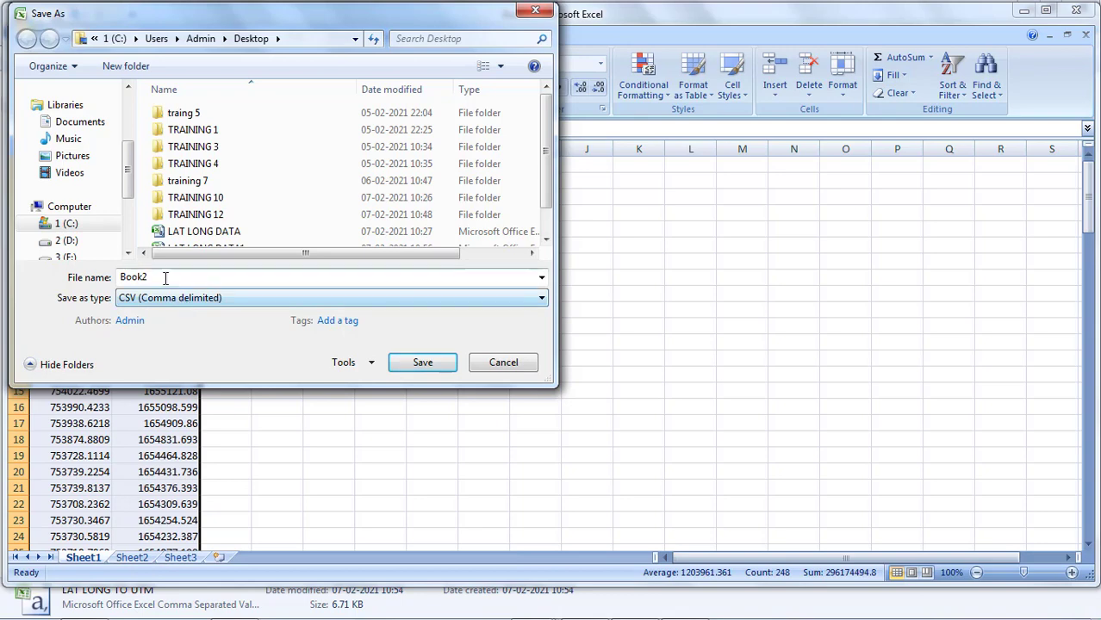
double_click(163, 276)
type("UT")
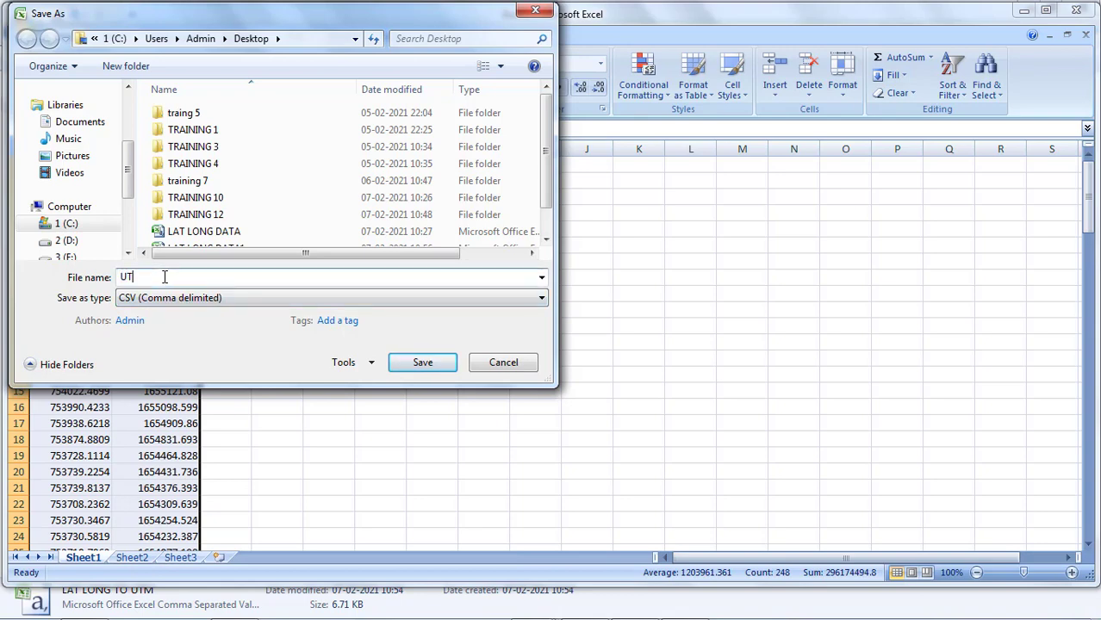
type("M COORDIATES")
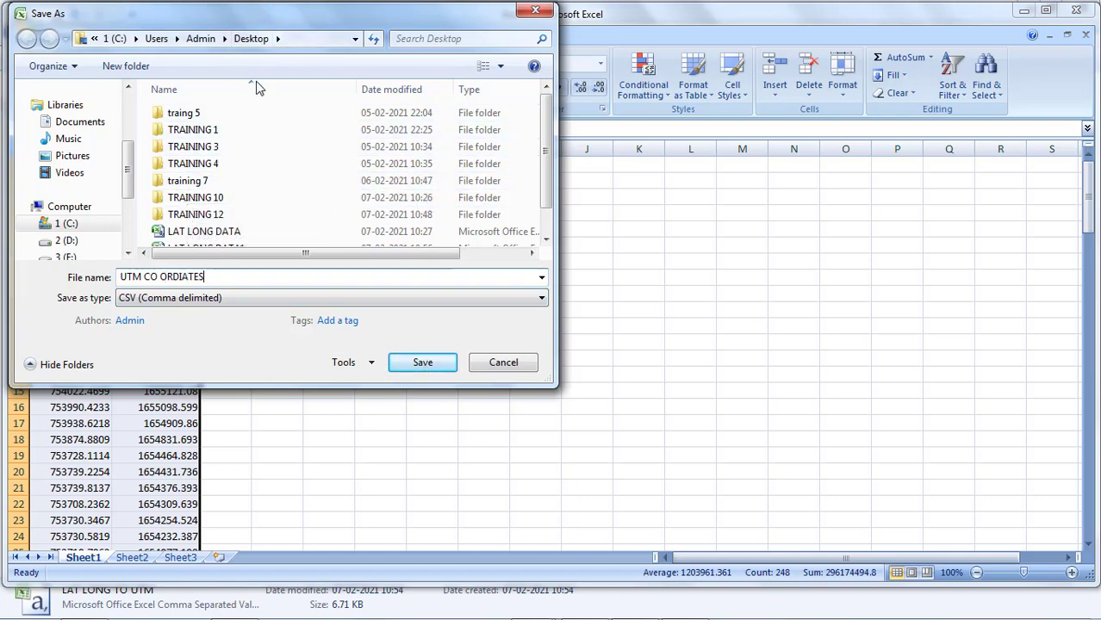
left_click(422, 365)
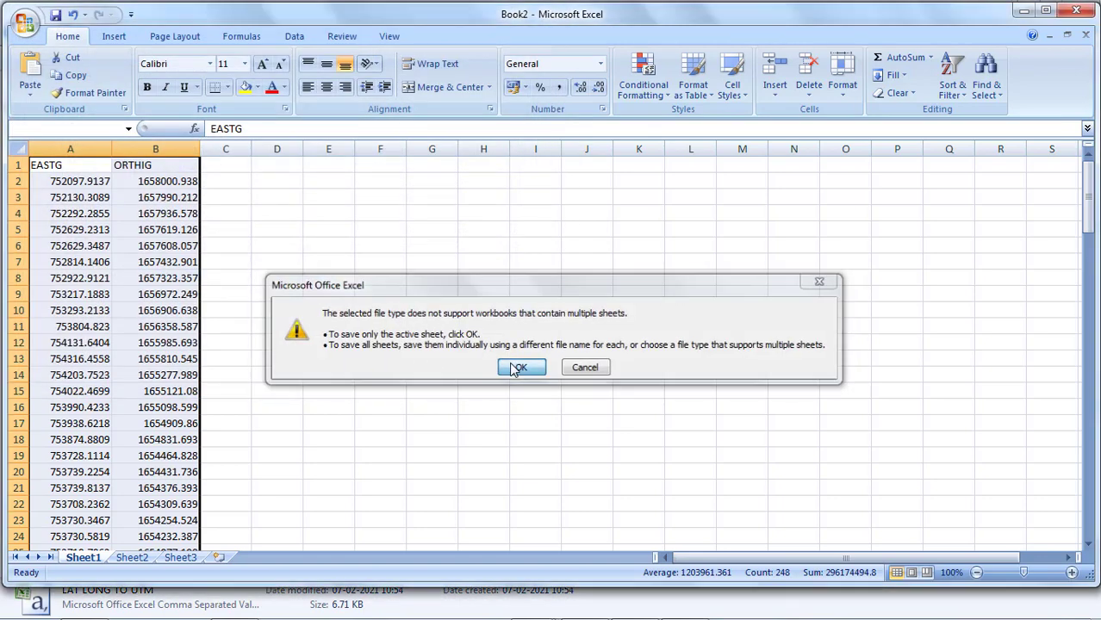
left_click(515, 368)
left_click(487, 372)
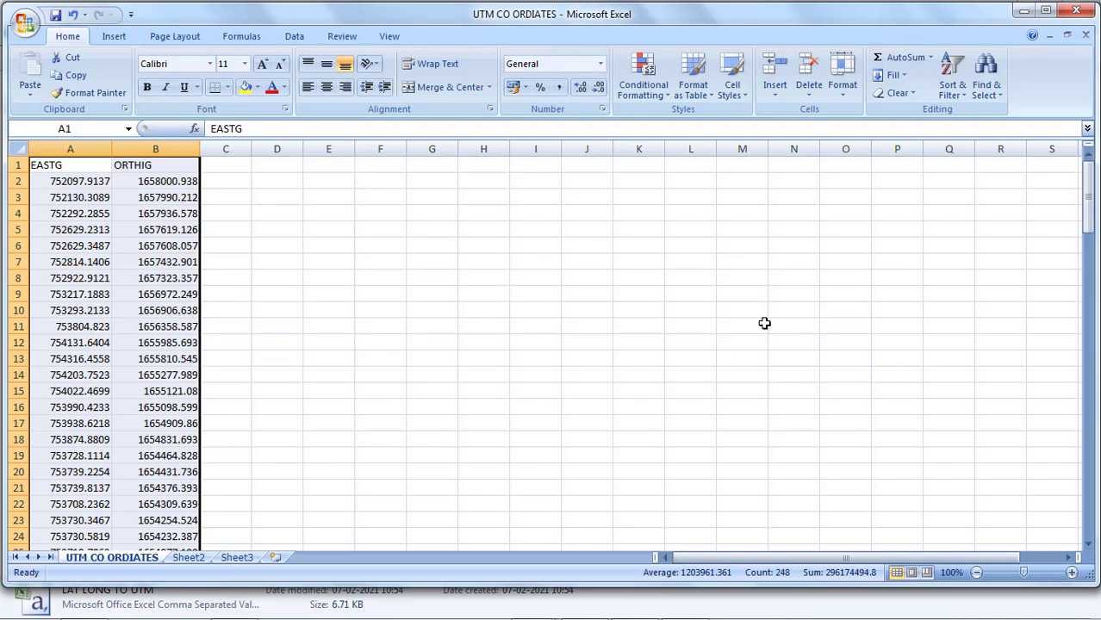
Step: Switch to QGIS and hide the LAT LONG DATA1 and OpenStreetMap layers
left_click(1024, 10)
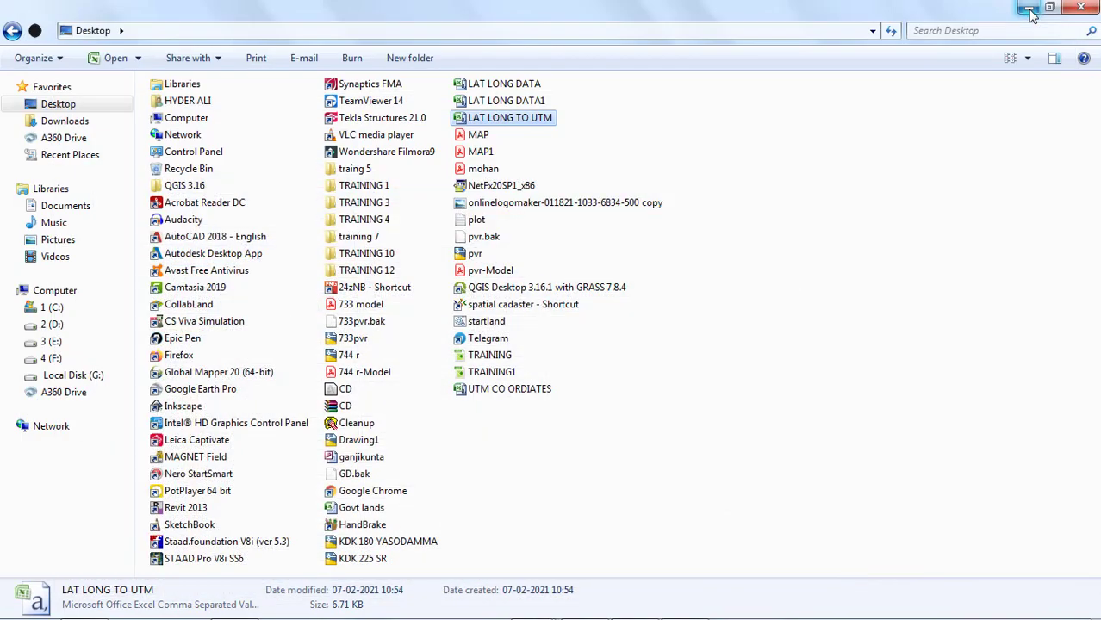
left_click(1030, 10)
mouse_move(483, 618)
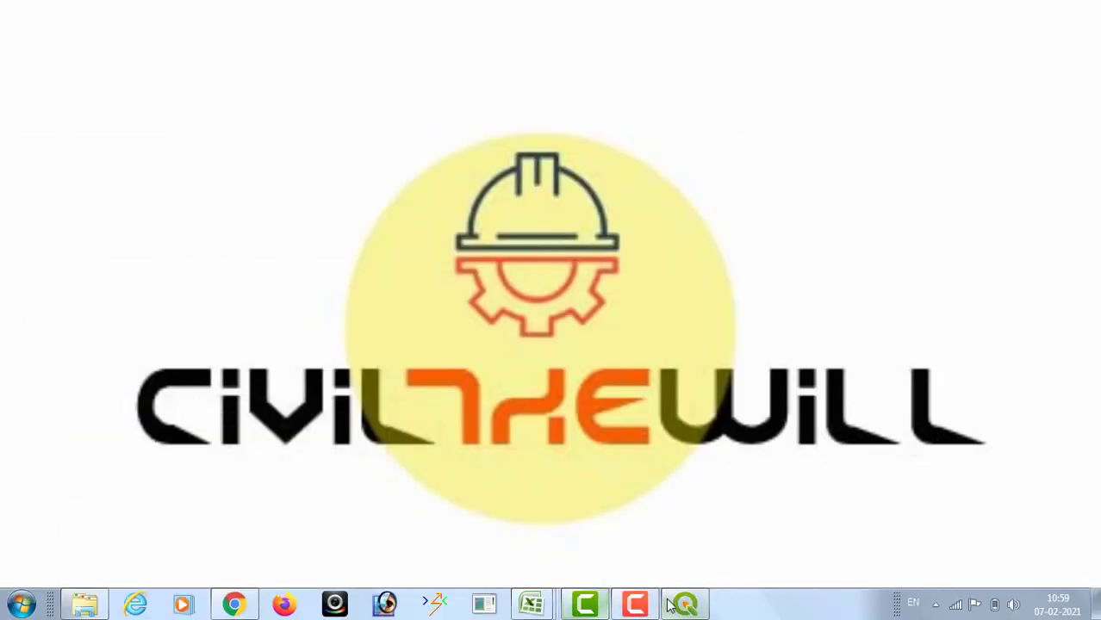
left_click(676, 605)
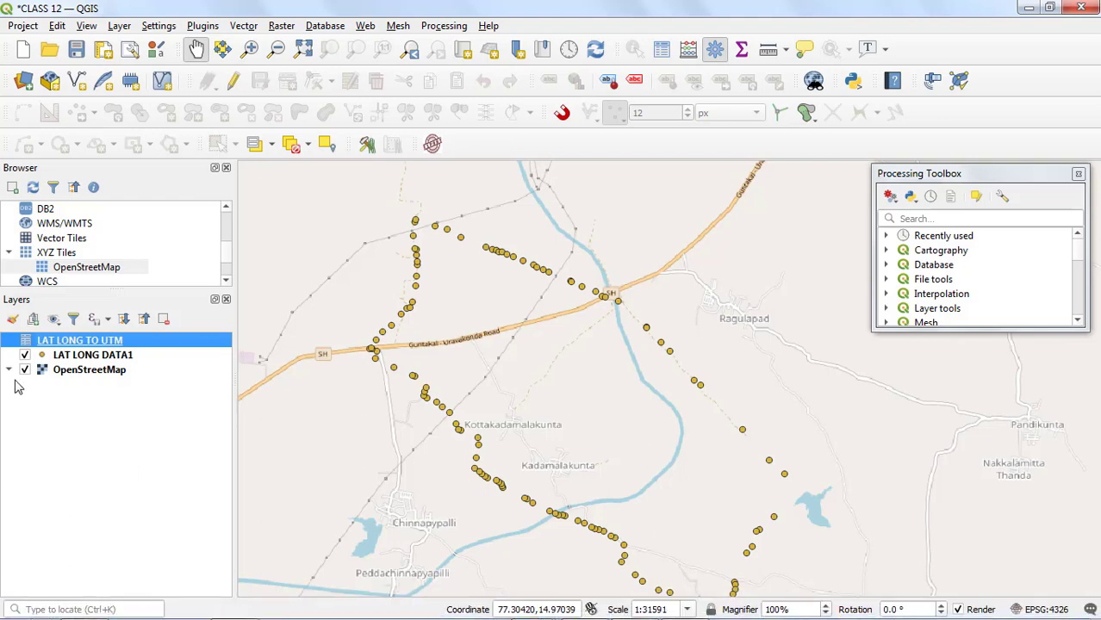
left_click(25, 355)
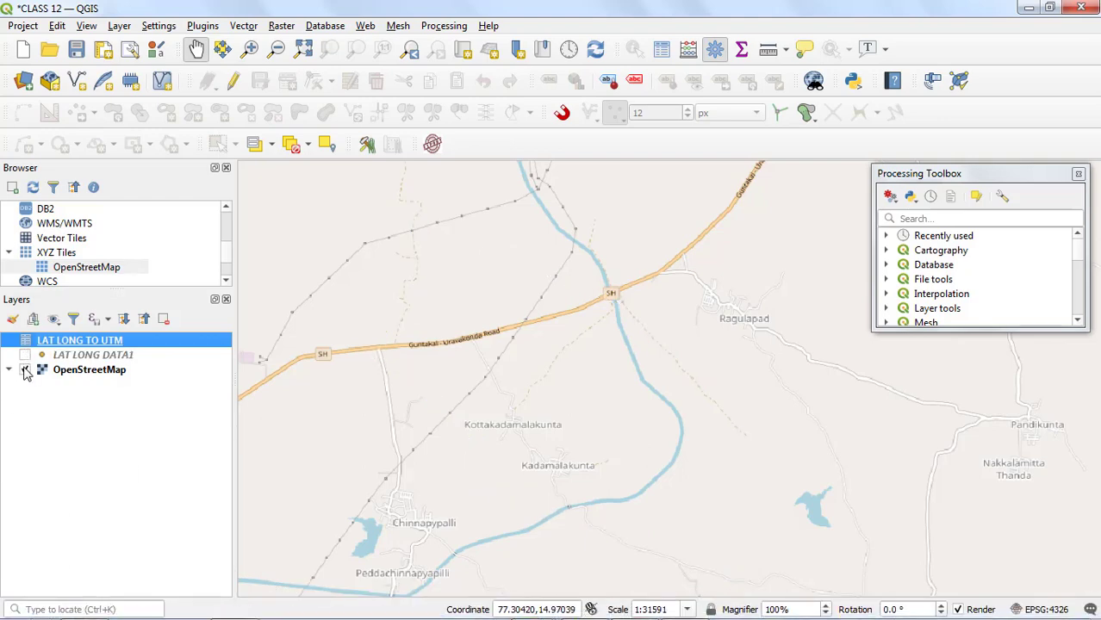
left_click(24, 369)
left_click(133, 425)
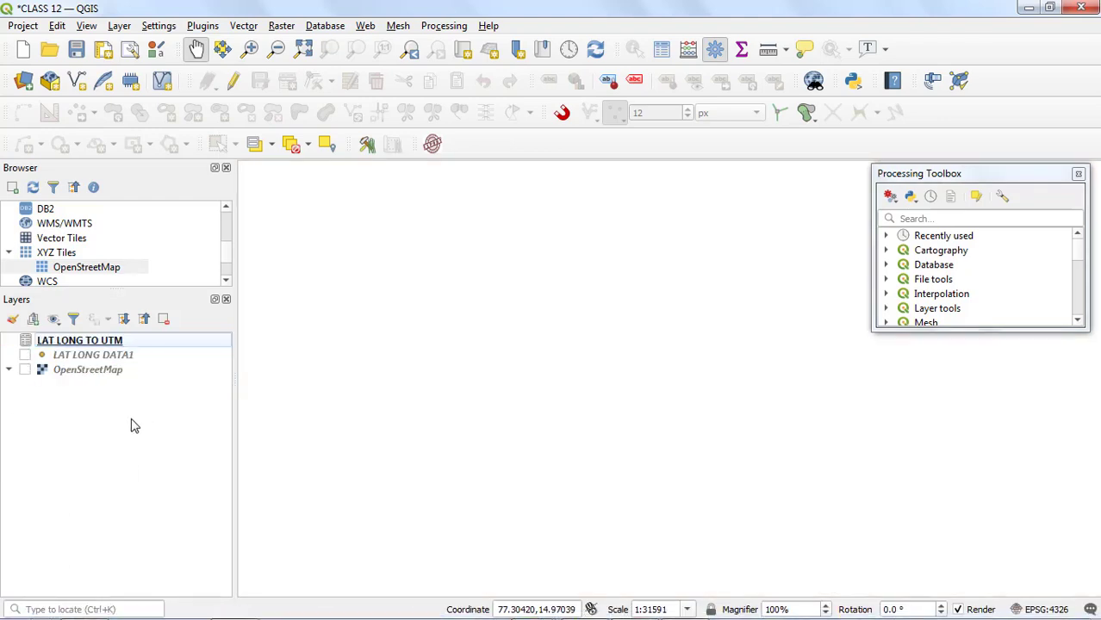
Step: Start adding a delimited text layer with UTM CO ORDIATES.csv from the Desktop as its source file
left_click(122, 27)
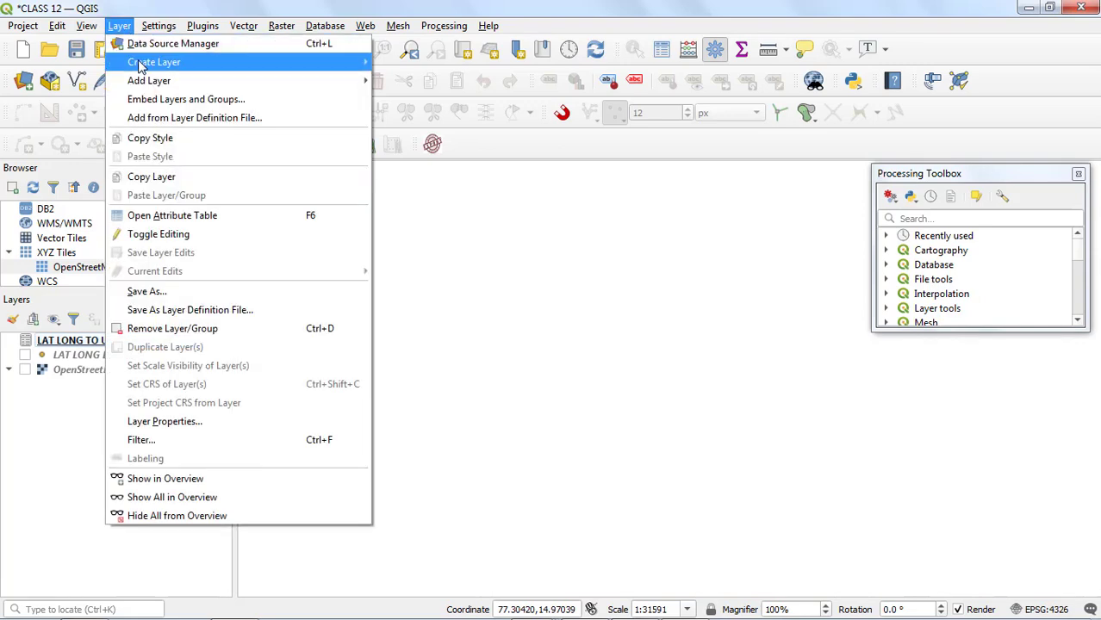
mouse_move(144, 81)
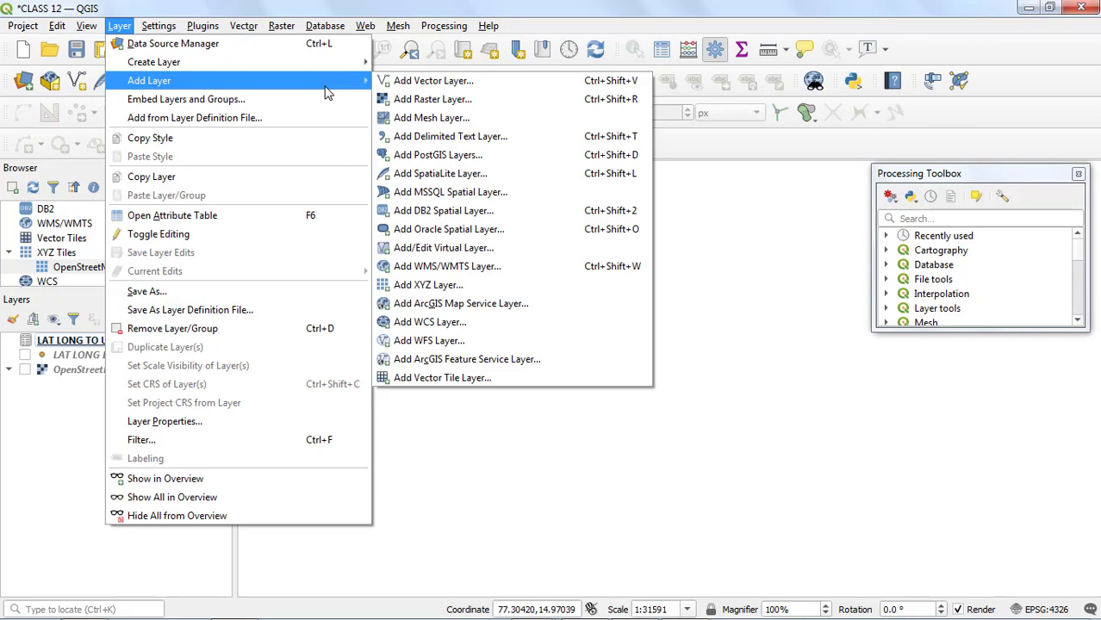
left_click(452, 138)
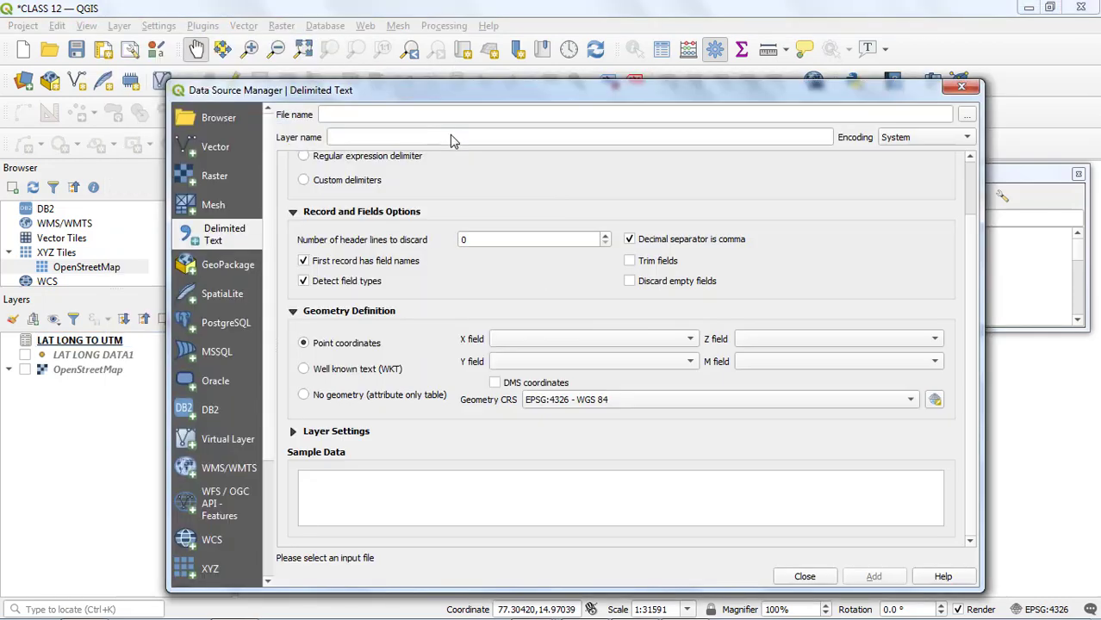
left_click(966, 116)
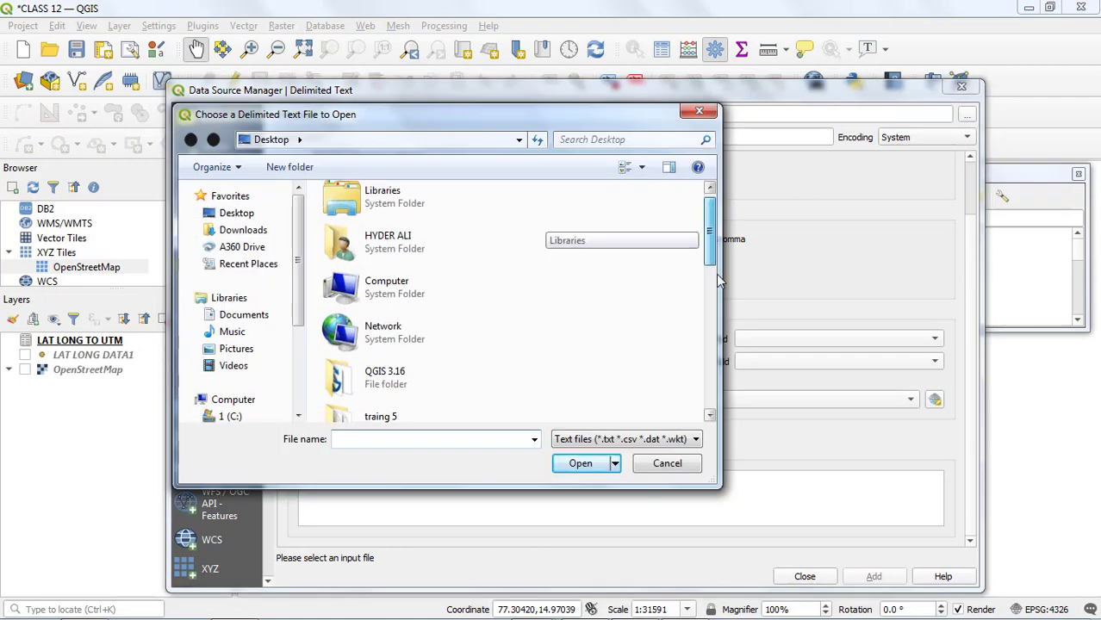
left_click_drag(709, 237, 723, 398)
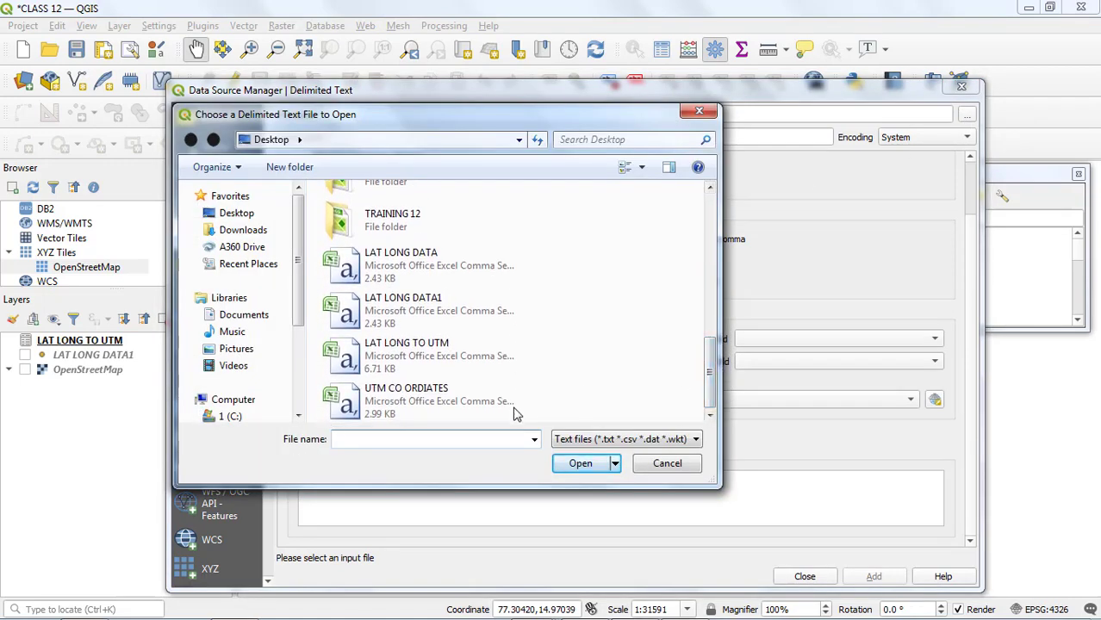
left_click(437, 398)
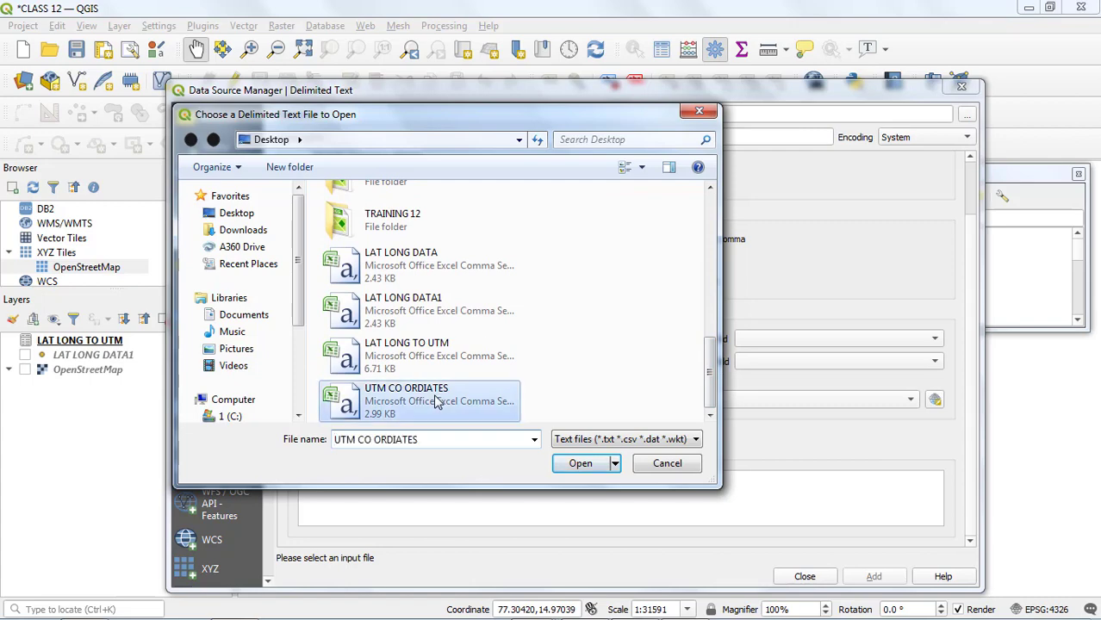
left_click(581, 465)
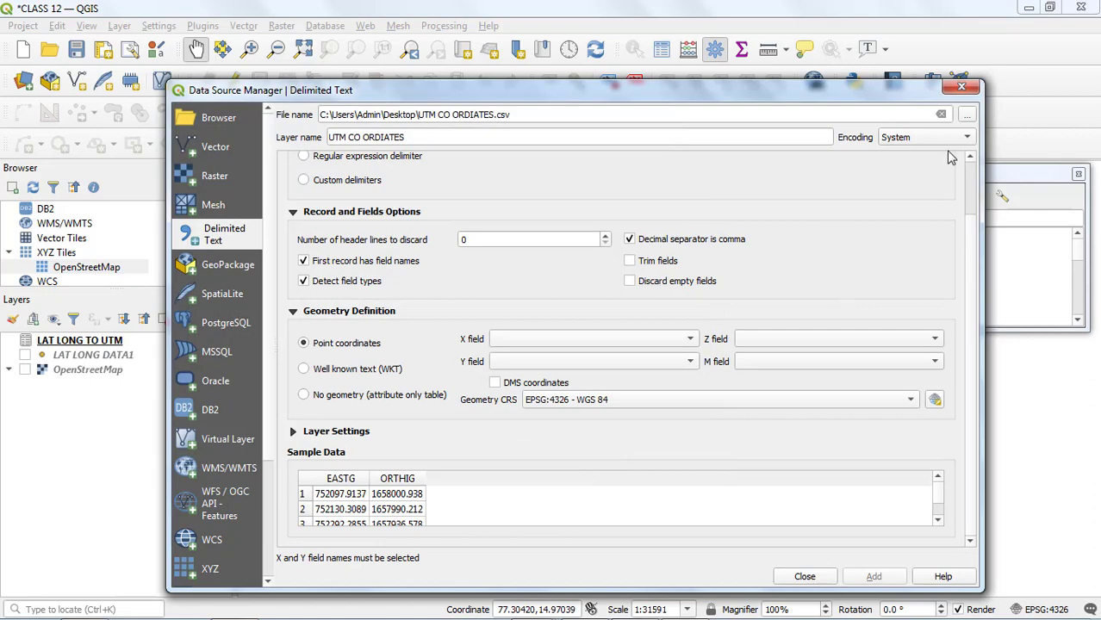
Step: Define the point coordinates with EASTG as the X field and ORTHIG as the Y field
left_click_drag(969, 220, 975, 261)
left_click(663, 343)
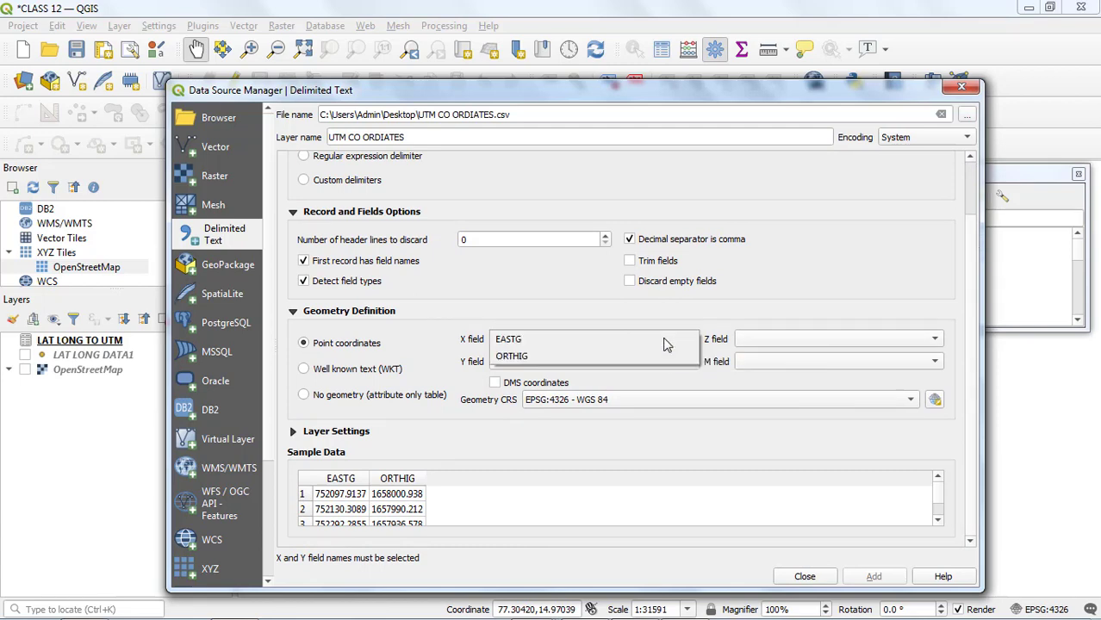
left_click(613, 339)
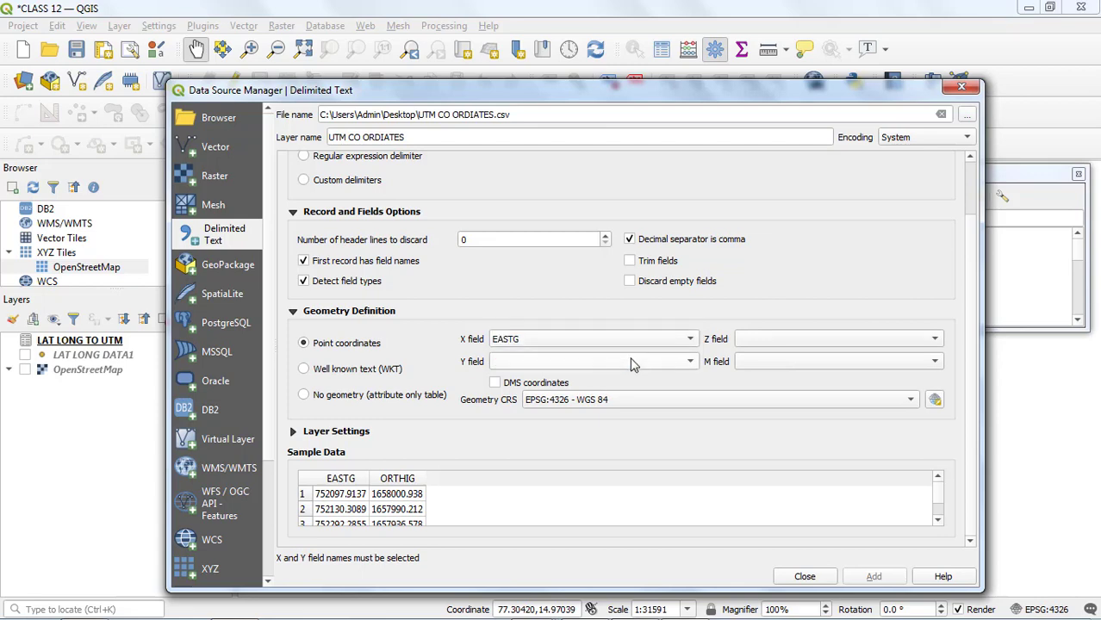
left_click(629, 363)
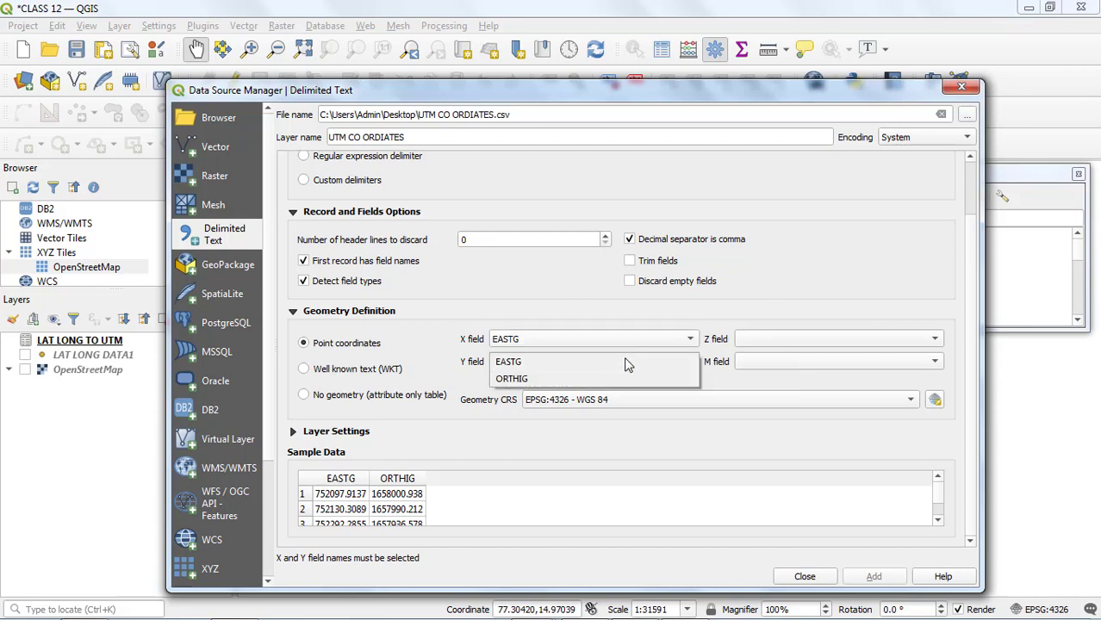
left_click(578, 381)
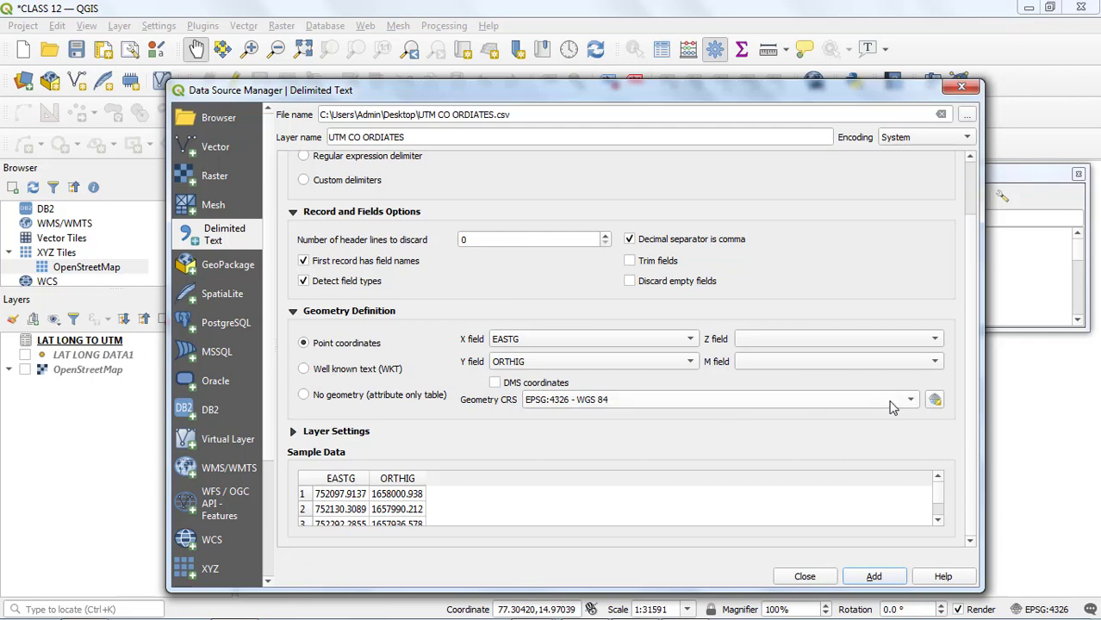
Step: Set the geometry CRS to EPSG:32643 - WGS 84 / UTM zone 43N and add the UTM CO ORDIATES point layer to the map
left_click(935, 401)
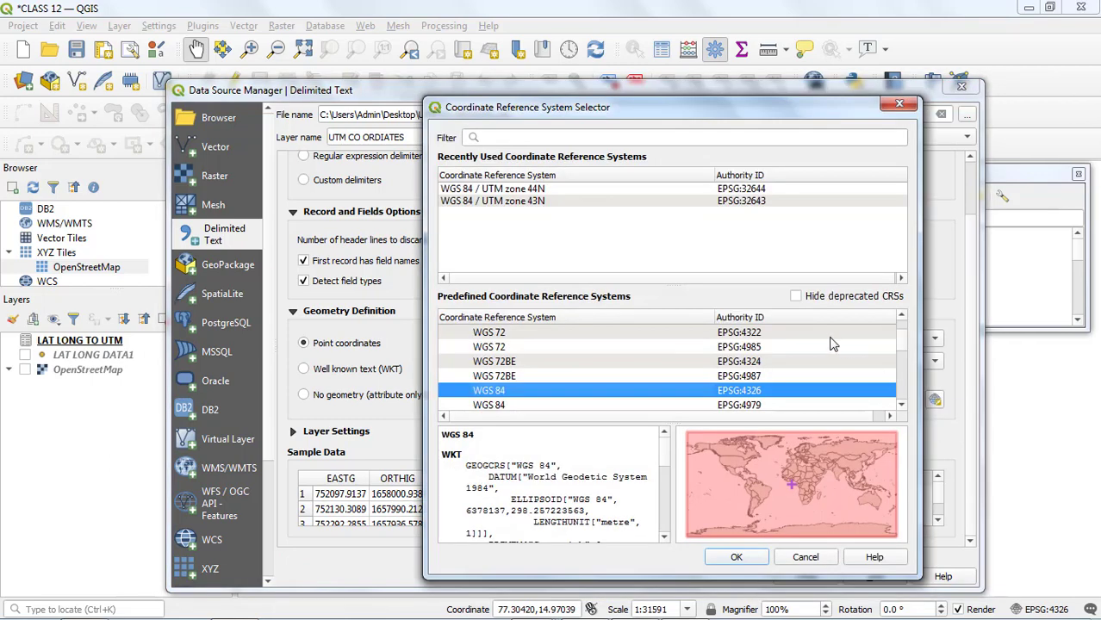
left_click(551, 204)
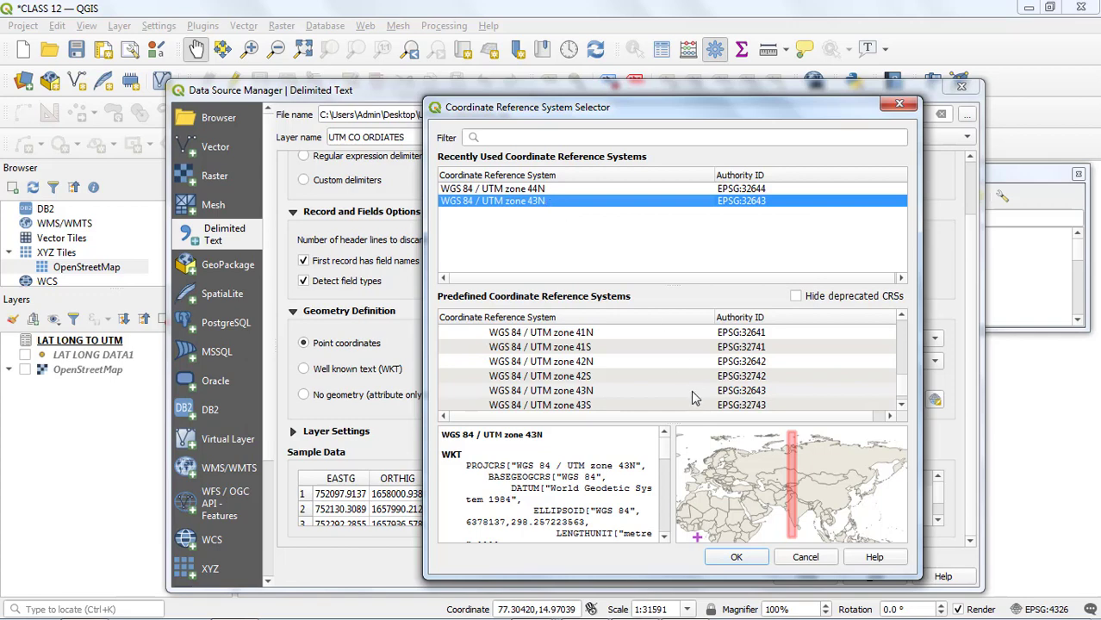
left_click(737, 558)
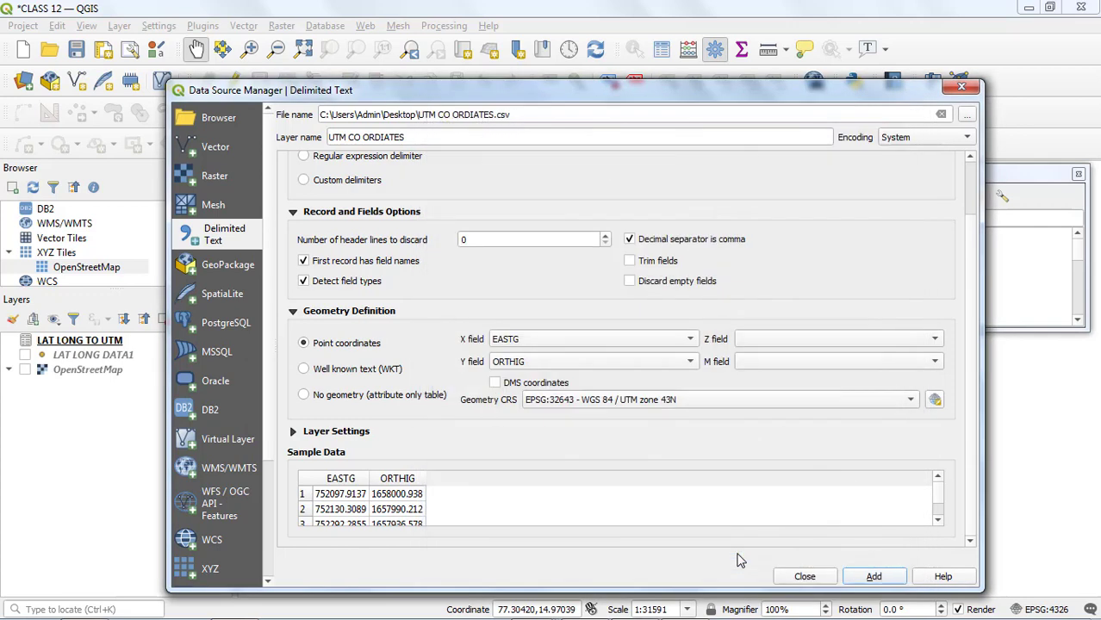
left_click(874, 578)
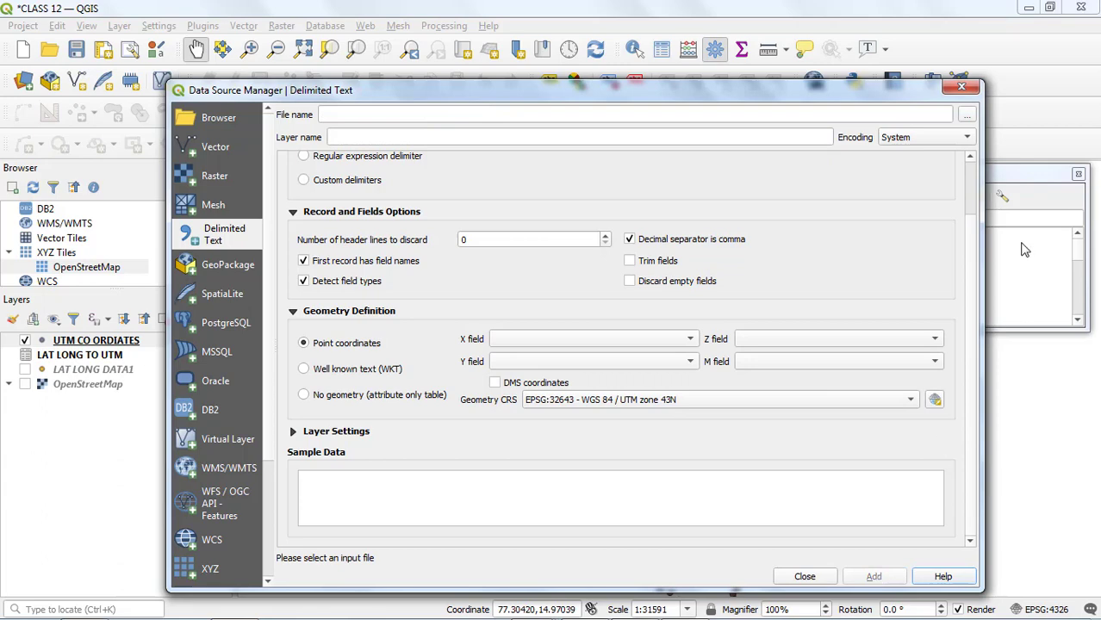
left_click(958, 89)
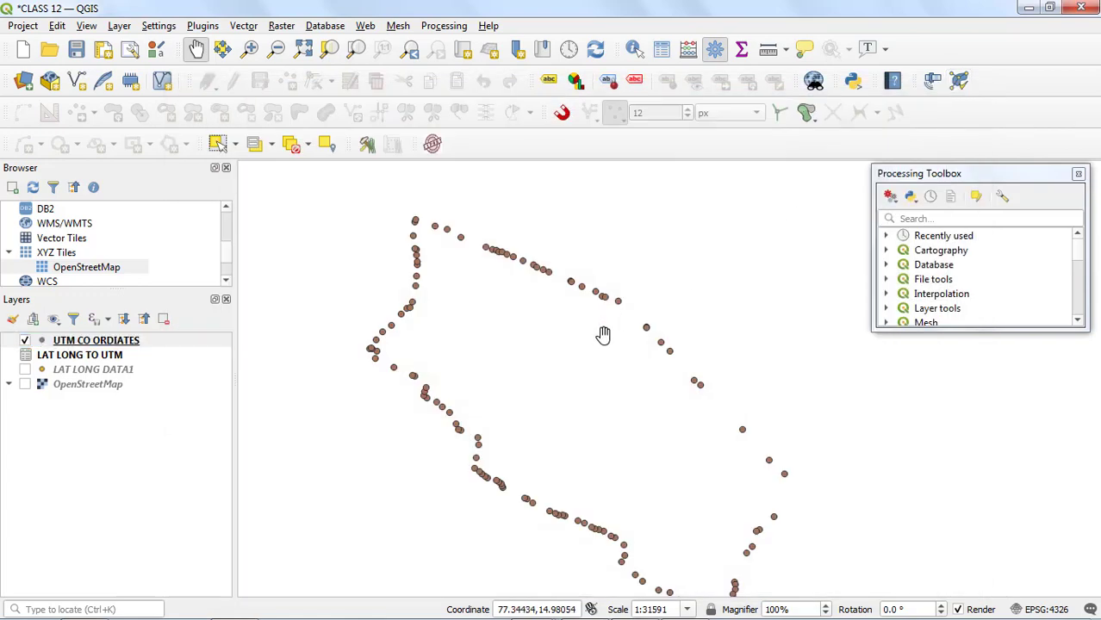
left_click_drag(602, 335, 602, 309)
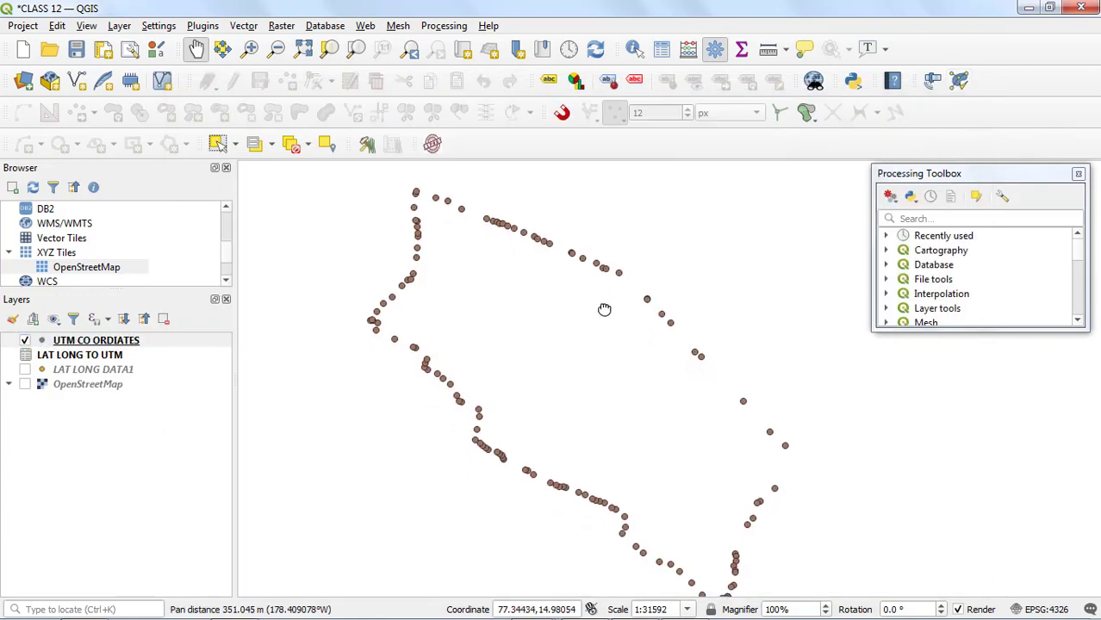
Step: Start exporting the UTM CO ORDIATES layer as a Comma Separated Value file named UTM TO LAT LONG on the Desktop
left_click(152, 343)
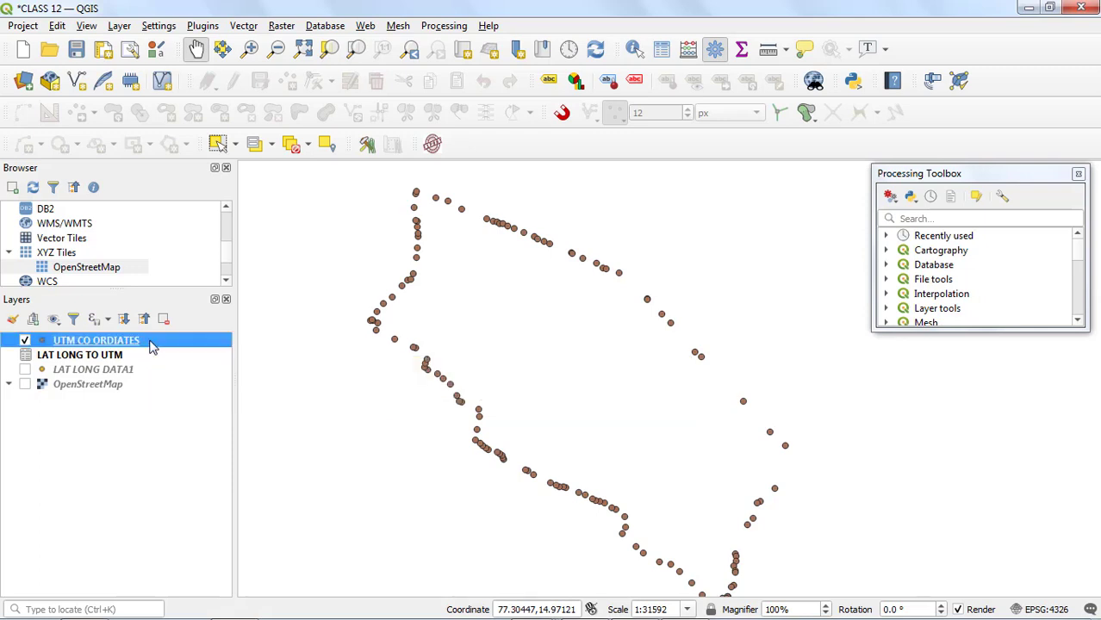
right_click(151, 344)
mouse_move(183, 301)
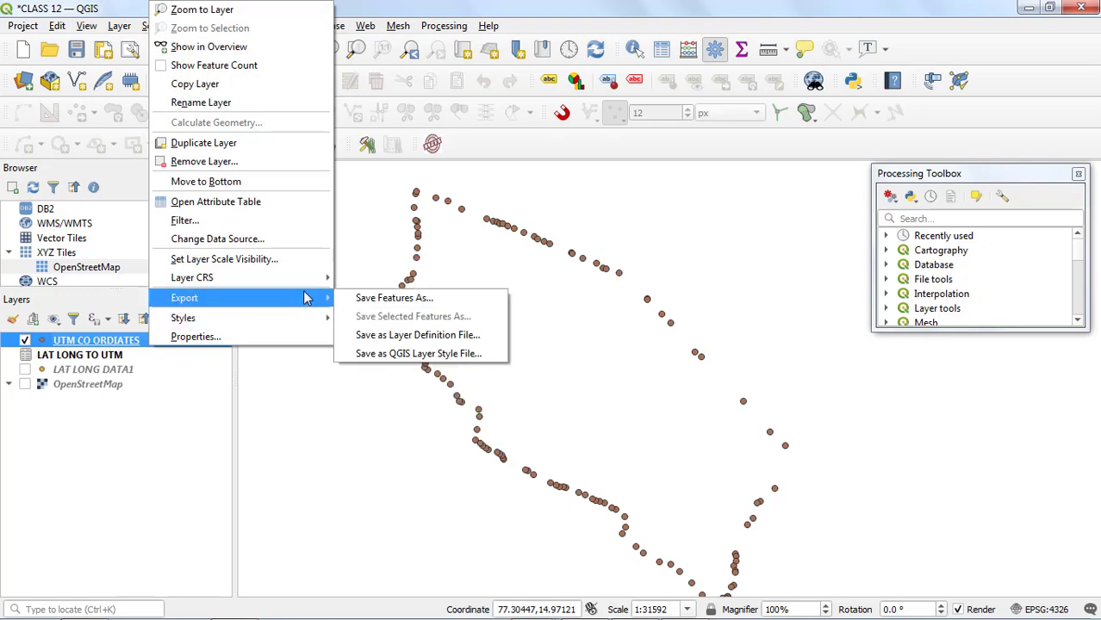
left_click(347, 298)
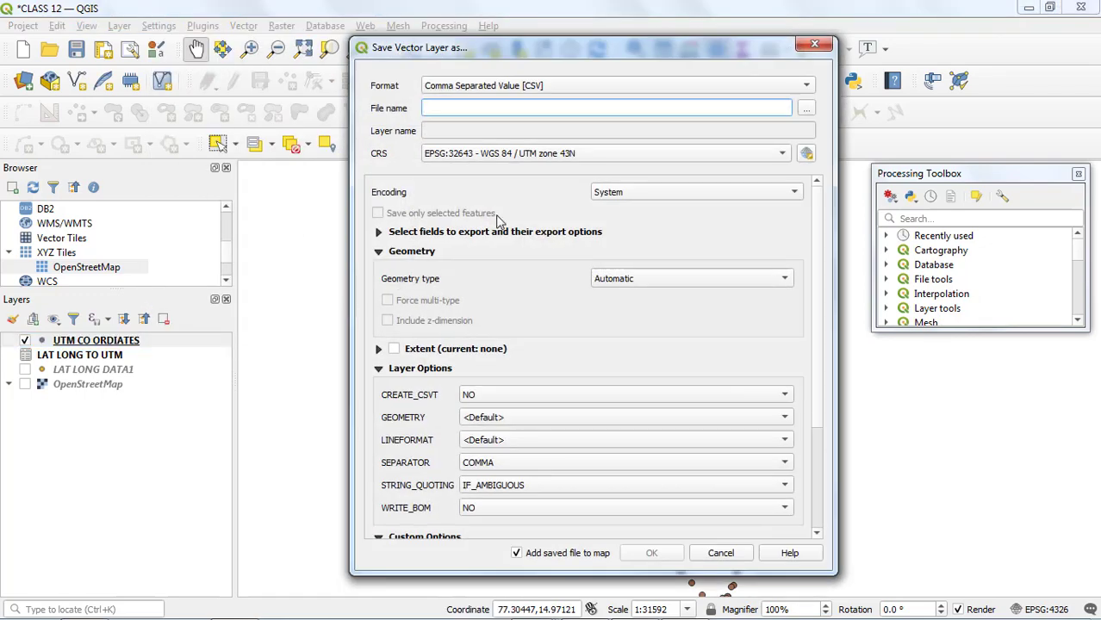
left_click(586, 85)
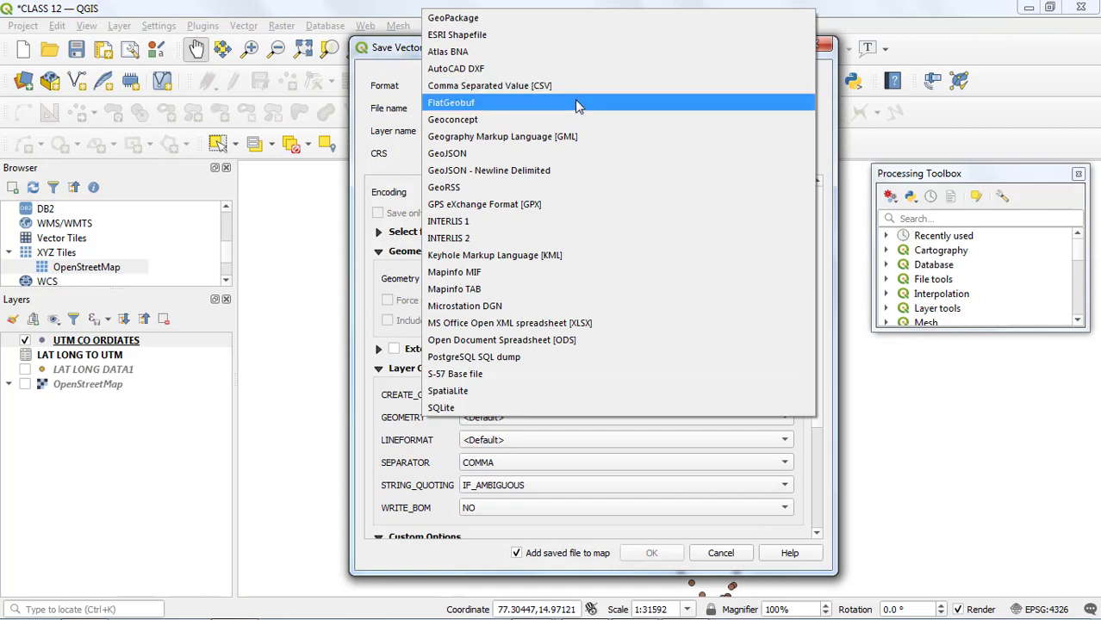
left_click(569, 86)
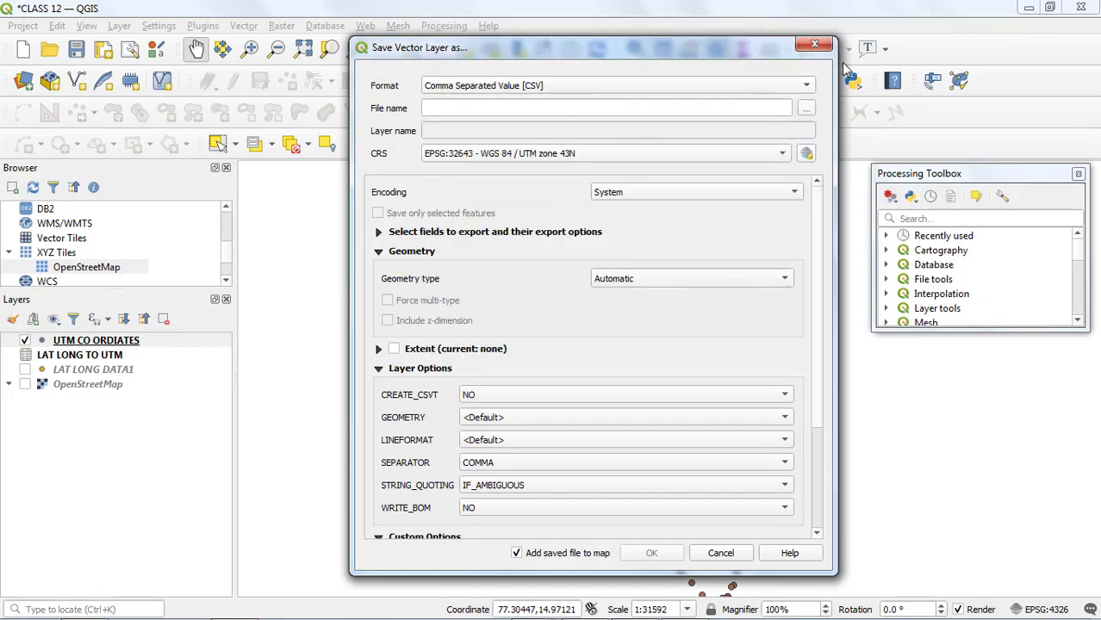
left_click(805, 112)
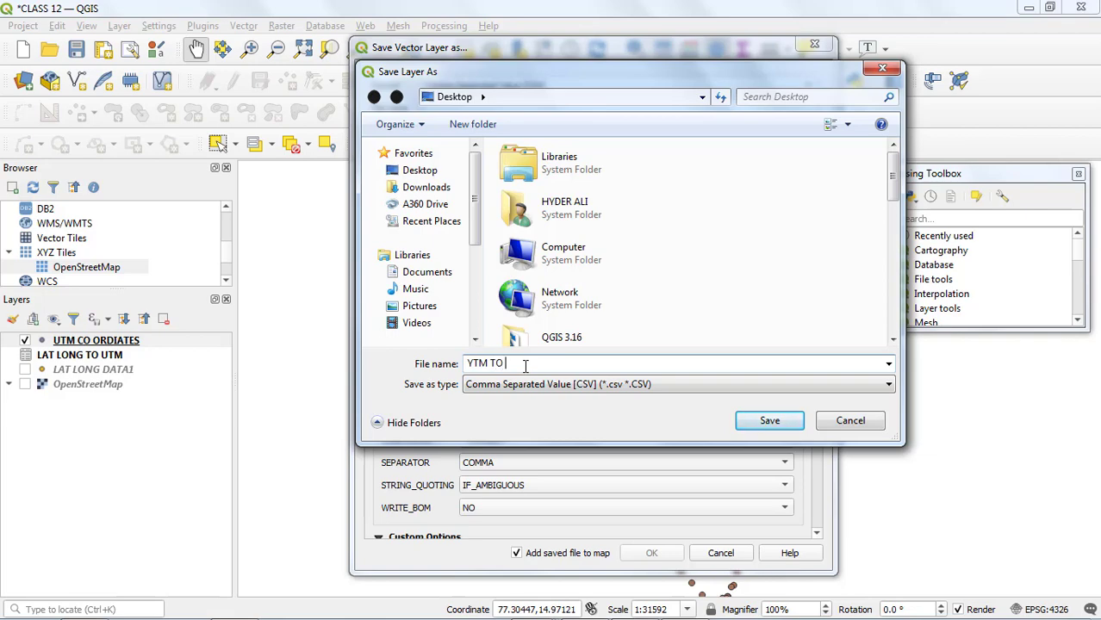
key("BackSpace")
key("BackSpace")
key("BackSpace")
type("UTM T")
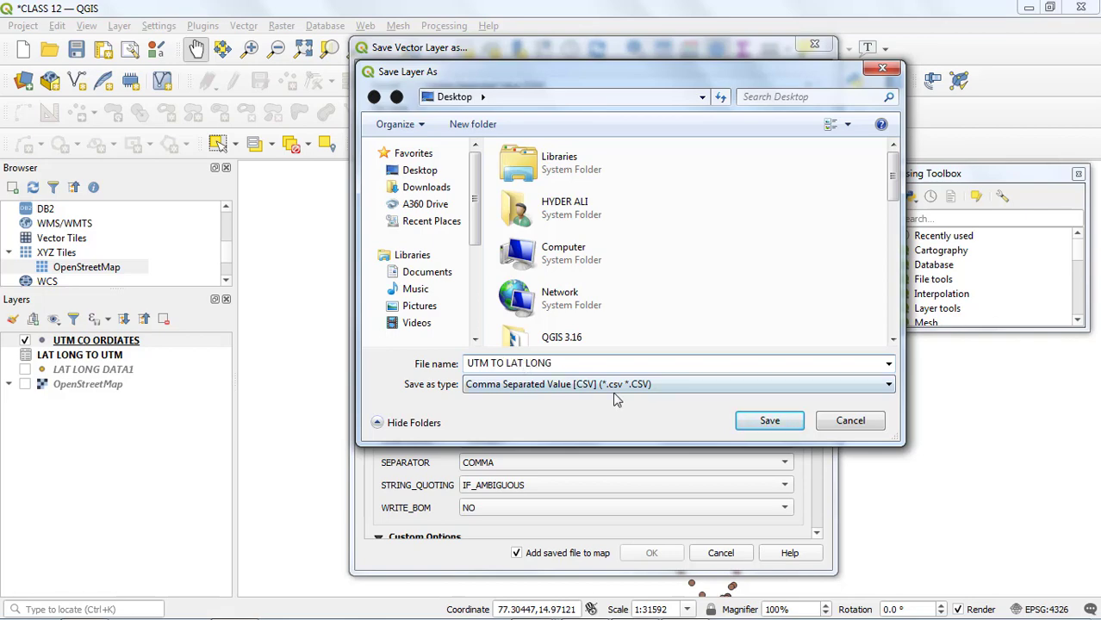
left_click(758, 424)
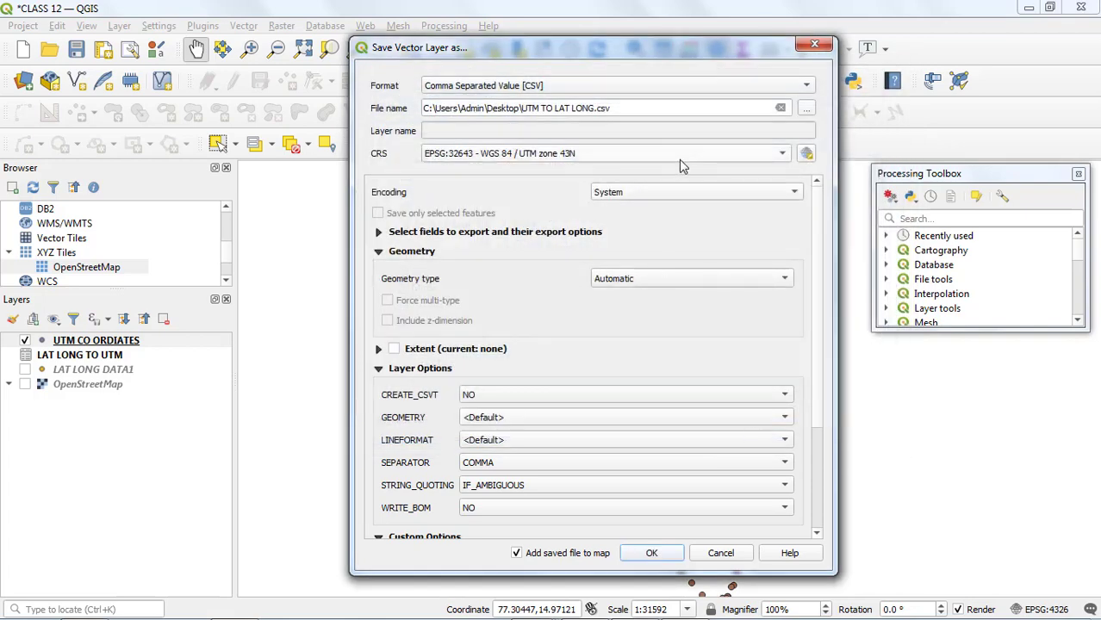
Step: Set the export's coordinate reference system to EPSG:4326 - WGS 84, searching for it with the filter EPSG 4326
left_click(805, 155)
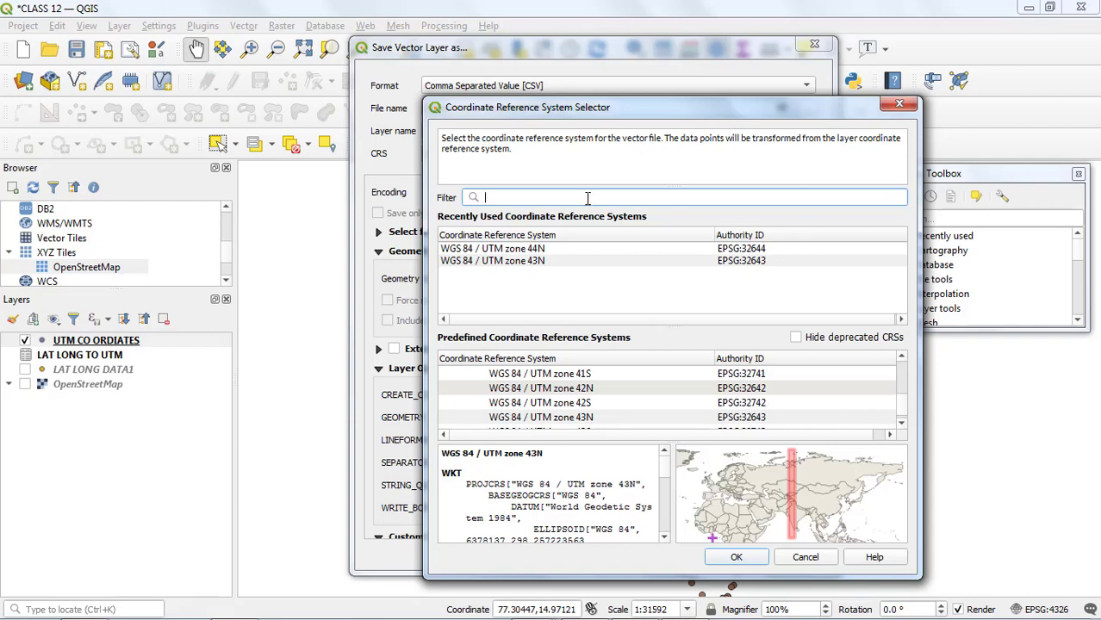
type("E")
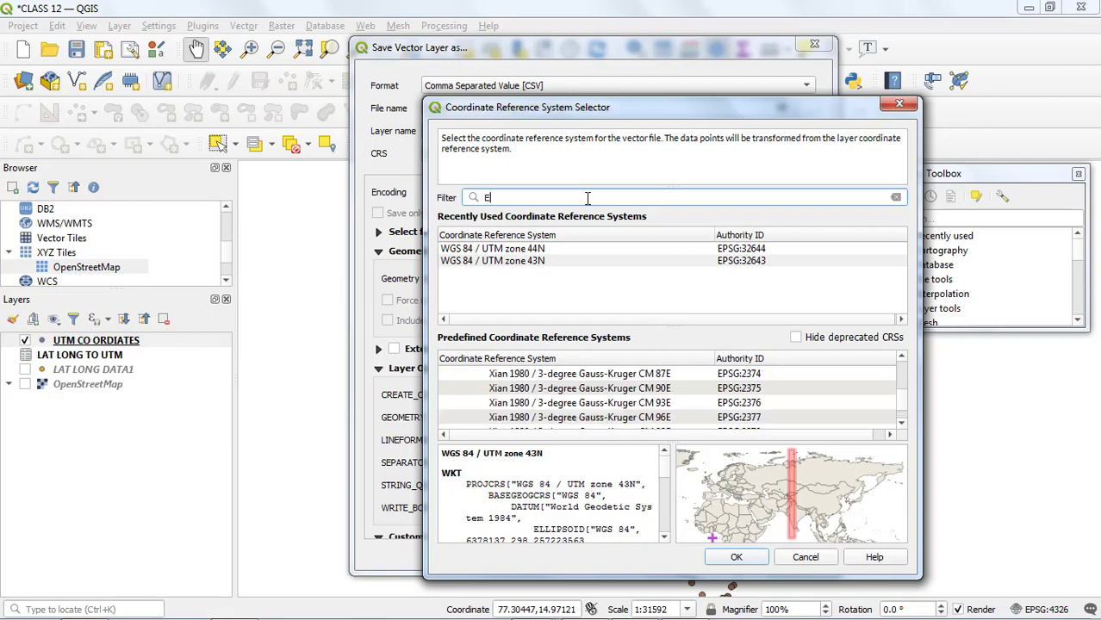
type("PSG")
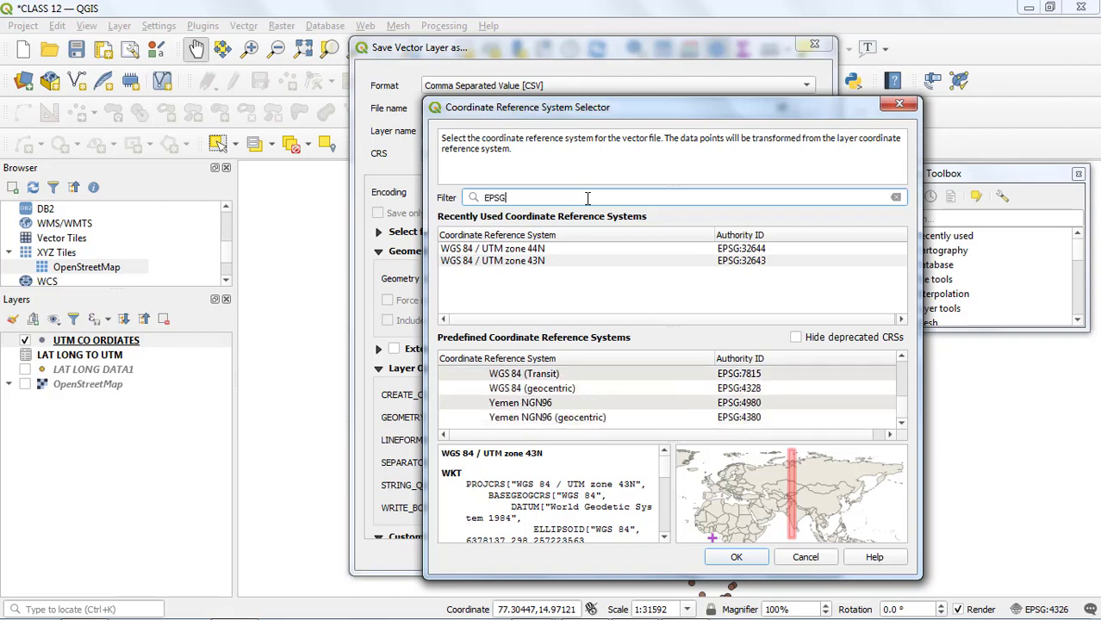
type("43")
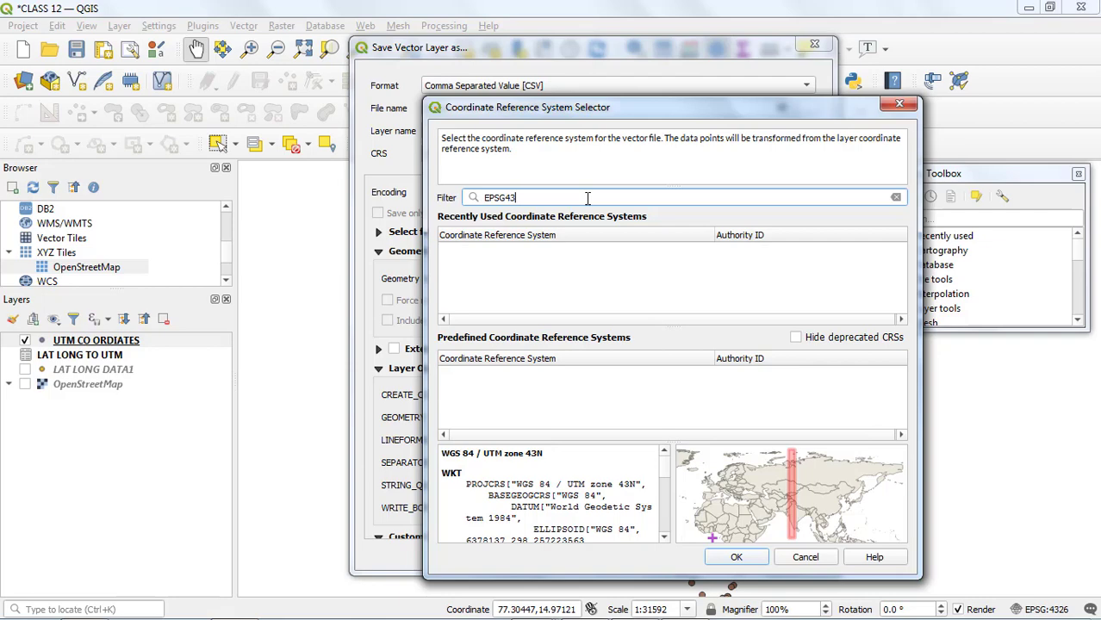
key("BackSpace")
key("BackSpace")
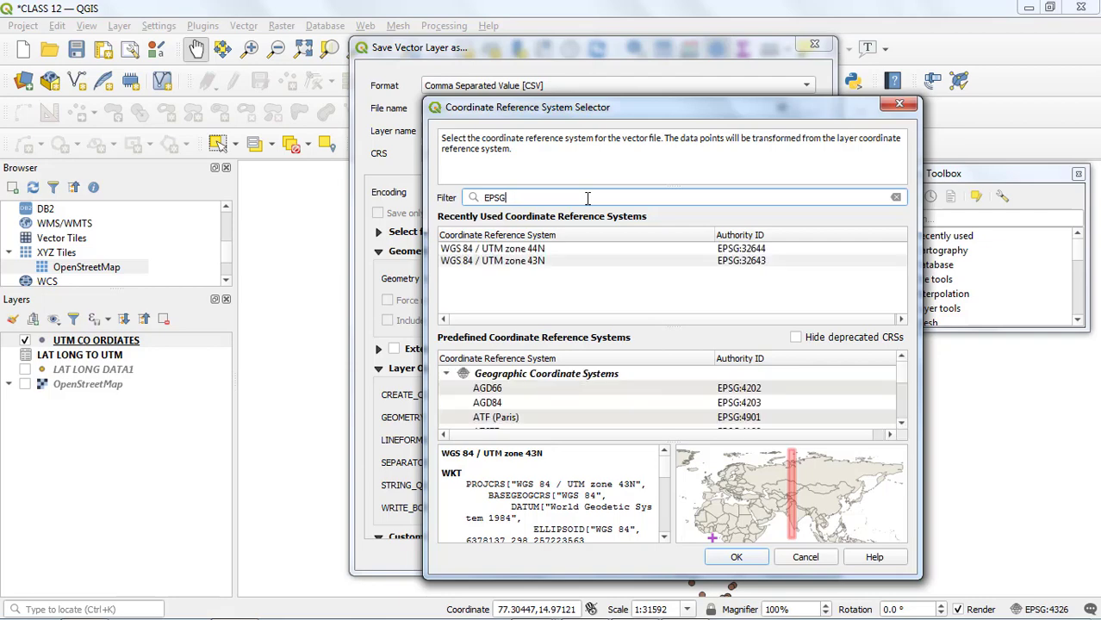
type("43")
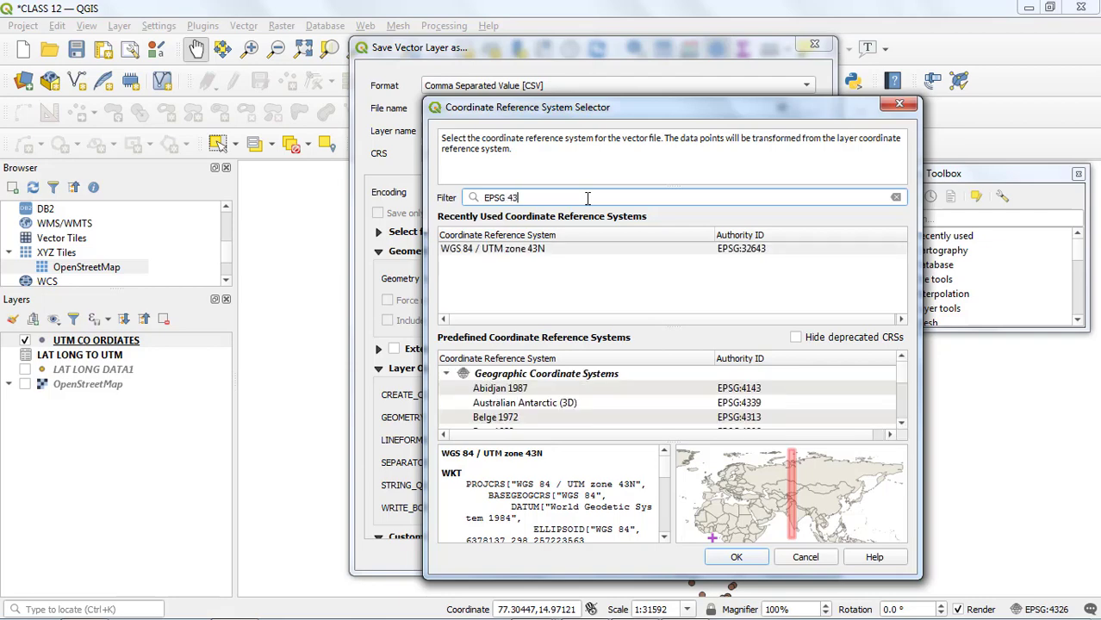
type("26")
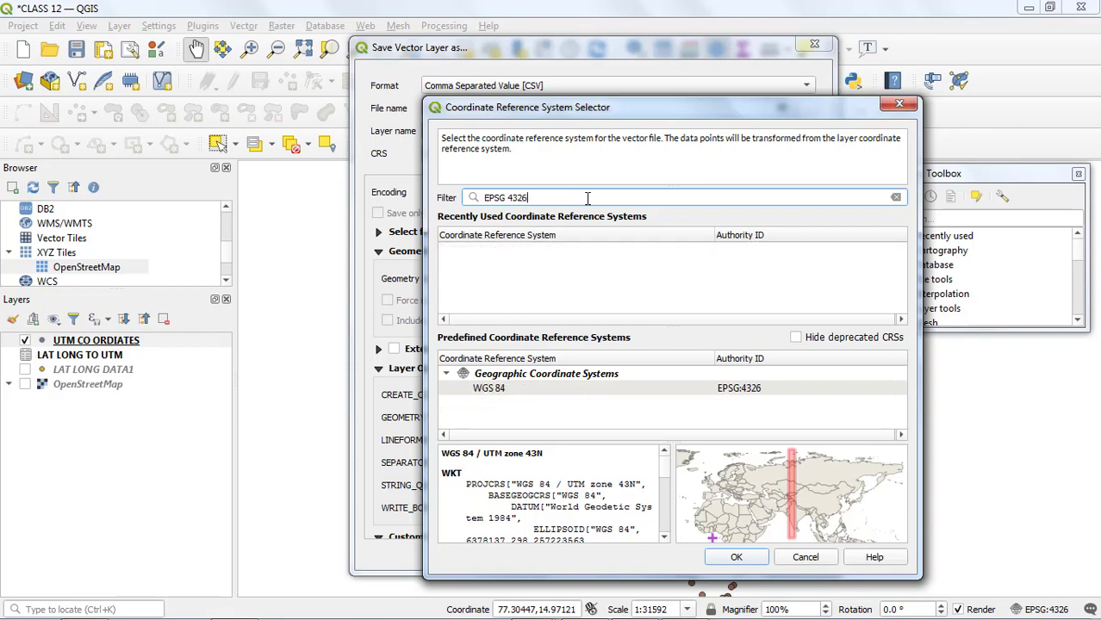
left_click(700, 393)
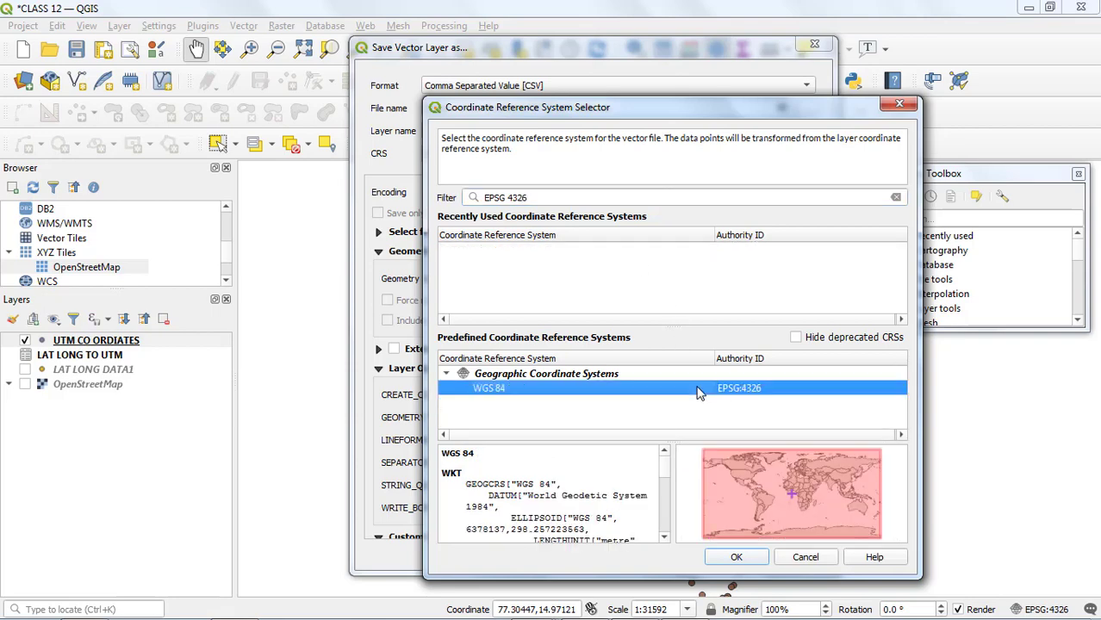
left_click(761, 560)
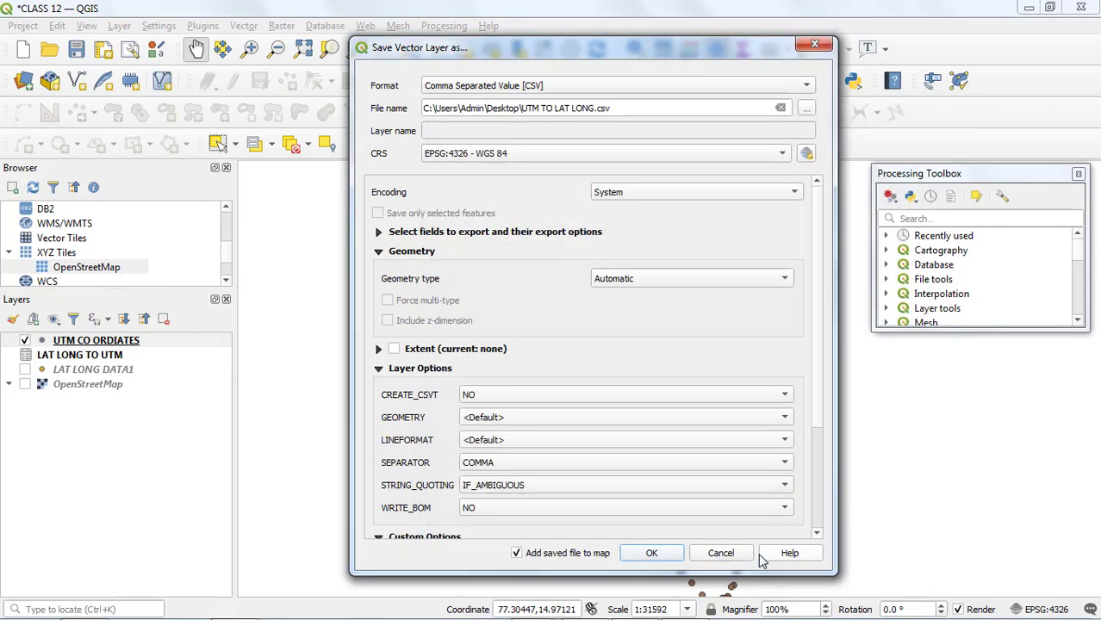
Step: Set the export's geometry option to AS_XY and save the layer
left_click(526, 418)
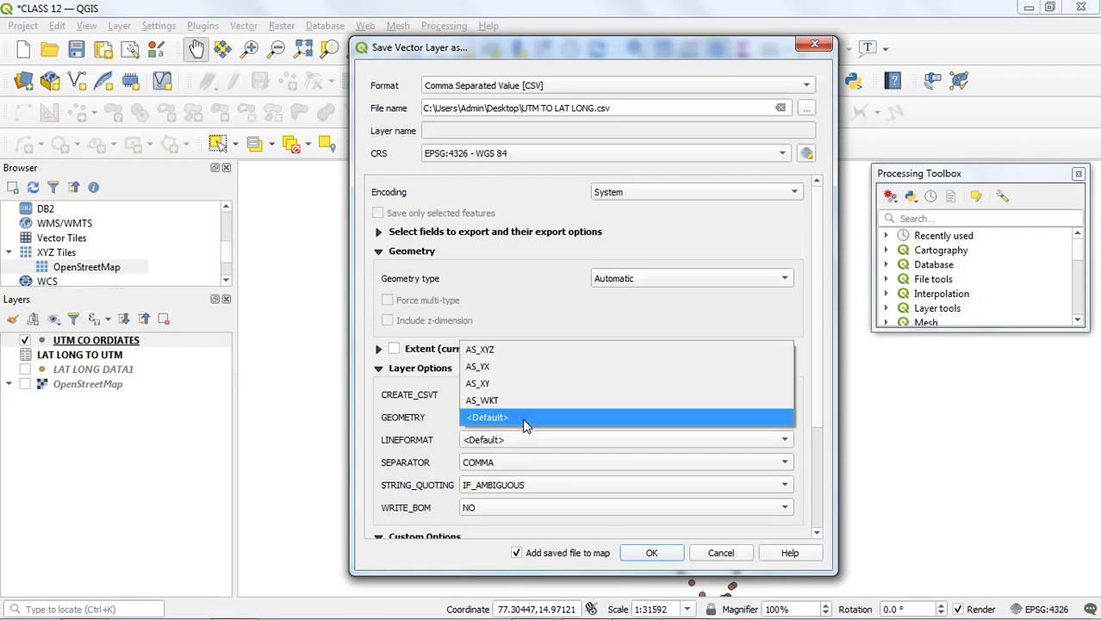
left_click(490, 384)
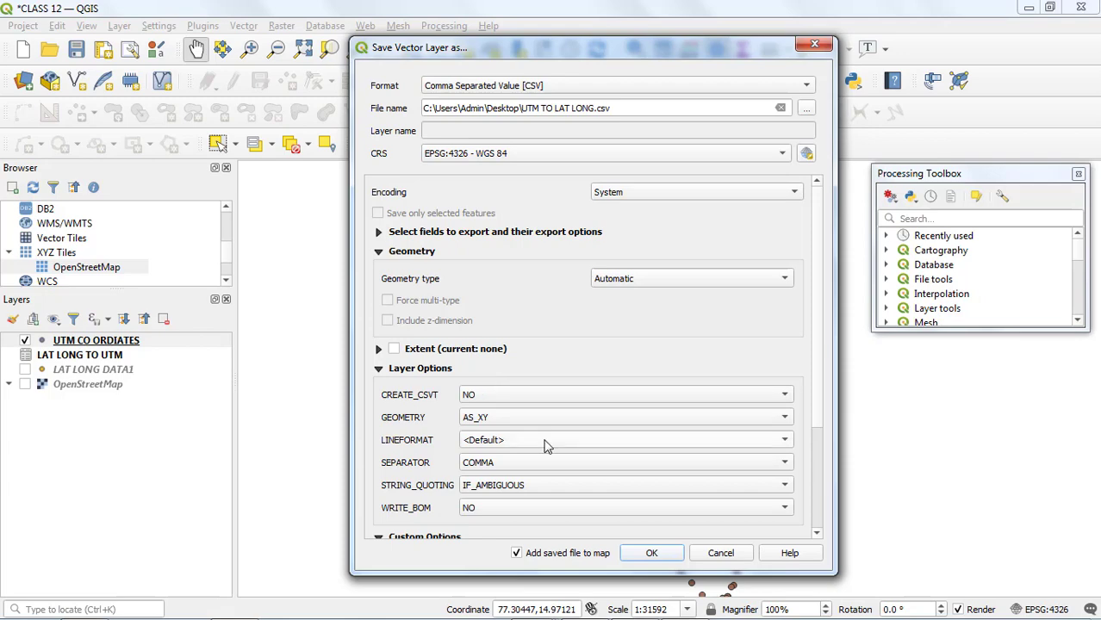
left_click(652, 554)
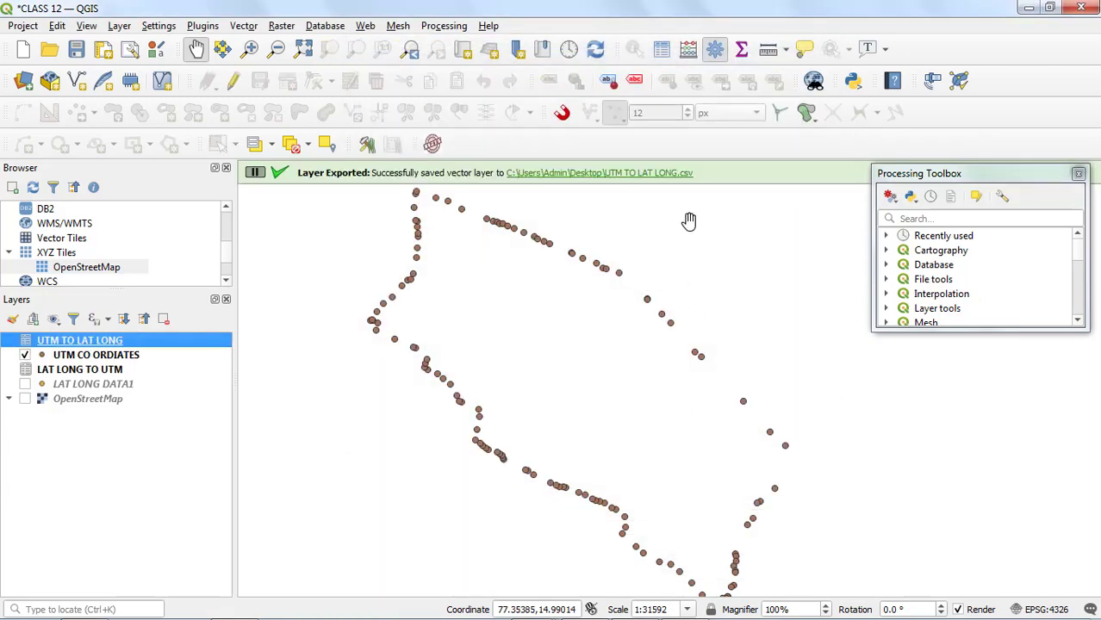
Step: Open the exported UTM TO LAT LONG CSV from the Desktop folder in Excel as read-only
left_click(626, 175)
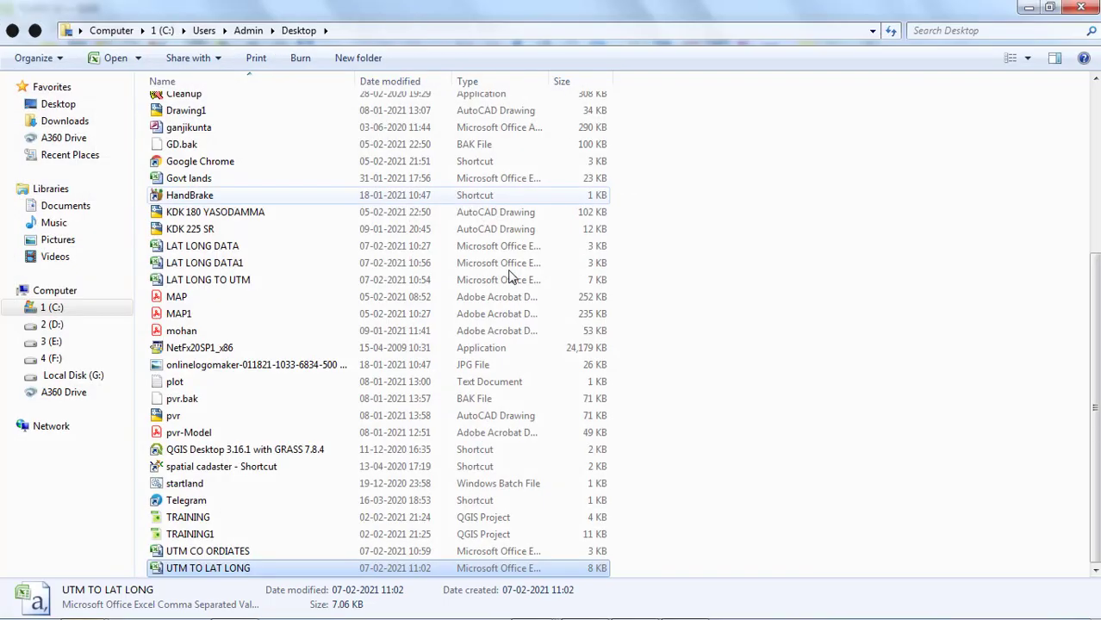
double_click(230, 568)
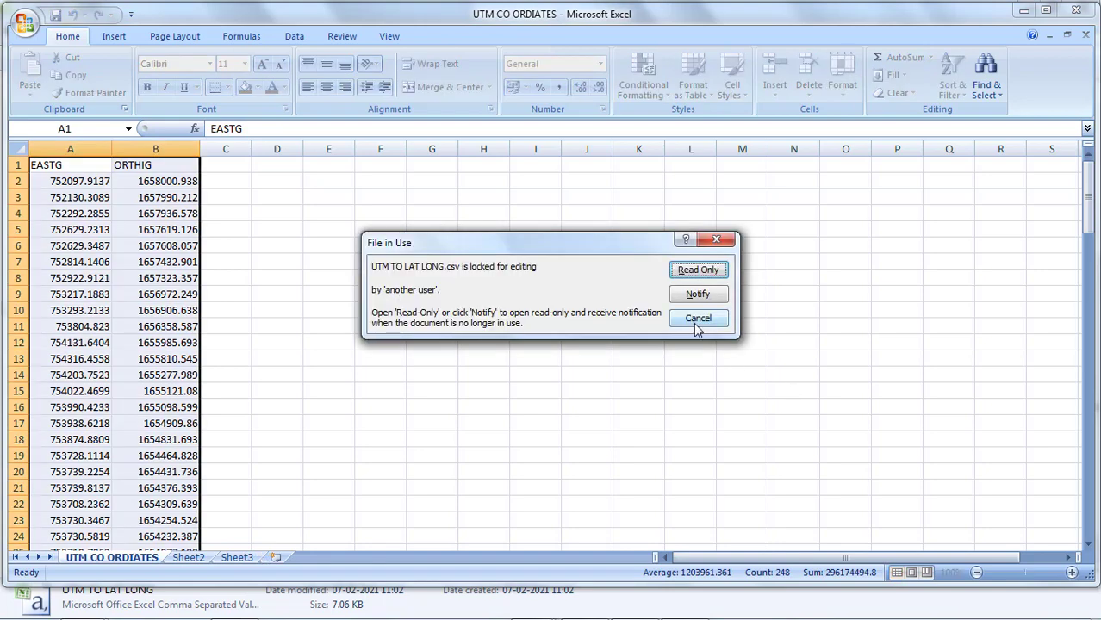
left_click(699, 271)
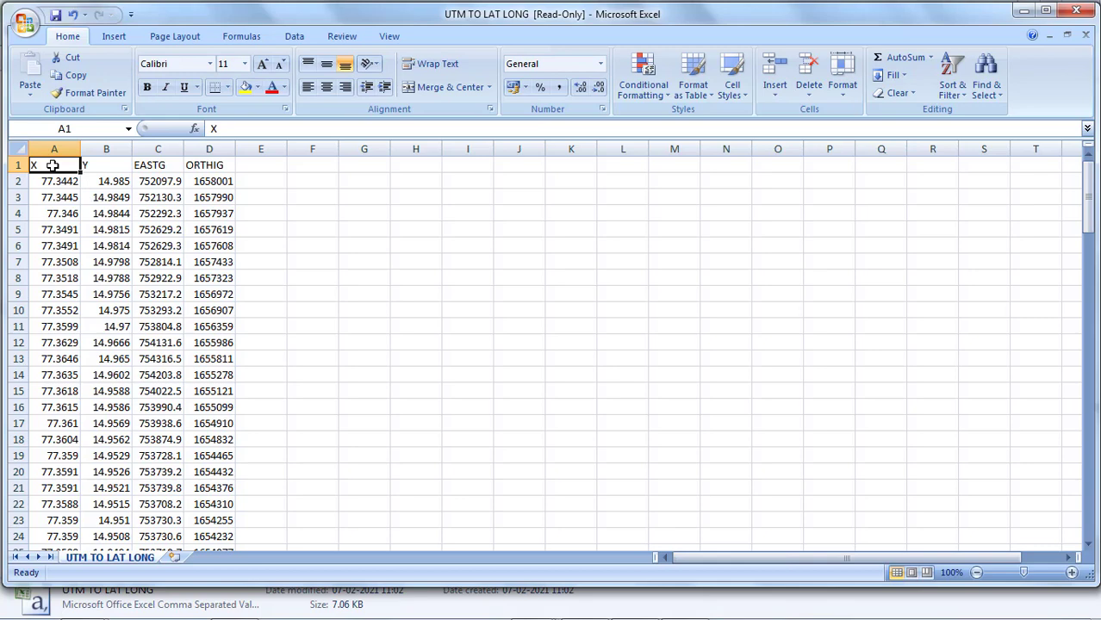
Step: Rename the X header in cell A1 to LONGITUDE and widen column A to fit it
key("BackSpace")
type("L")
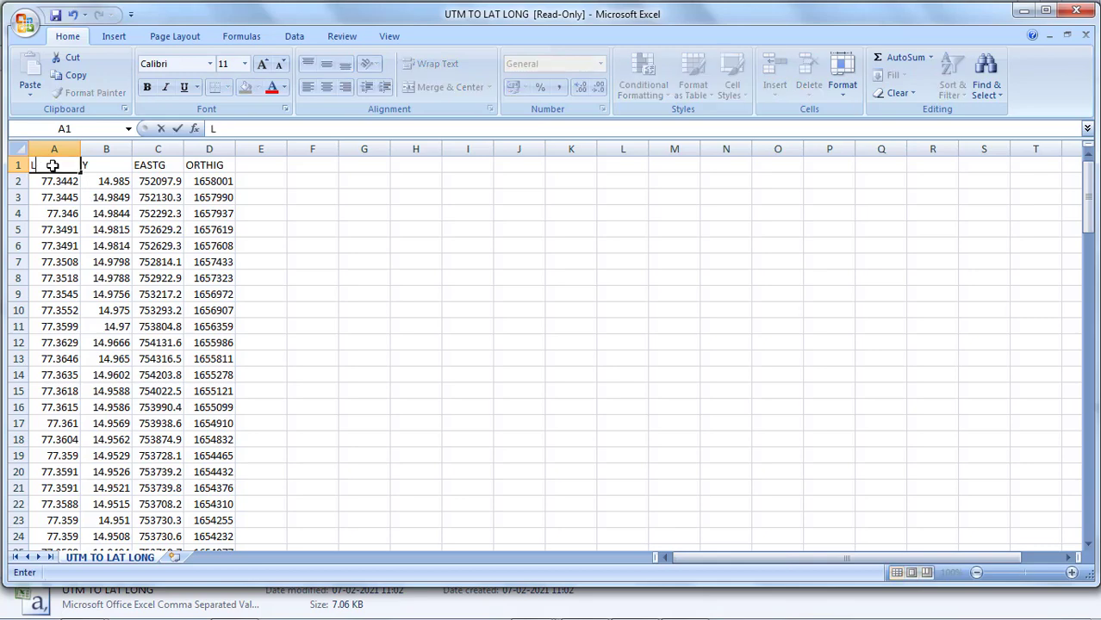
type("ONGITUDE")
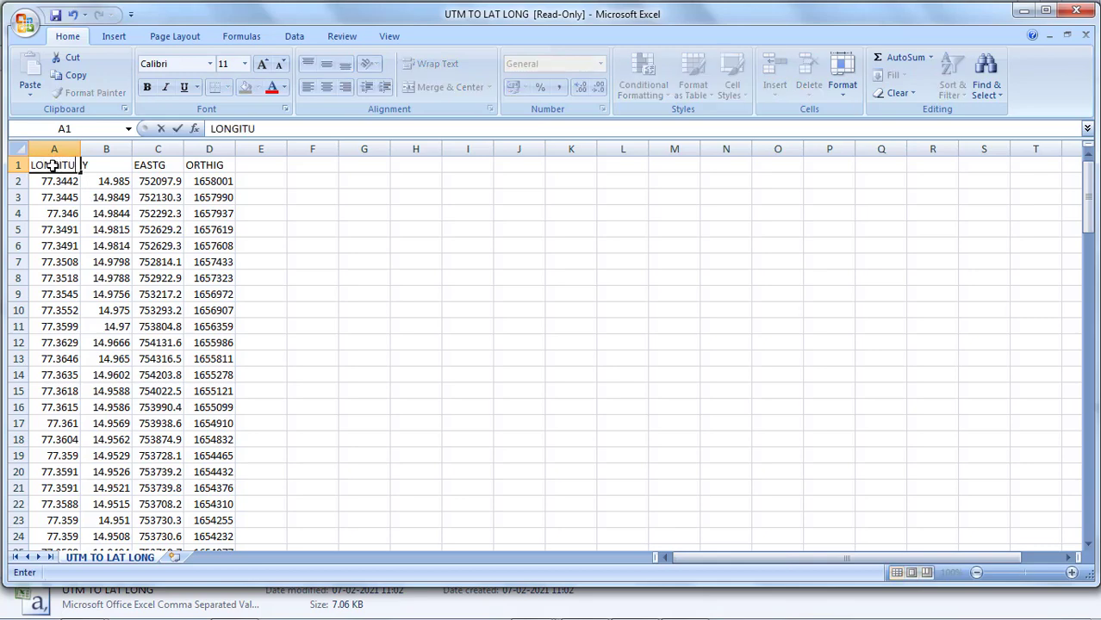
left_click(109, 180)
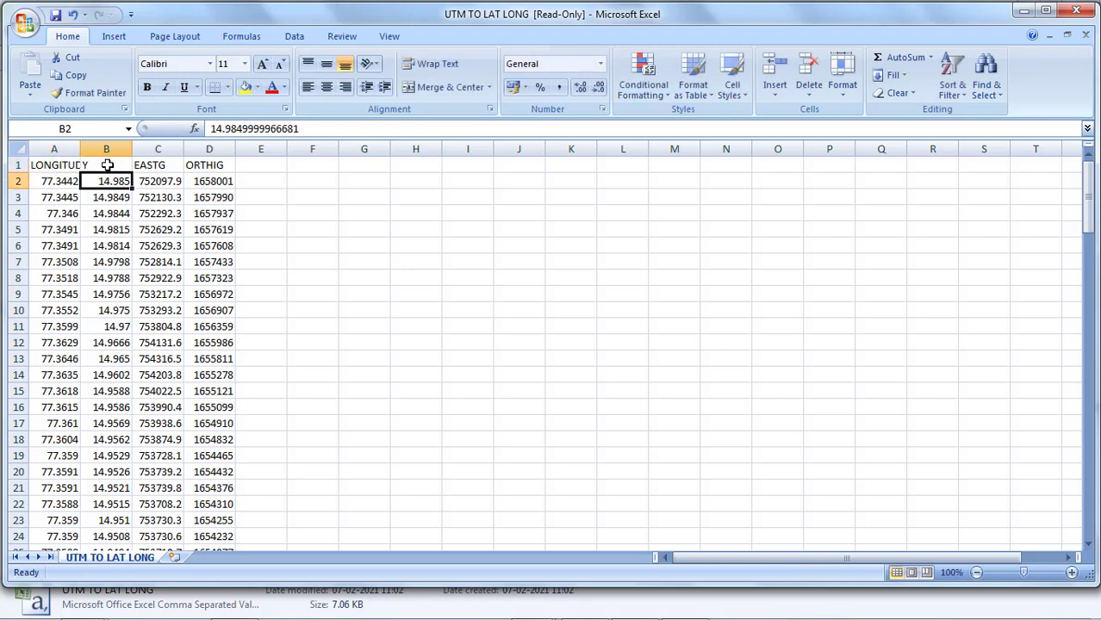
left_click(107, 165)
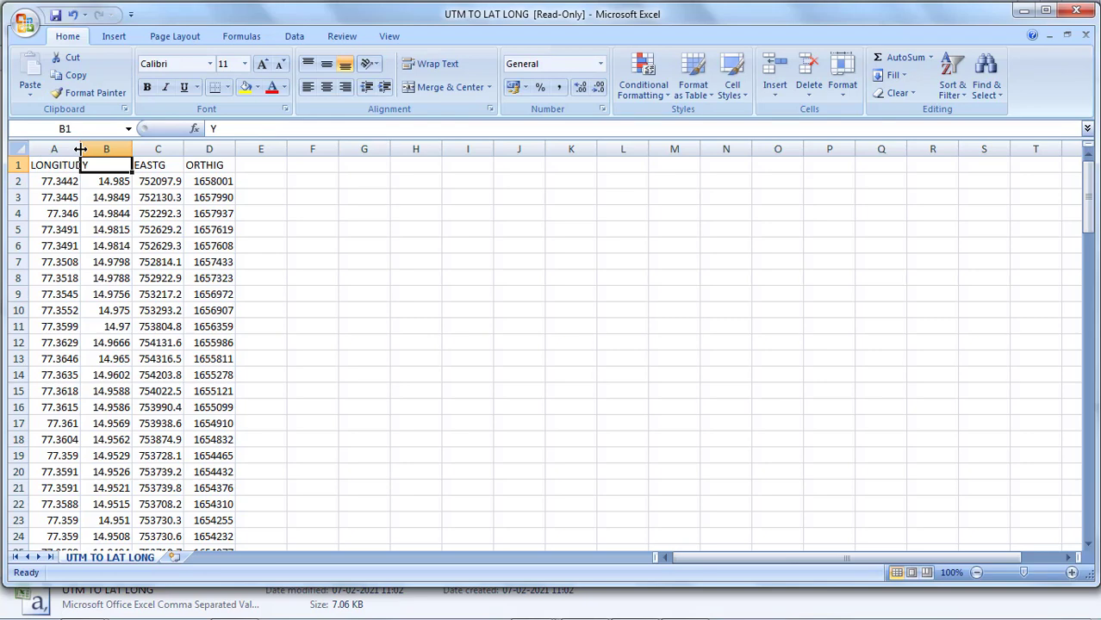
left_click_drag(80, 149, 94, 149)
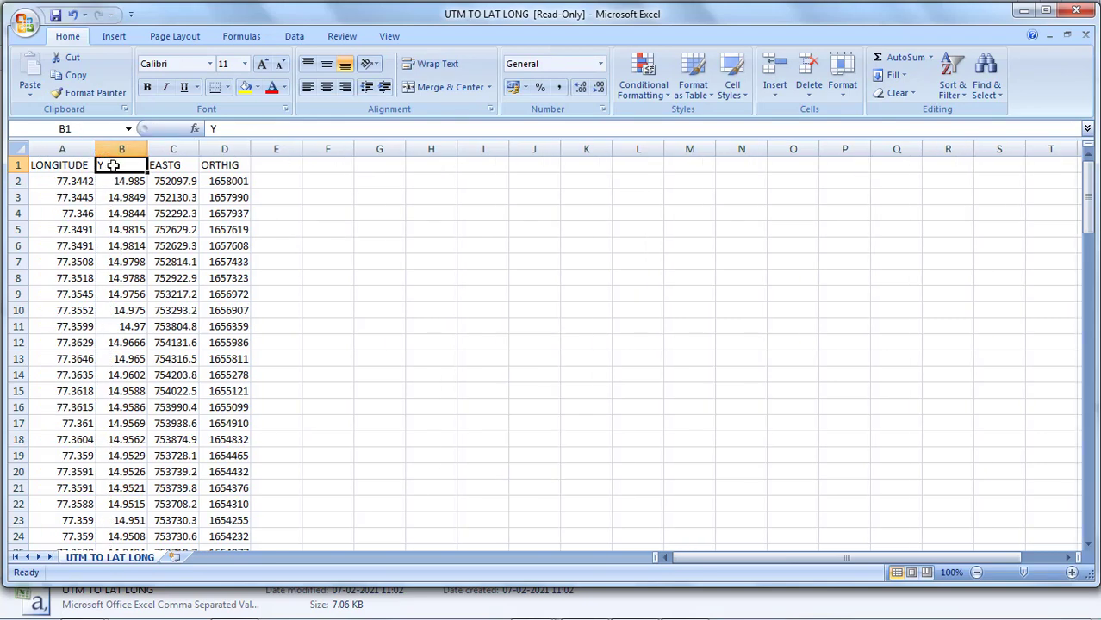
Step: Rename the Y header in cell B1 to LATITUDE and widen columns B, C and D
key("BackSpace")
type("LA")
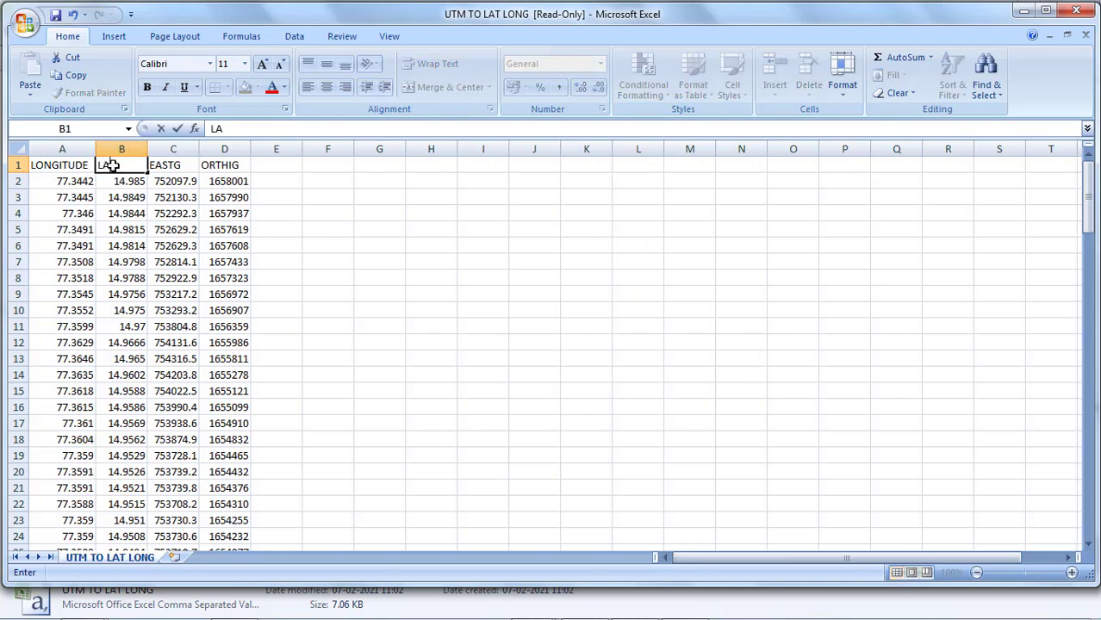
type("TITUDE")
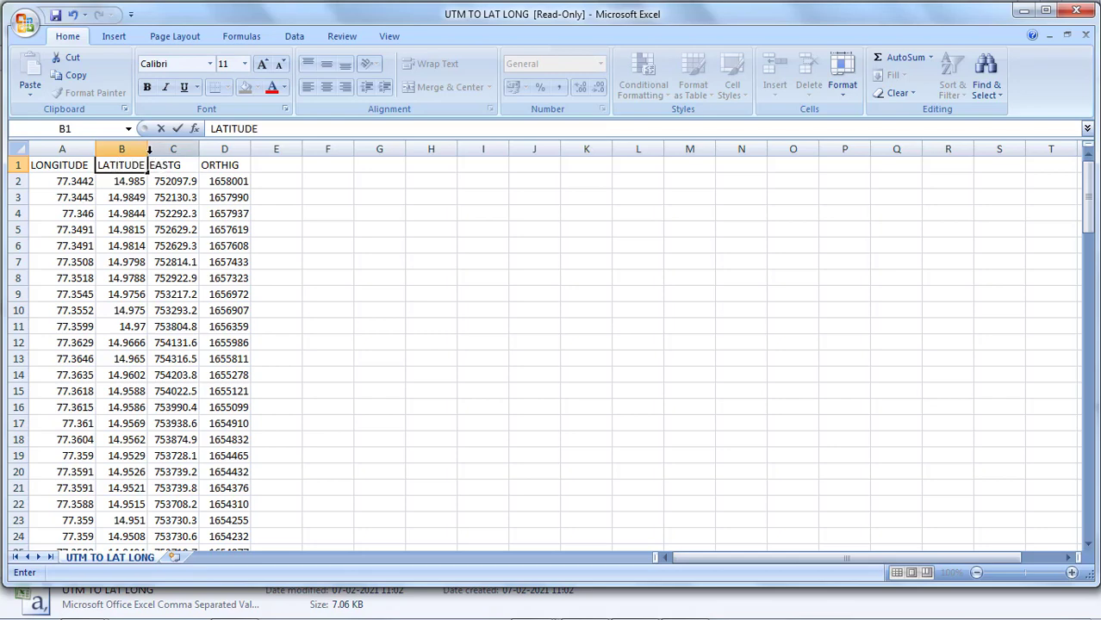
left_click(326, 338)
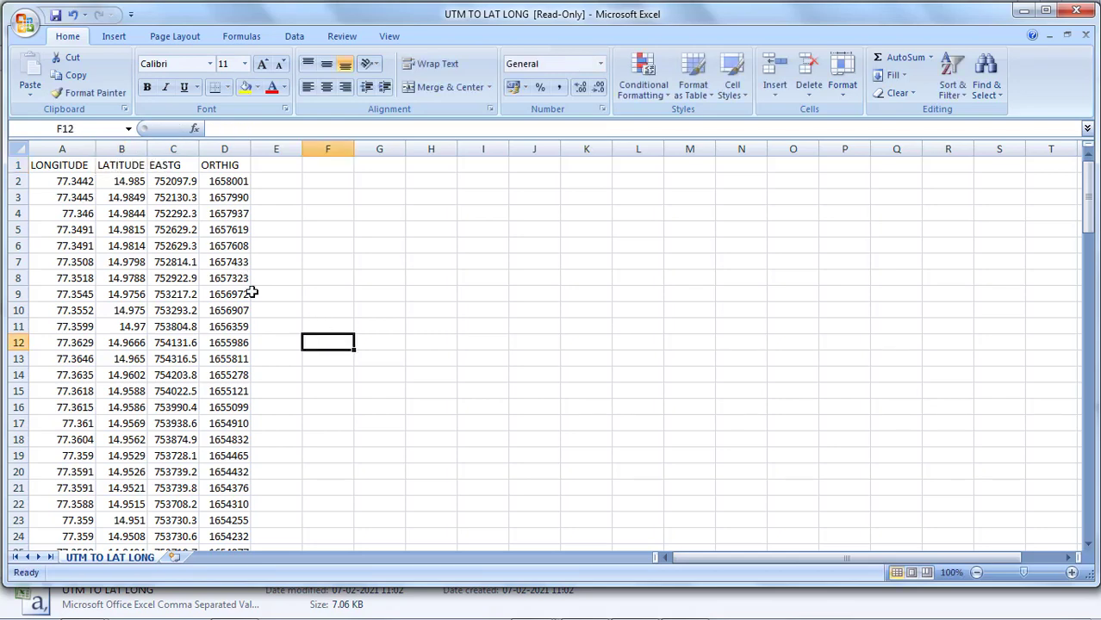
left_click_drag(147, 152, 334, 154)
left_click(406, 216)
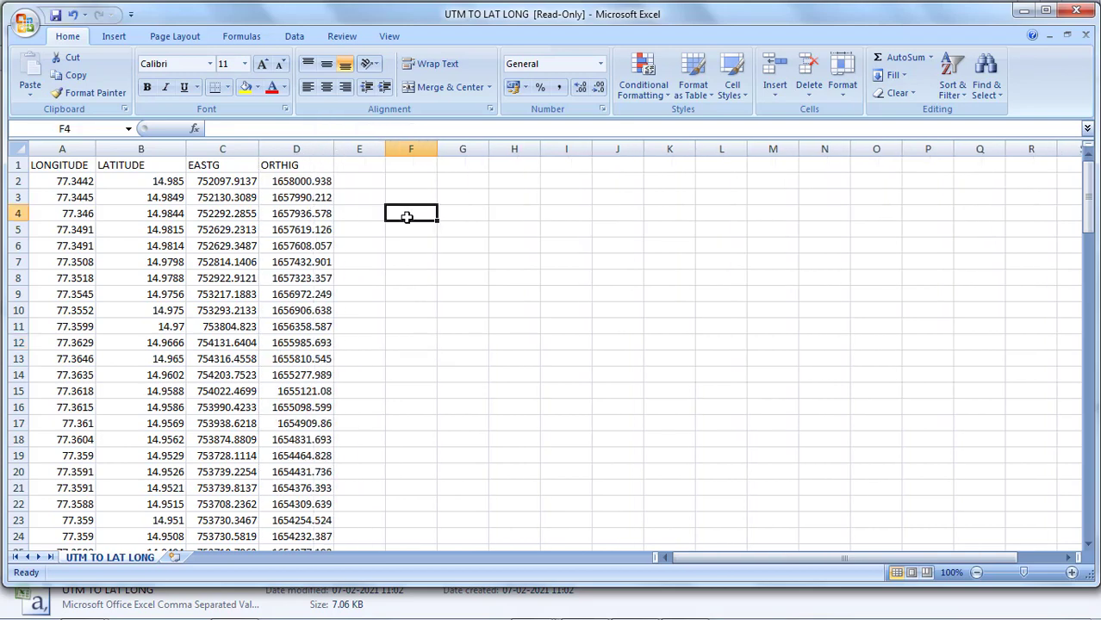